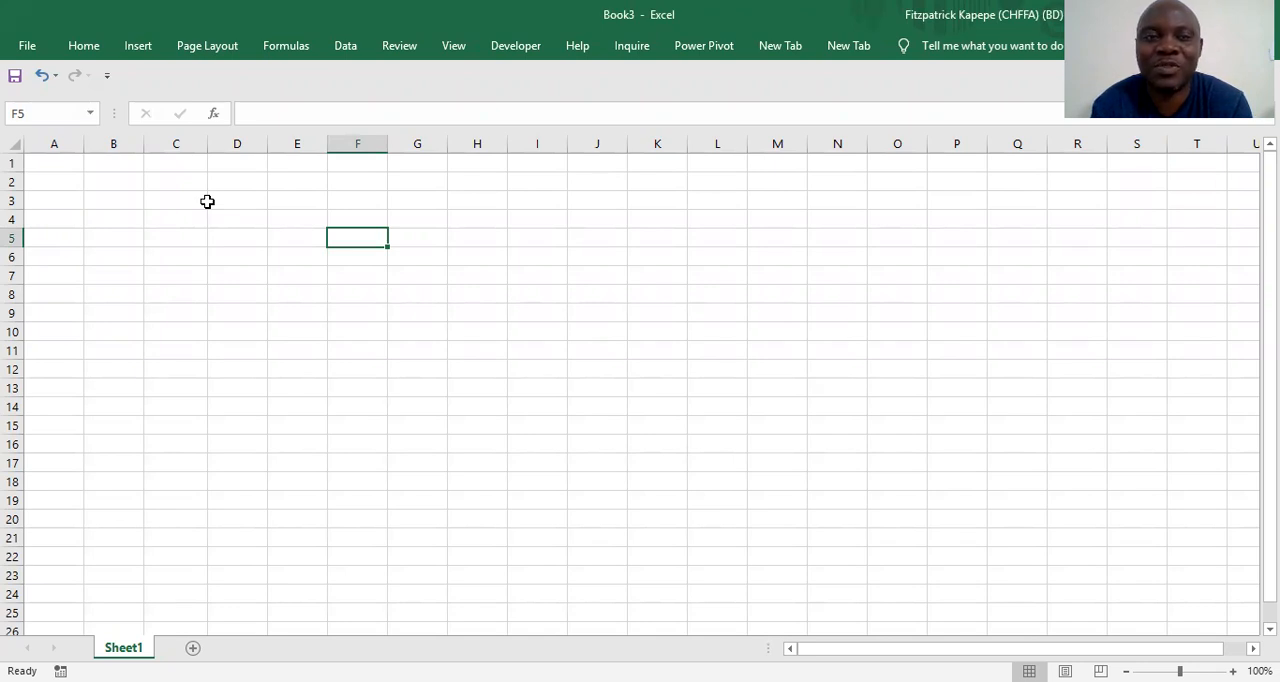
Enter the start date 31 dec 2021 in cell D4
key(Left)
key(Left)
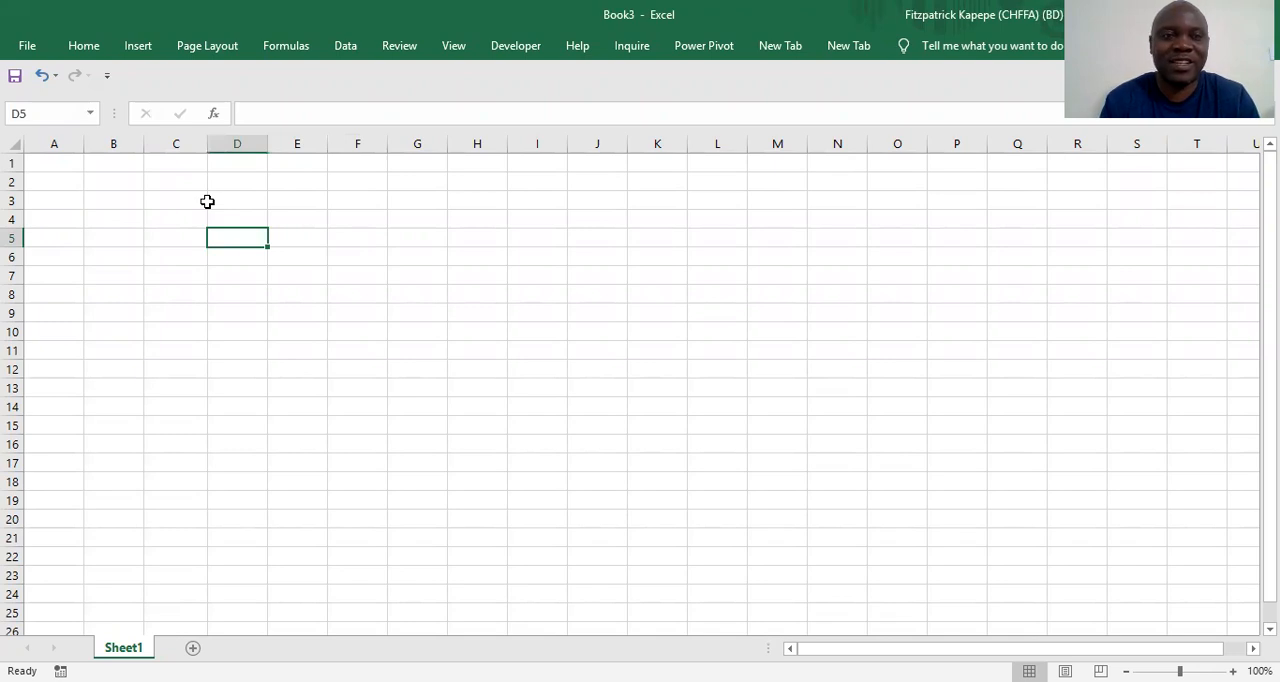
key(Up)
key(Left)
key(Right)
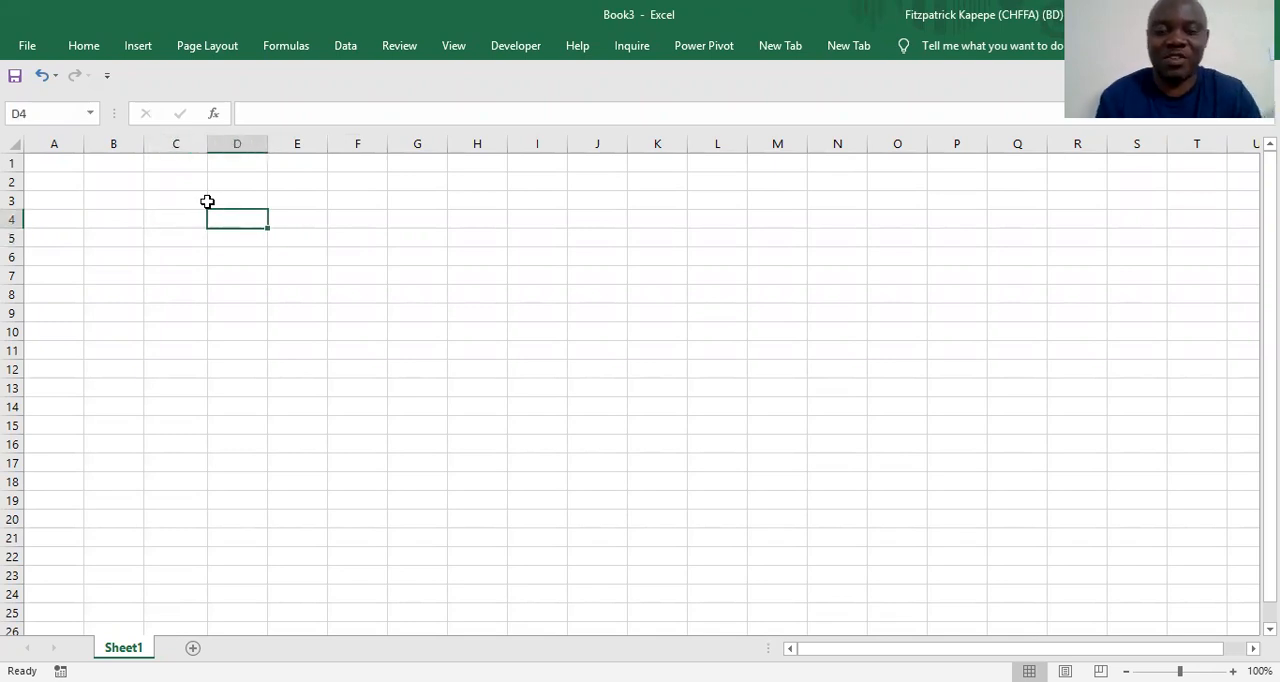
text(31)
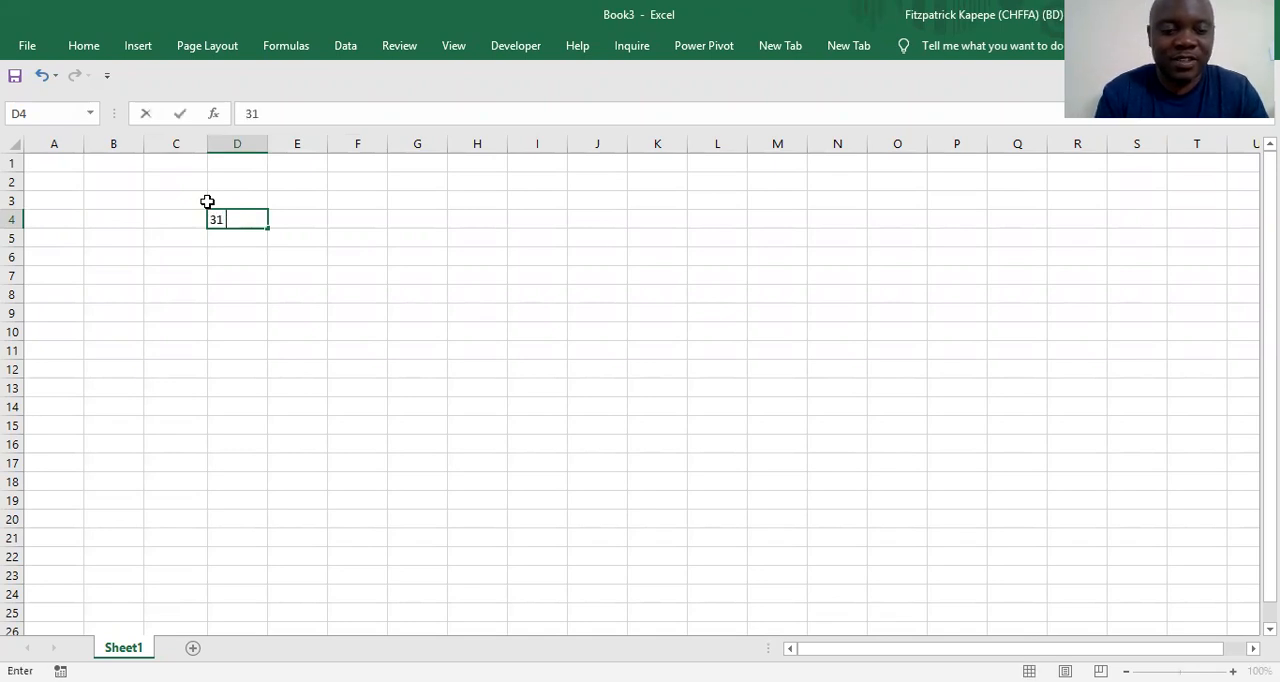
text( dec 20)
text(21)
key(Return)
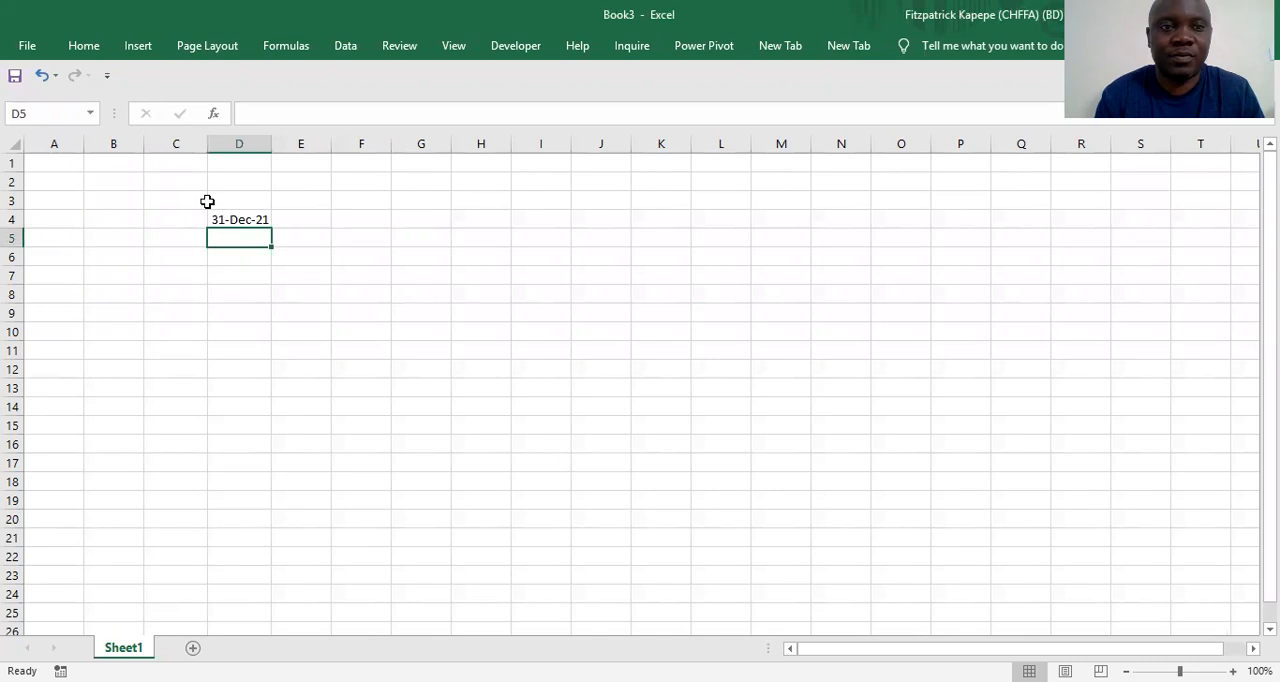
Enter the formula =EOMONTH(D4,1) in cell E4 to calculate the following month-end
click(329, 220)
text(=)
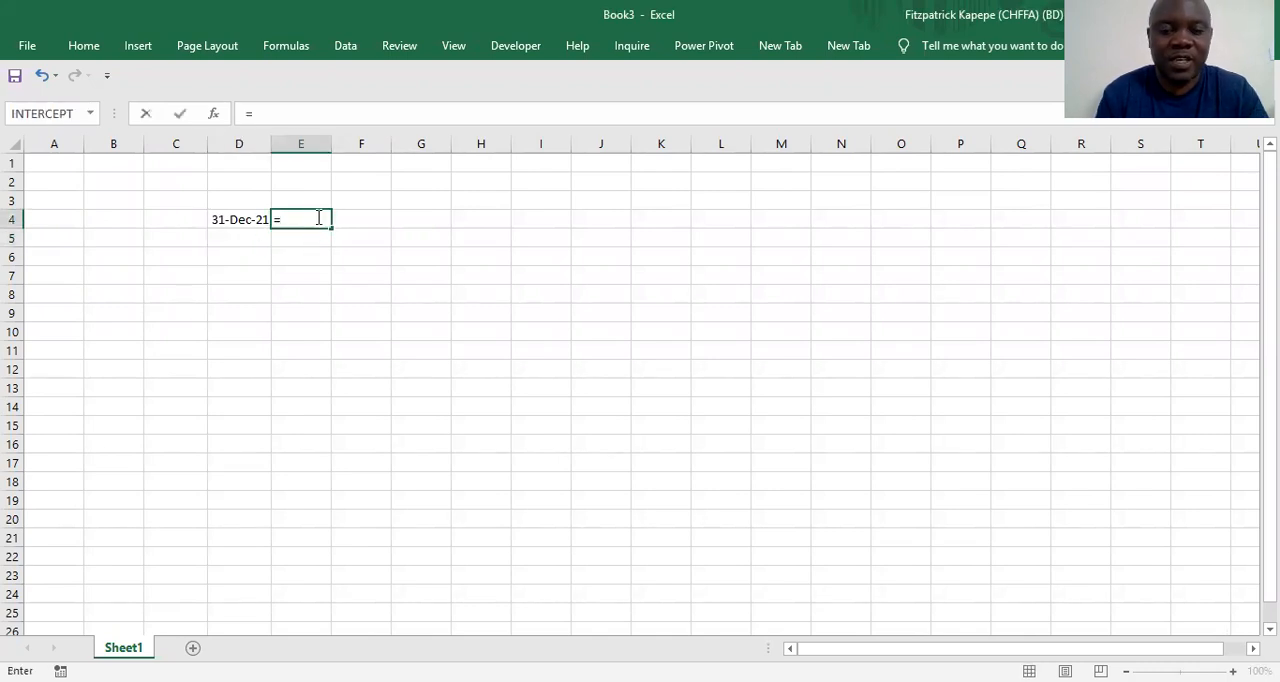
text(eom)
key(Tab)
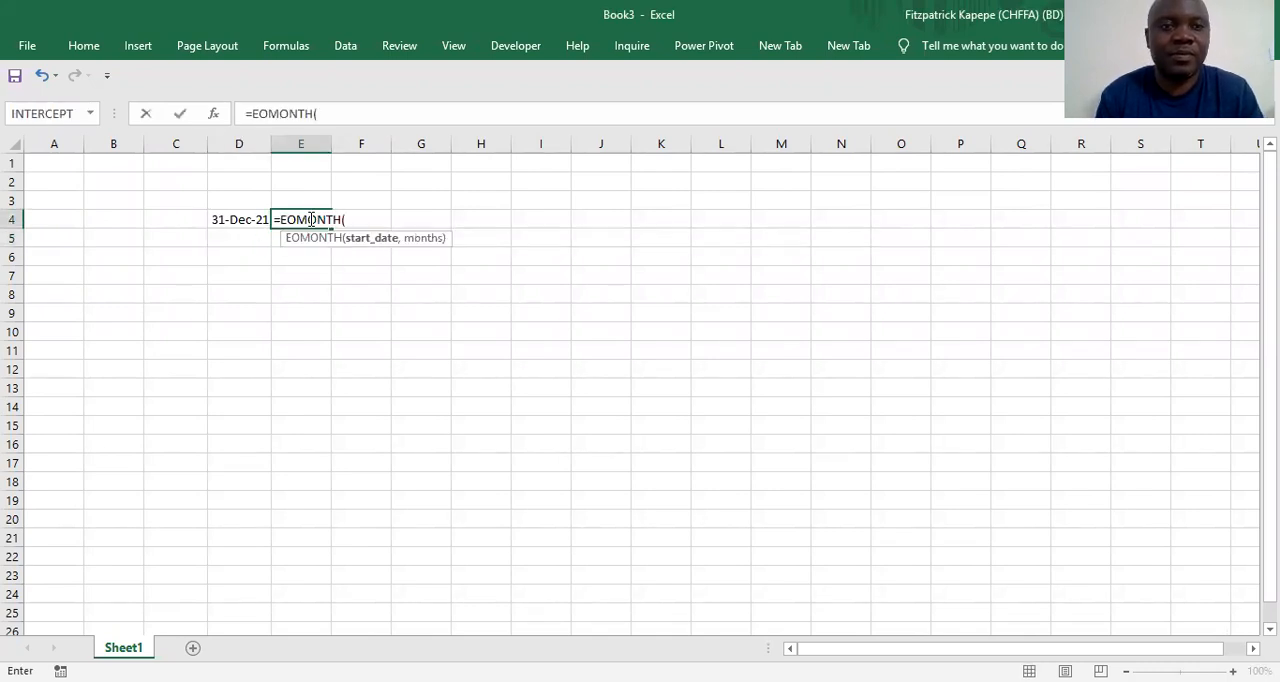
click(243, 219)
text(,1))
key(Return)
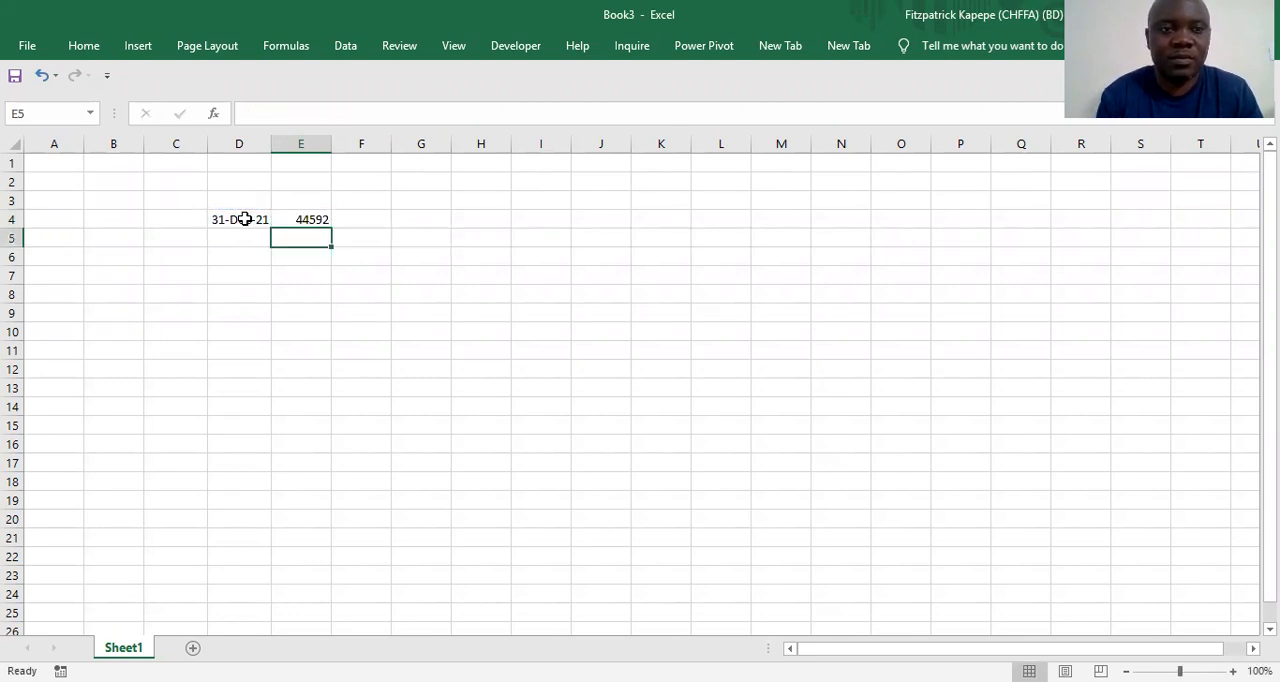
Copy the date format of cell D4 onto the EOMONTH result in E4
double_click(243, 219)
right_click(245, 219)
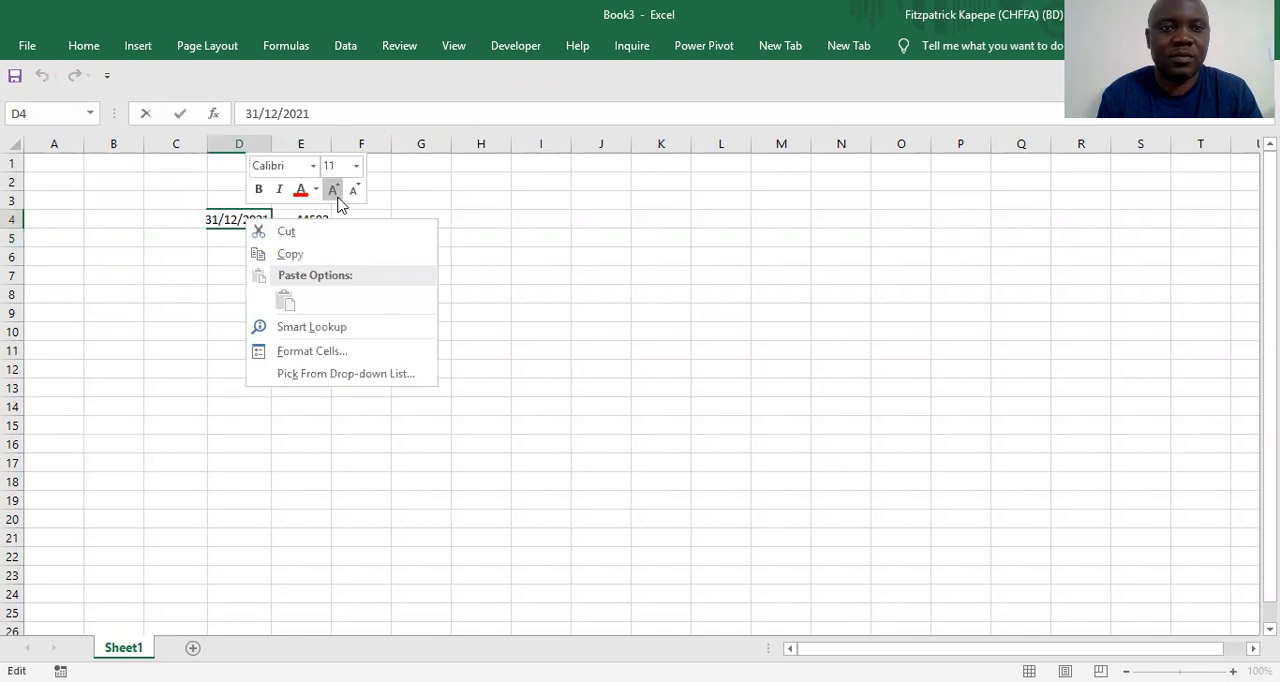
click(280, 274)
click(280, 274)
click(246, 221)
right_click(246, 221)
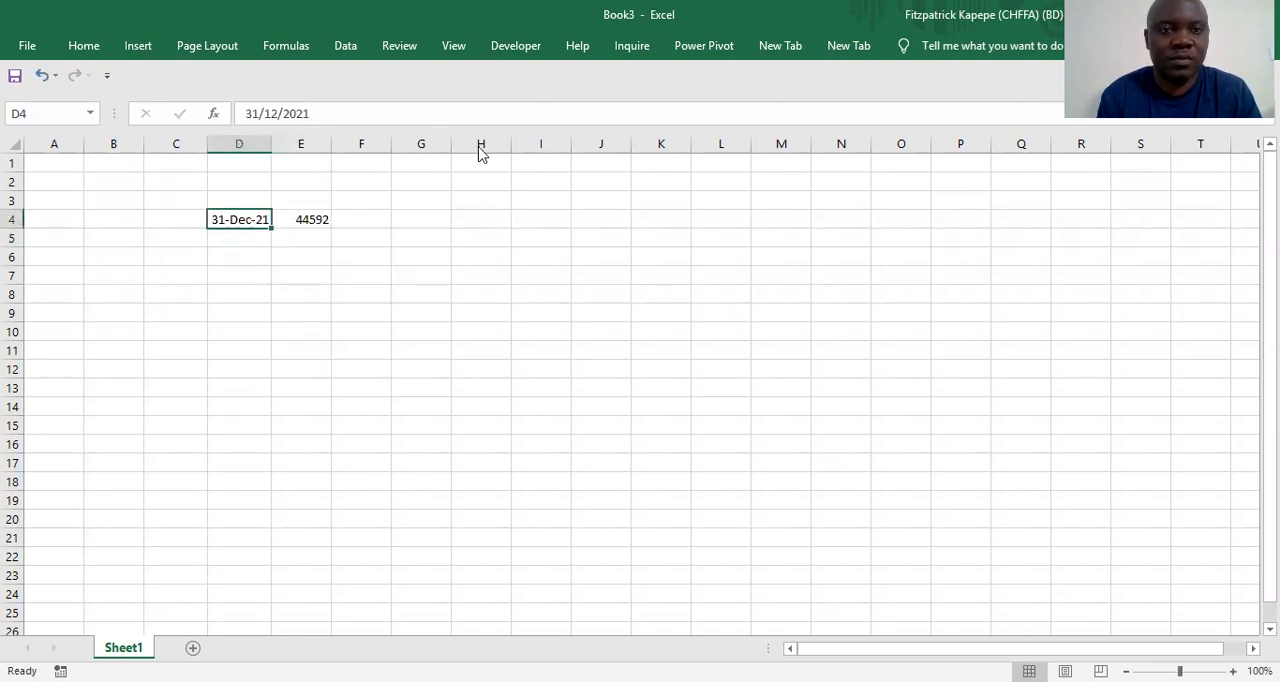
click(463, 193)
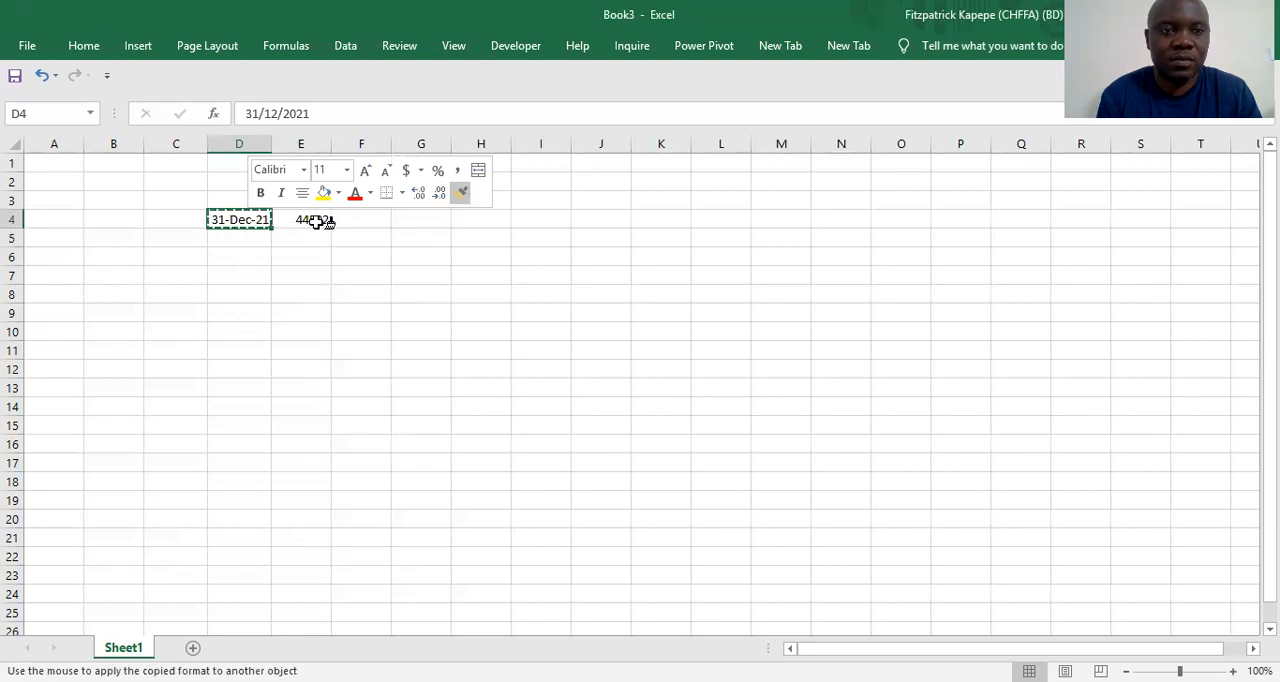
click(316, 221)
Fill the EOMONTH formula from E4 across row 4 through cell BK4
key(shift+Right)
key(shift+Right)
key(shift+Right)
key(shift+Right)
key(shift+Right)
key(shift+Right)
key(shift+Right)
key(shift+Right)
key(shift+Right)
key(shift+Right)
key(shift+Right)
key(shift+Right)
key(shift+Right)
key(shift+Right)
key(shift+Right)
key(shift+Right)
key(shift+Right)
key(shift+Right)
key(shift+Right)
key(shift+Right)
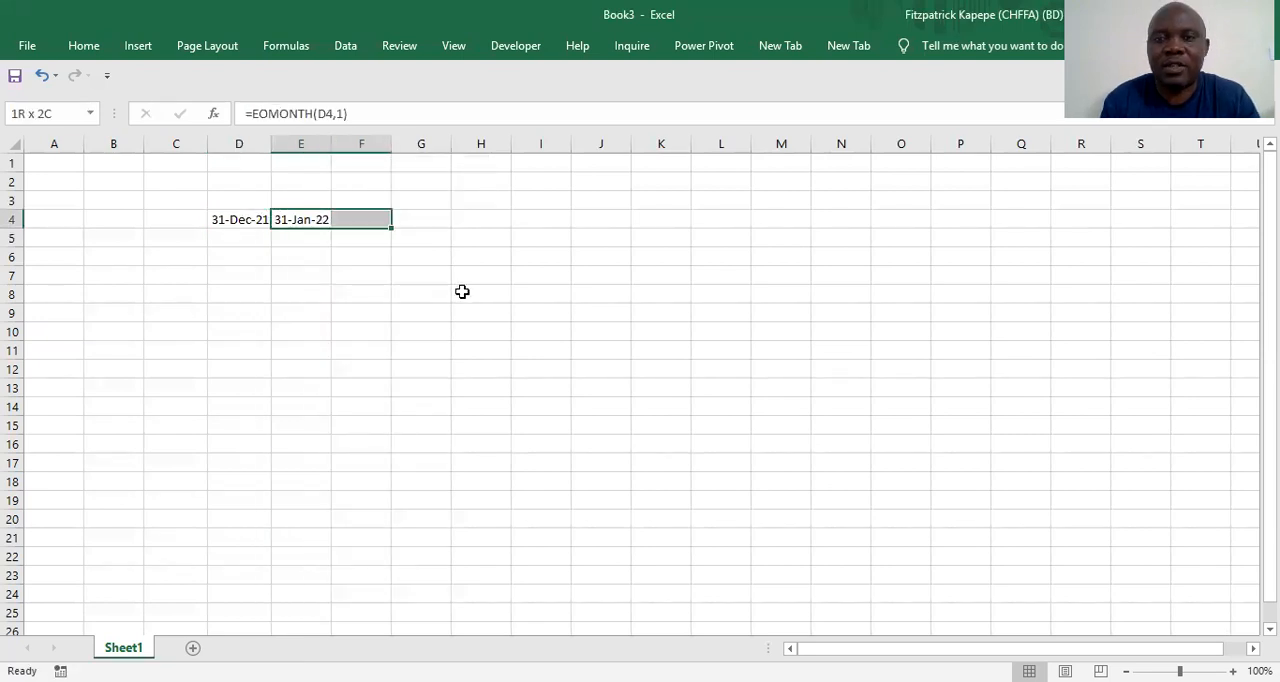
key(shift+Right)
key(shift+Right)
key(shift+Right)
key(shift+Right)
key(shift+Right)
key(shift+Right)
key(shift+Right)
key(shift+Right)
key(shift+Right)
key(shift+Right)
key(shift+Right)
key(shift+Right)
key(shift+Right)
key(shift+Right)
key(shift+Right)
key(shift+Right)
key(shift+Right)
key(shift+Right)
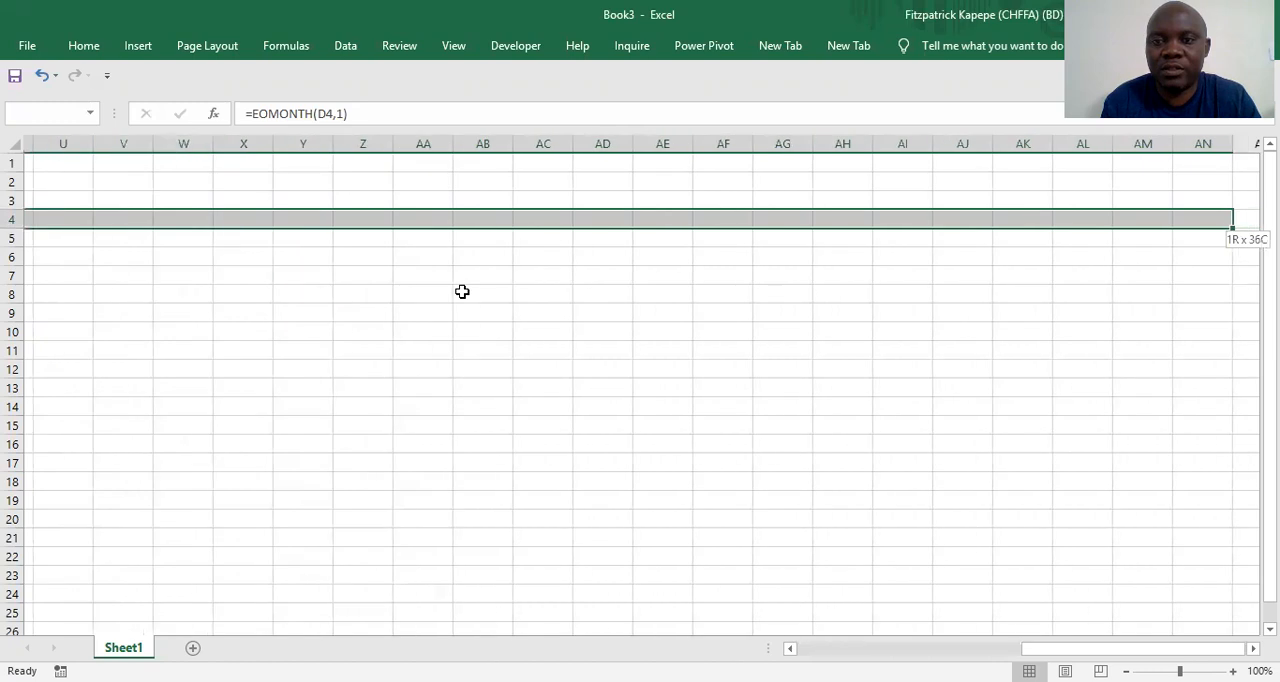
key(shift+Right)
key(shift+Right)
key(shift+Right)
key(shift+Right)
key(shift+Right)
key(shift+Right)
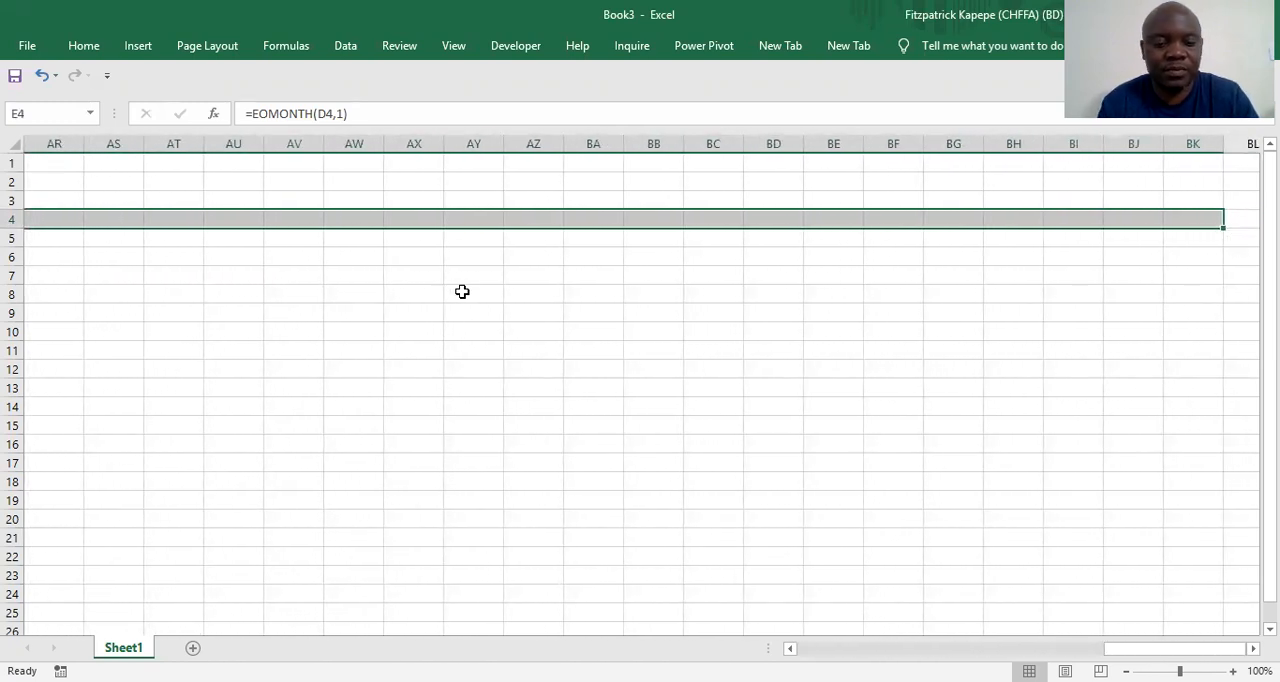
key(ctrl+r)
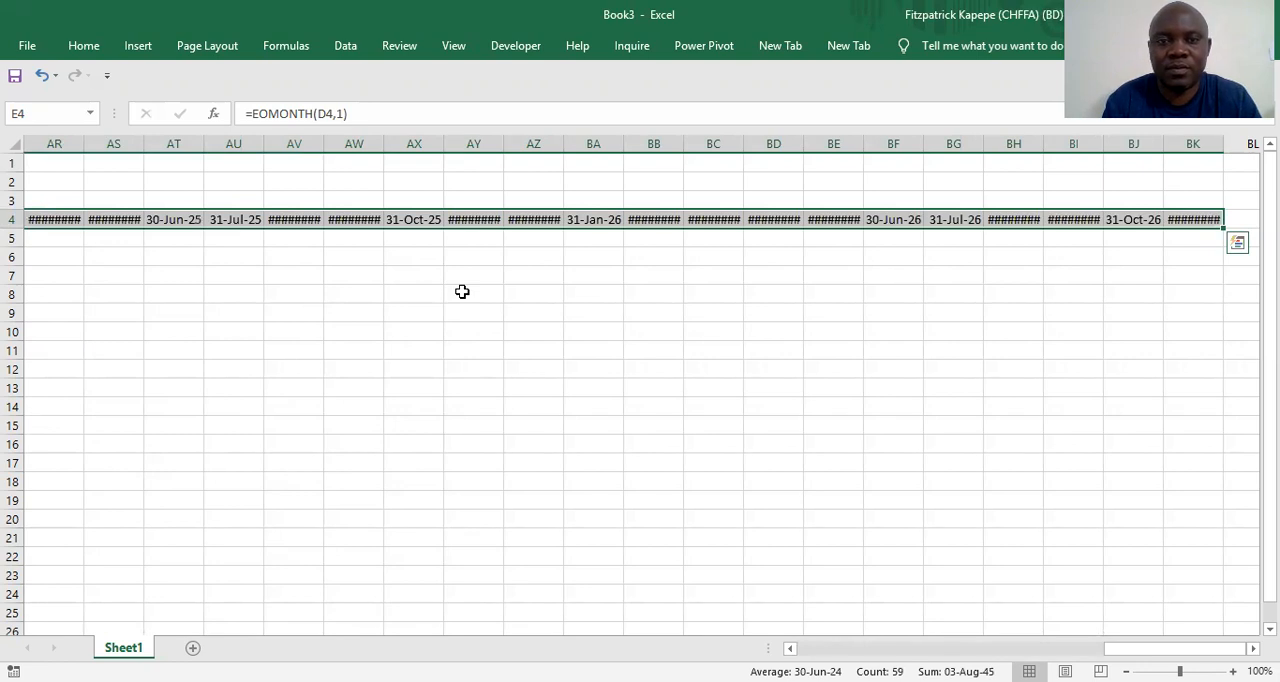
Autofit column BK, at the far end of the date row, to its contents
key(Right)
key(Right)
key(Right)
key(Right)
key(Right)
key(Right)
key(Right)
key(Right)
key(Right)
key(Right)
key(Right)
key(Right)
key(Right)
key(Right)
key(Right)
key(Right)
key(Right)
key(Right)
key(Right)
key(Right)
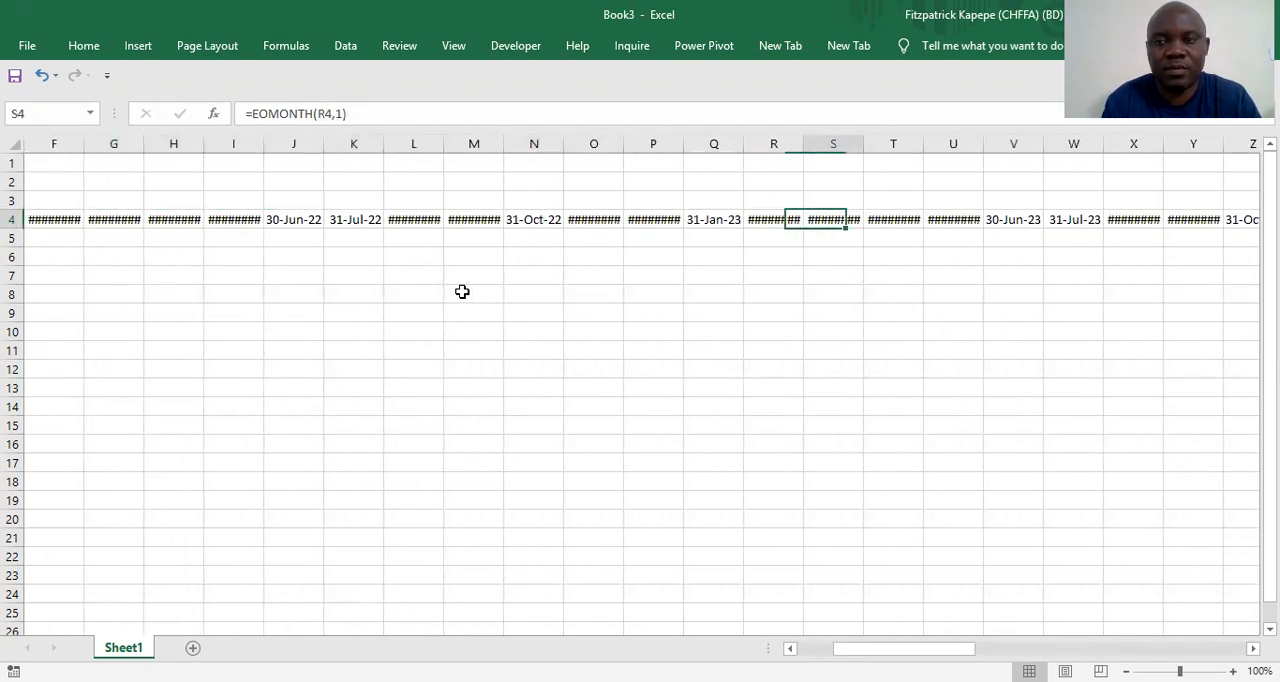
key(Right)
key(Right)
key(Right)
key(Right)
key(Right)
key(Right)
key(Right)
key(Right)
key(Right)
key(Right)
key(Right)
key(Right)
key(Right)
key(Right)
key(Right)
key(Right)
key(Right)
key(Right)
key(Right)
key(Right)
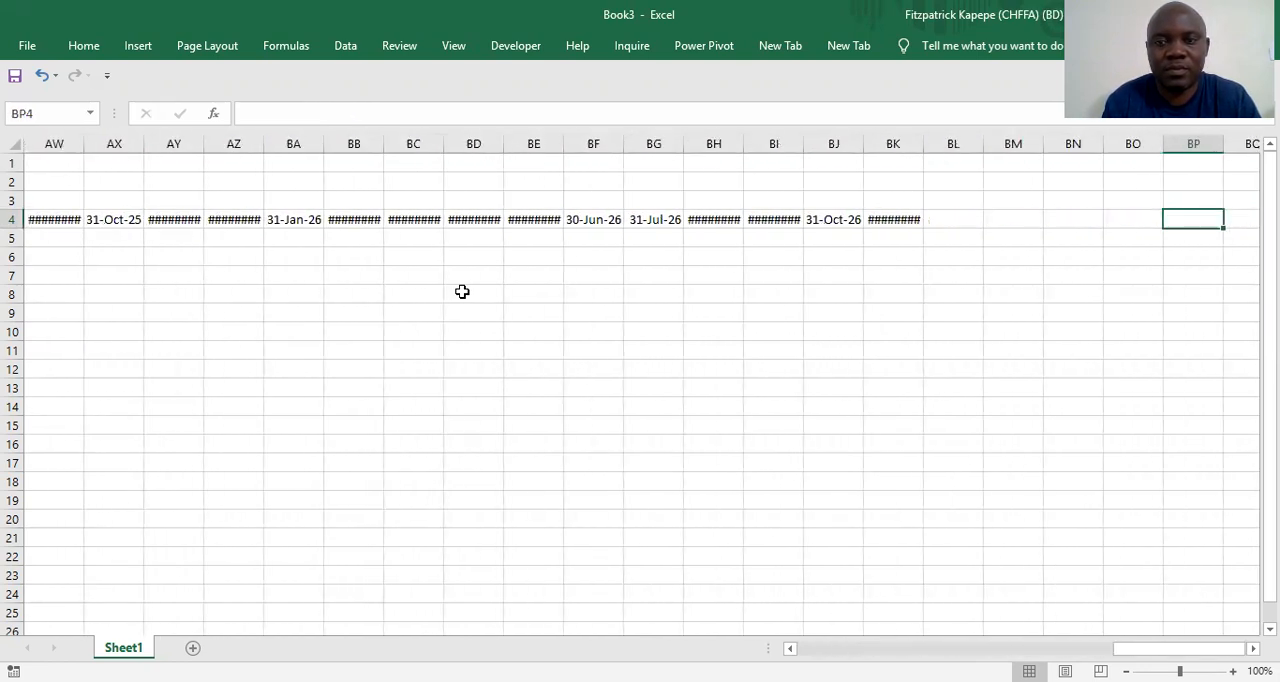
key(Right)
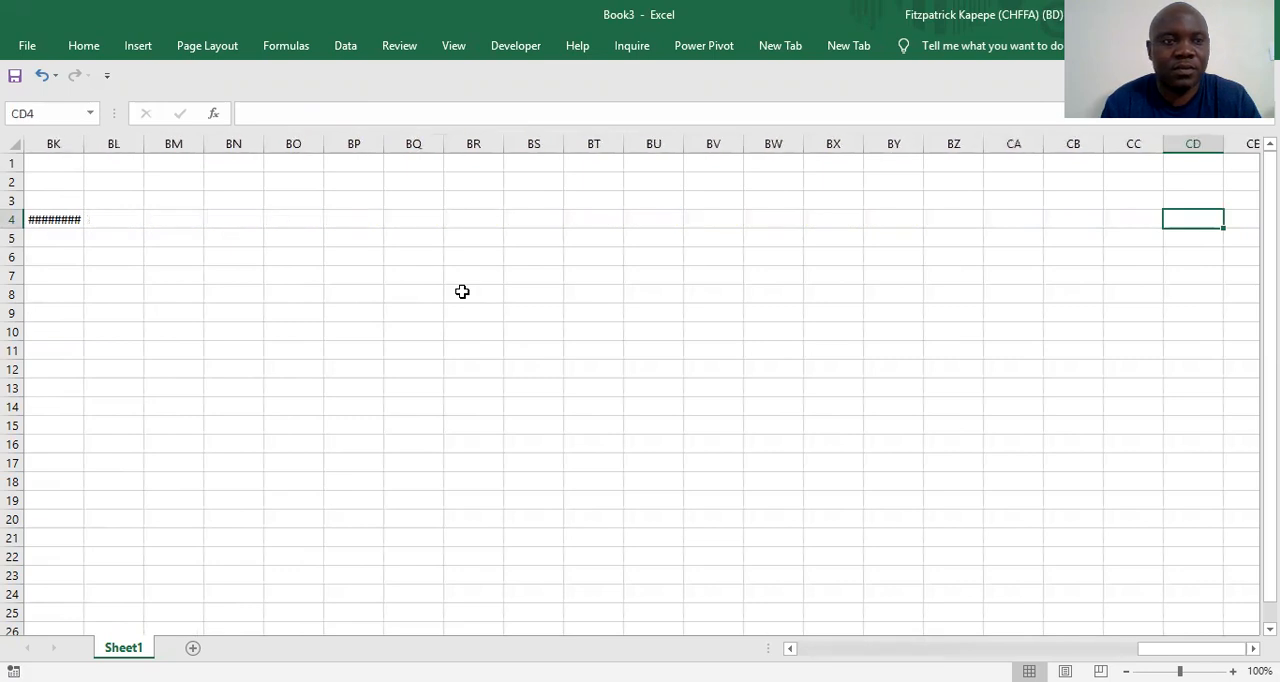
double_click(88, 140)
Copy the month-end formula from BK4 into BL4 and autofit column BL
click(71, 217)
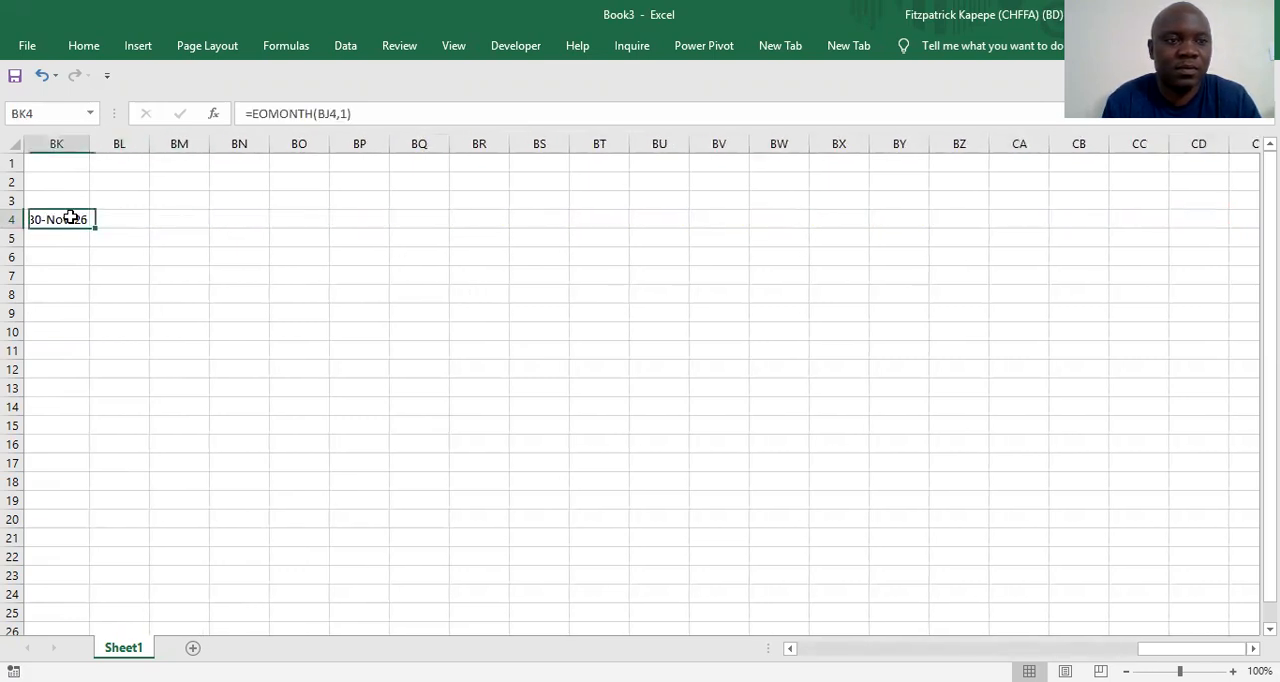
key(ctrl+c)
key(Right)
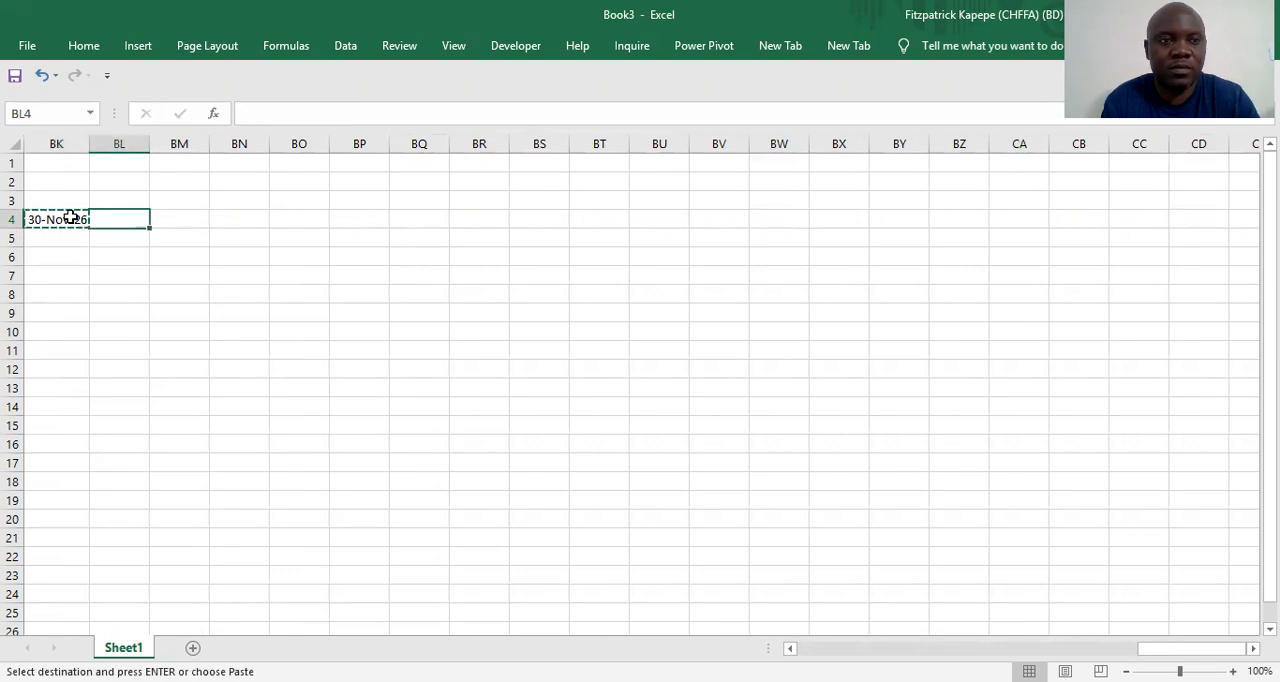
key(ctrl+v)
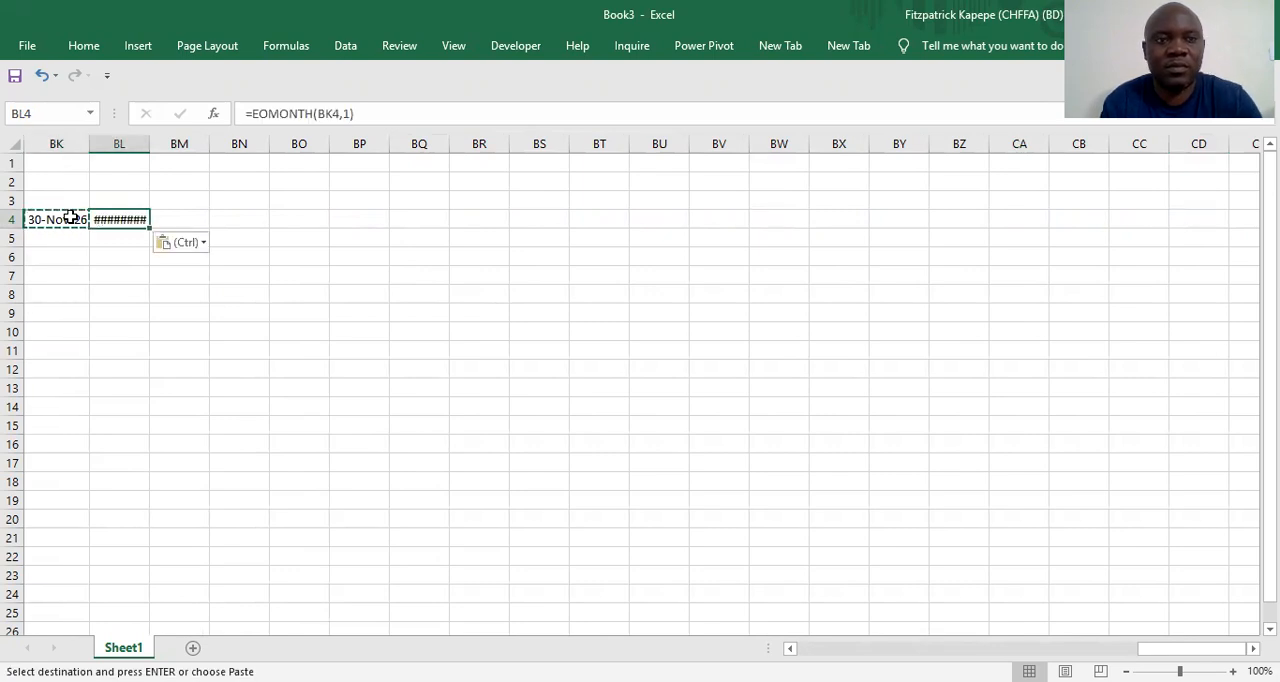
double_click(153, 140)
click(149, 353)
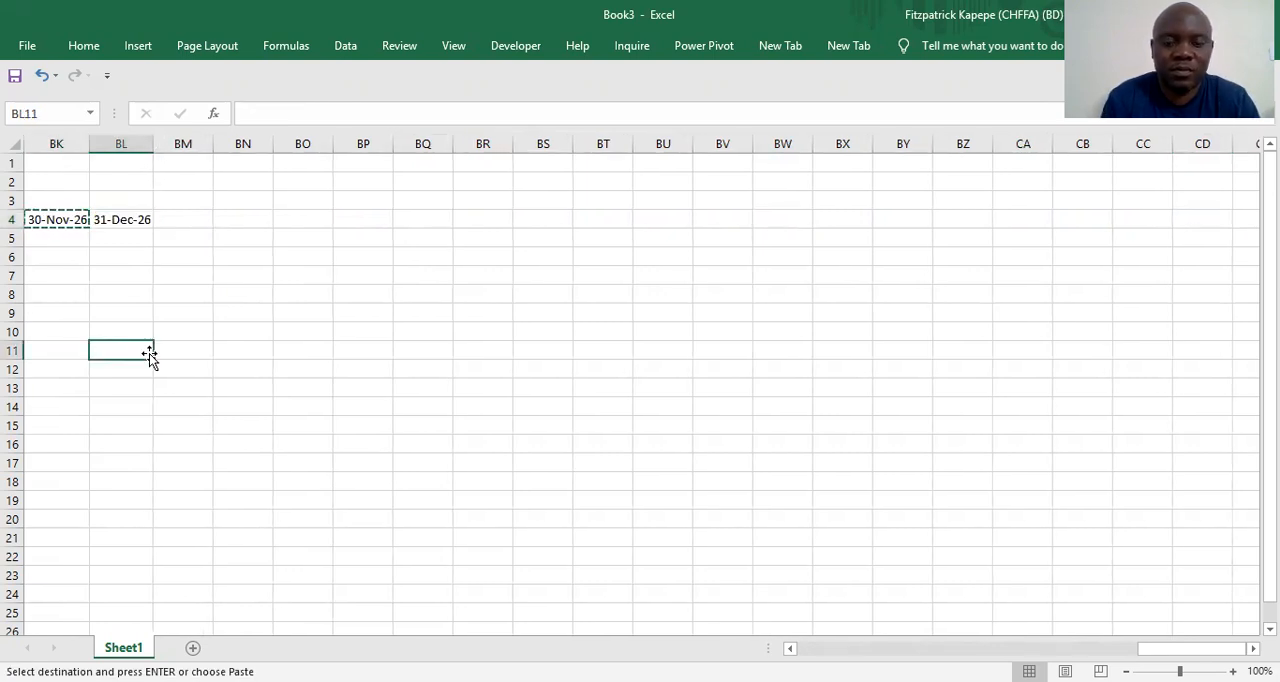
click(157, 271)
Autofit the widths of columns F through BN to fit the month-end dates in row 4
click(127, 219)
key(Left)
key(Left)
key(Left)
key(Left)
key(Left)
key(Left)
key(Left)
key(Left)
key(Left)
key(Left)
key(Left)
key(Left)
key(Left)
key(Left)
key(Left)
key(Left)
key(Left)
key(Left)
key(Left)
key(Left)
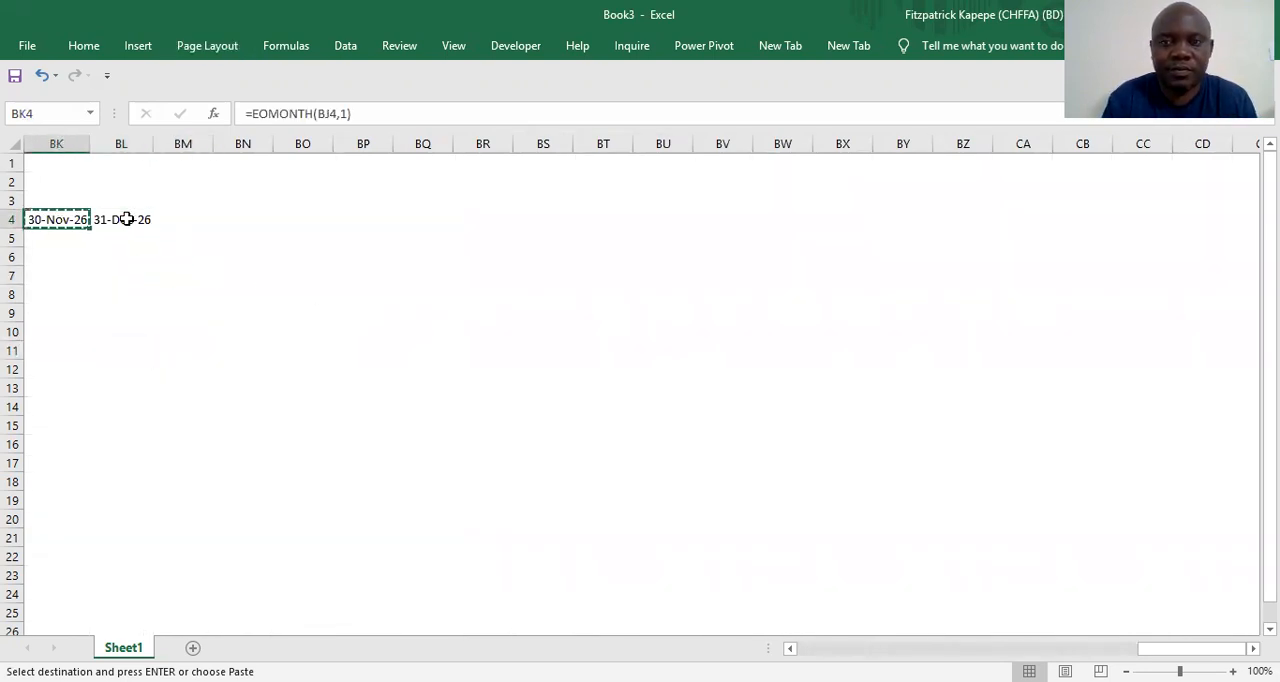
key(Left)
key(Left)
key(Left)
key(Left)
key(Left)
key(Left)
key(Left)
key(Left)
key(Left)
key(Left)
key(Left)
key(Left)
key(Left)
key(Left)
key(Left)
key(Left)
key(Left)
key(Left)
key(Left)
key(Left)
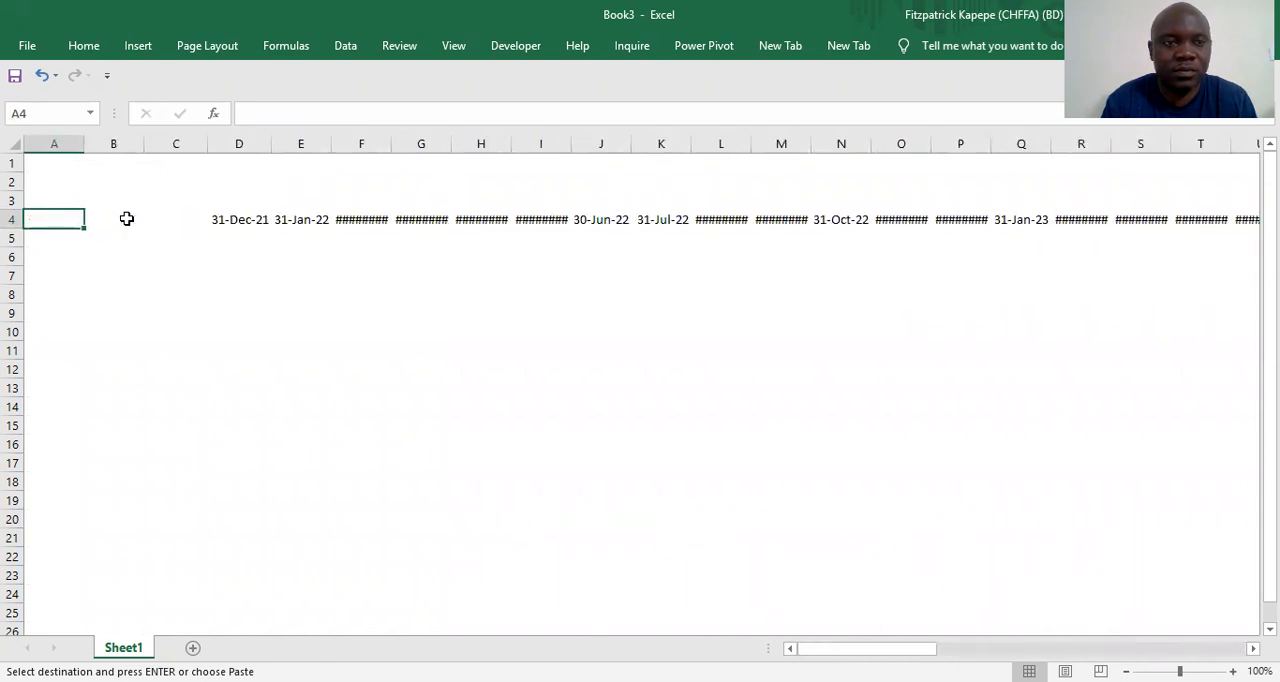
click(362, 140)
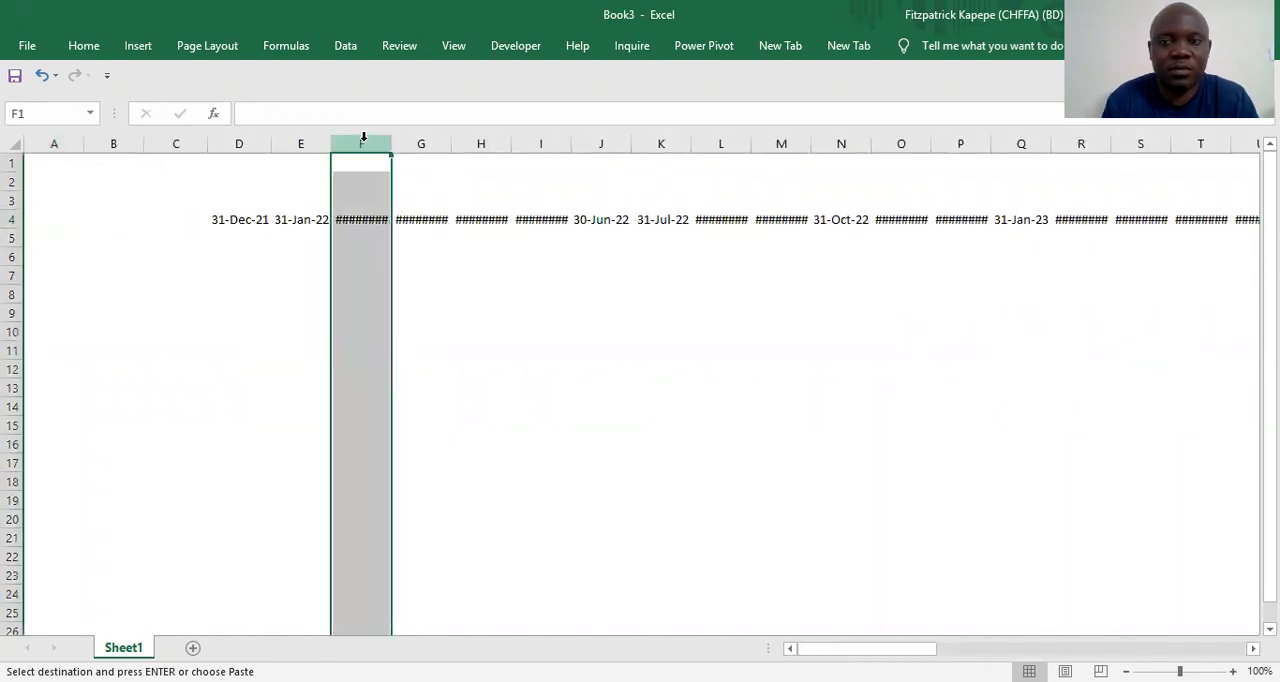
key(shift+Right)
key(shift+Right)
key(shift+Right)
key(shift+Right)
key(shift+Right)
key(shift+Right)
key(shift+Right)
key(shift+Right)
key(shift+Right)
key(shift+Right)
key(shift+Right)
key(shift+Right)
key(shift+Right)
key(shift+Right)
key(shift+Right)
key(shift+Right)
key(shift+Right)
key(shift+Right)
key(shift+Right)
key(shift+Right)
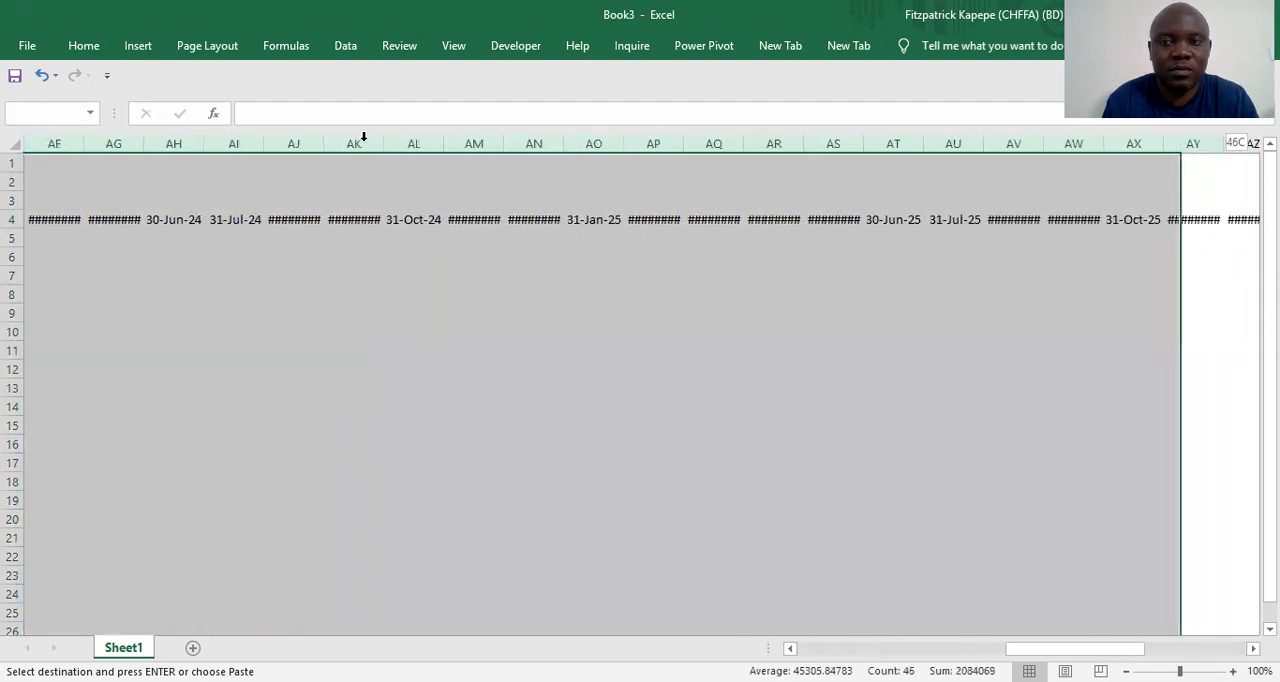
key(shift+Right)
key(shift+Right)
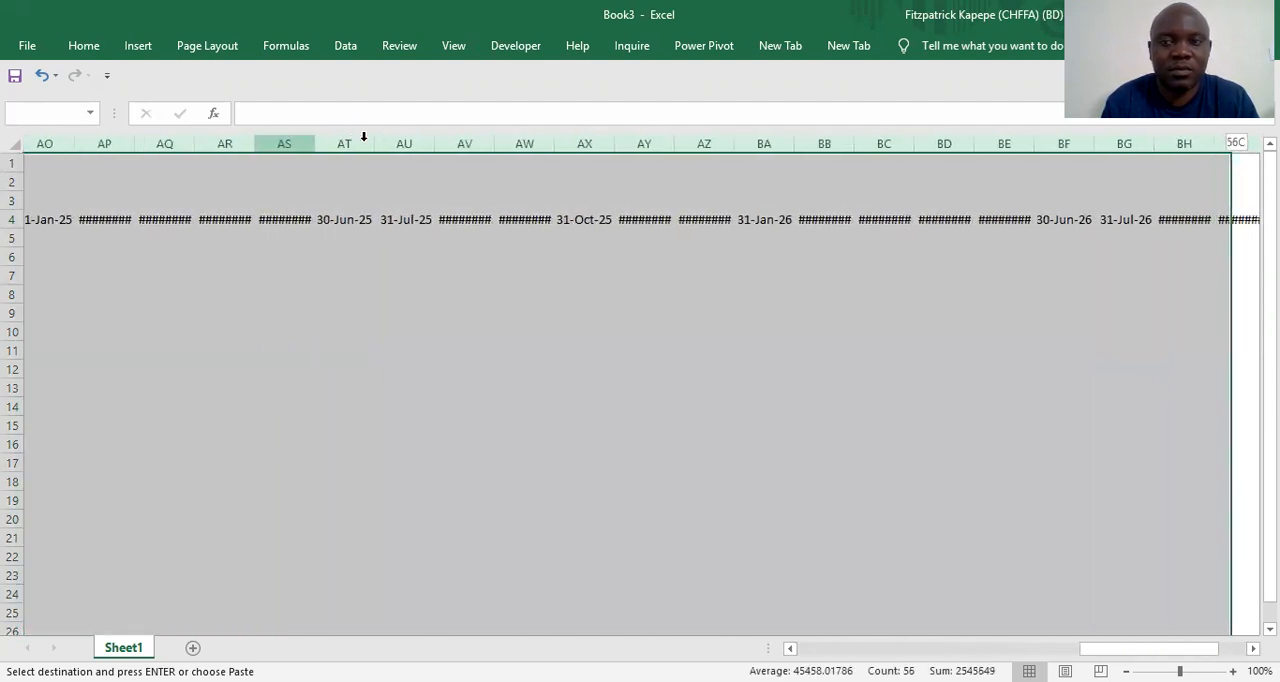
key(shift+Right)
key(shift+Right)
key(shift+Right)
key(shift+Right)
key(shift+Right)
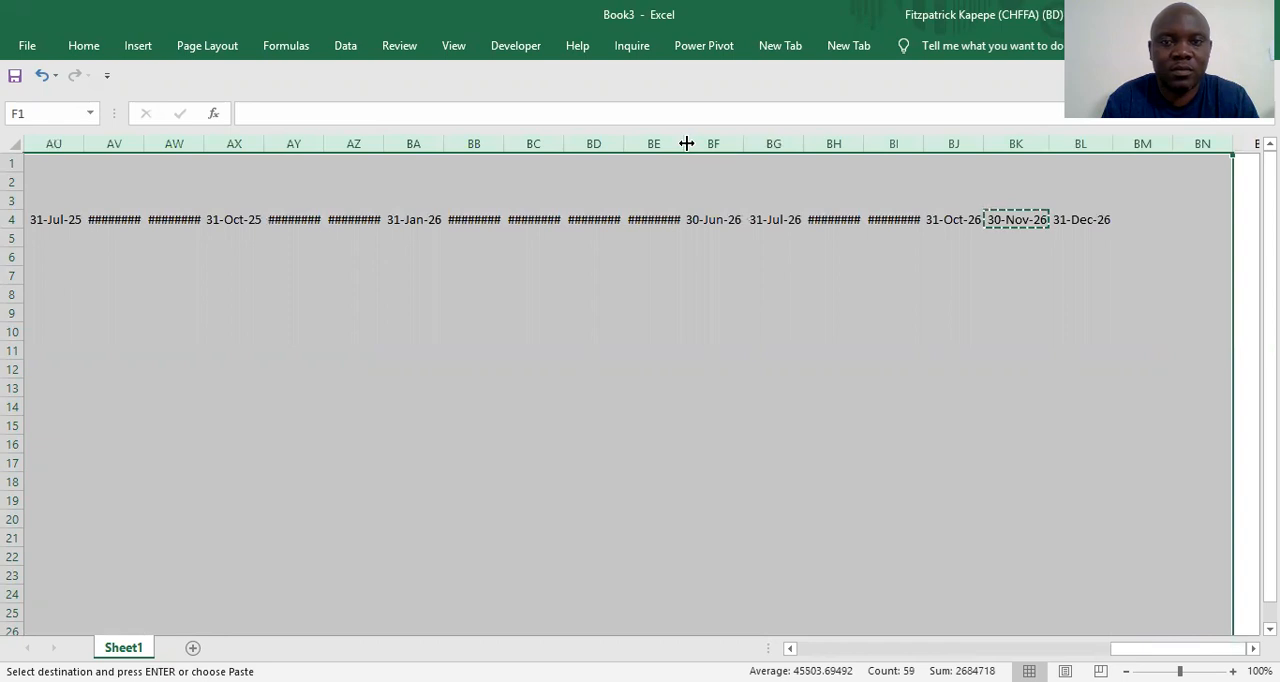
double_click(686, 143)
click(386, 260)
Apply the custom number format dd|mmm|yy to all the month-end dates from D4 through BL4
click(306, 217)
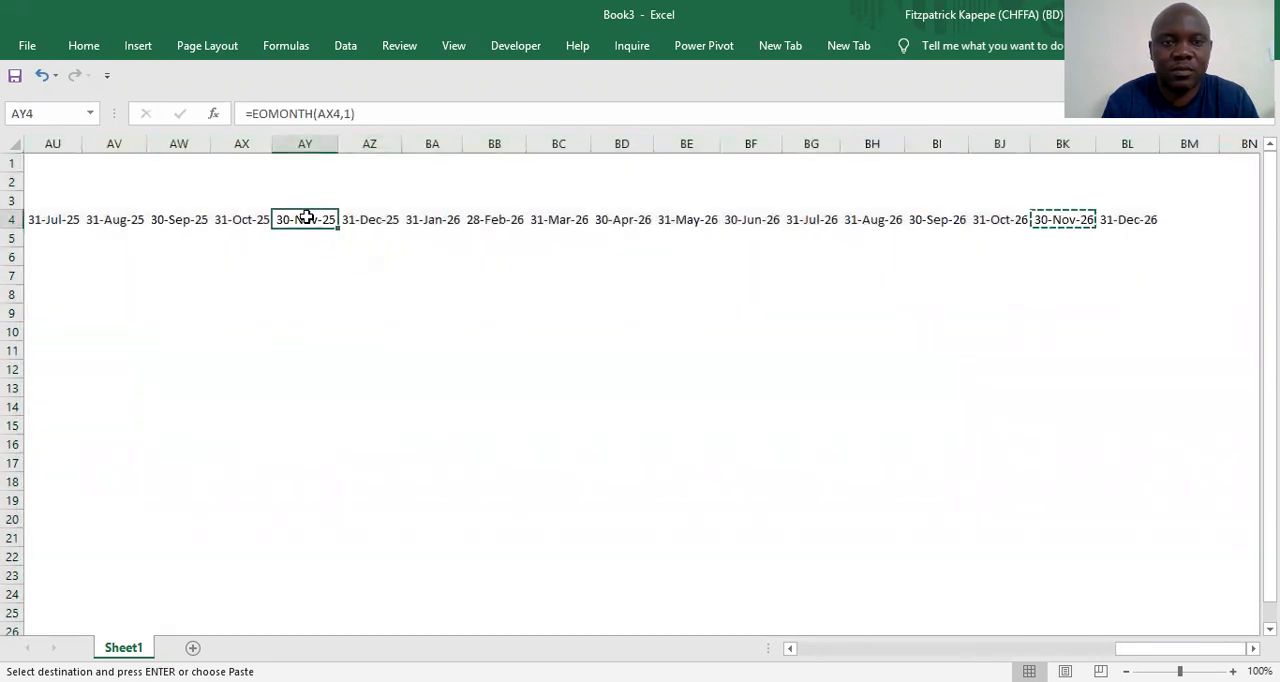
key(Left)
key(Left)
key(Left)
key(Left)
key(Left)
key(Left)
key(Left)
key(Left)
key(Left)
key(Left)
key(Left)
key(Left)
key(Left)
key(Left)
key(Left)
key(Left)
key(Left)
key(Left)
key(Left)
key(Left)
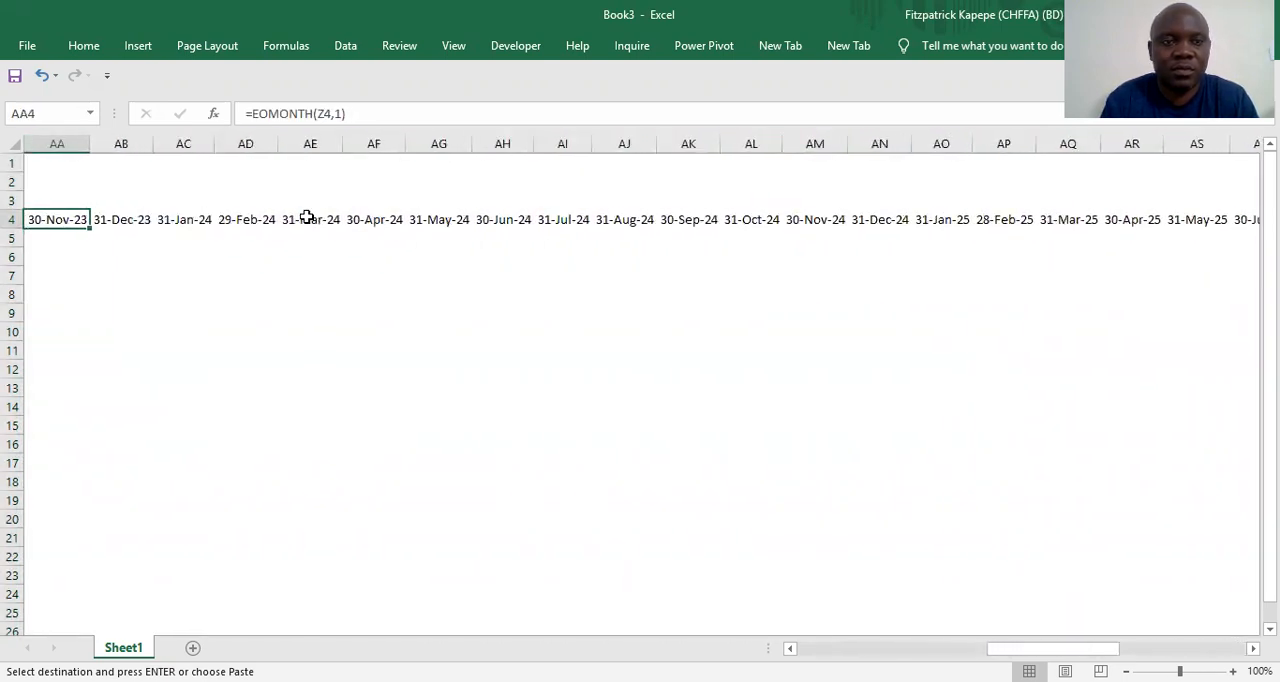
key(Left)
key(Left)
key(Left)
key(Left)
key(Left)
key(Left)
key(Left)
key(Left)
key(Left)
key(Left)
key(Left)
key(Left)
key(Left)
key(Left)
key(Left)
key(Left)
key(Left)
key(Left)
key(Left)
key(Left)
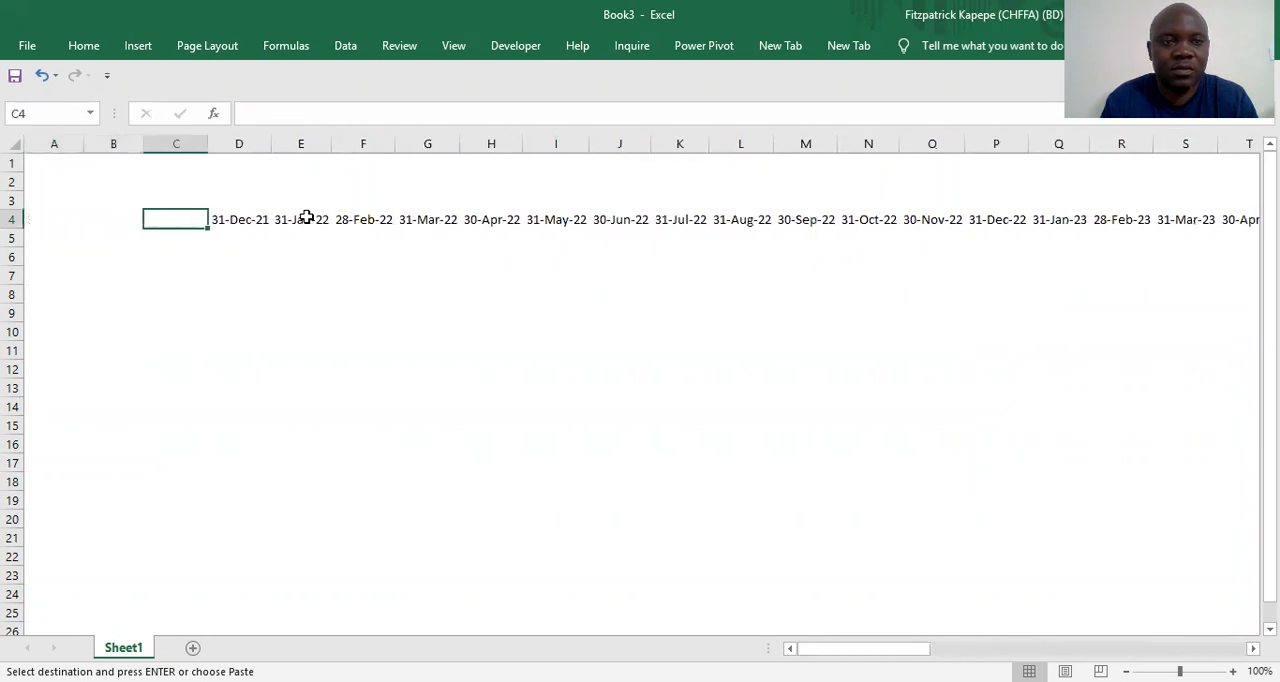
key(Right)
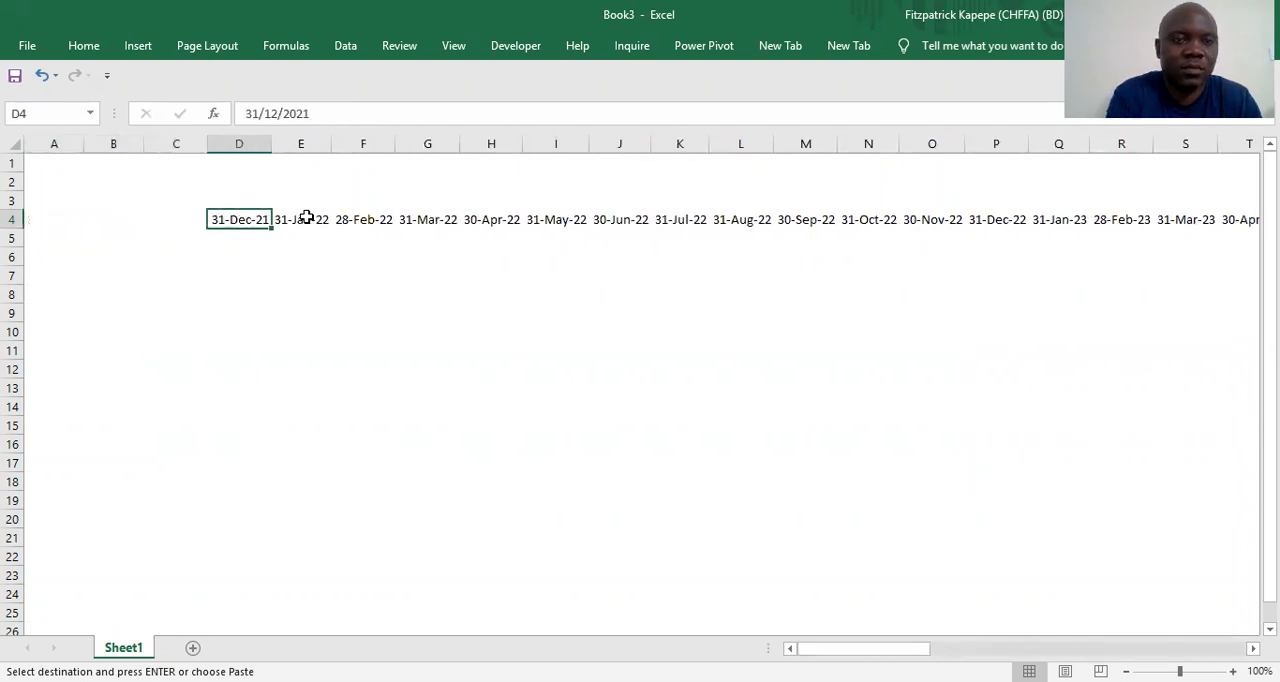
key(ctrl+shift+Right)
key(ctrl+BackSpace)
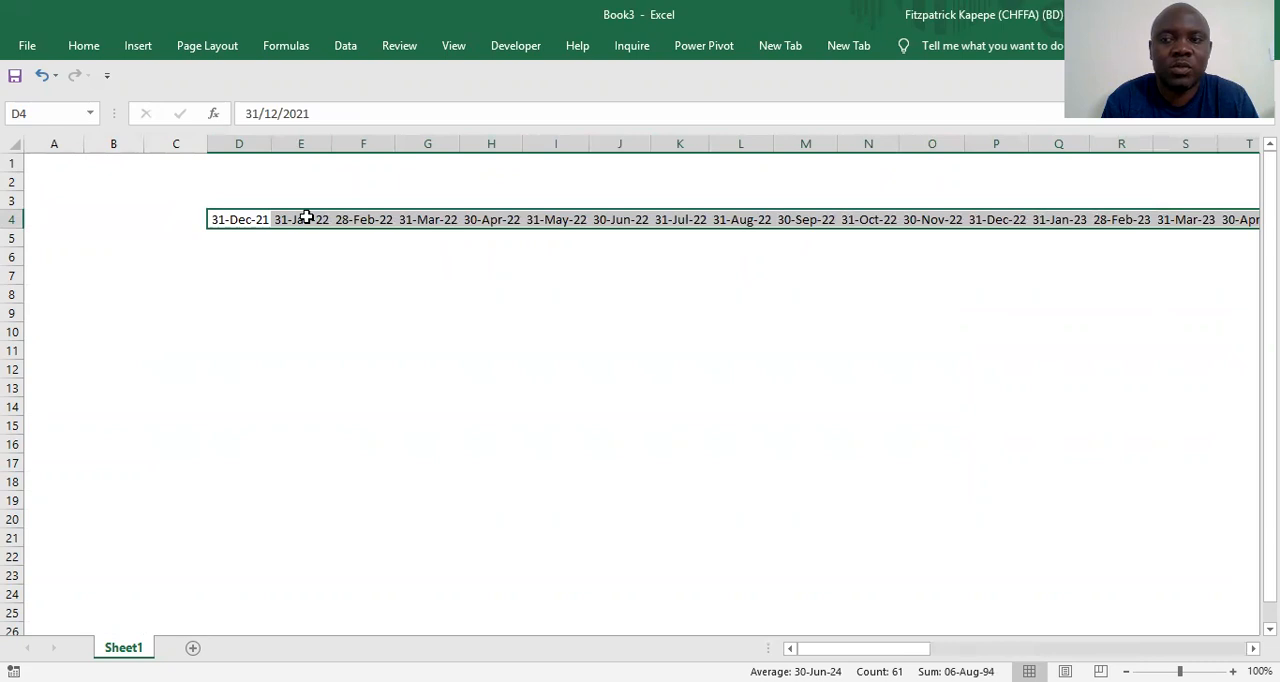
key(ctrl+1)
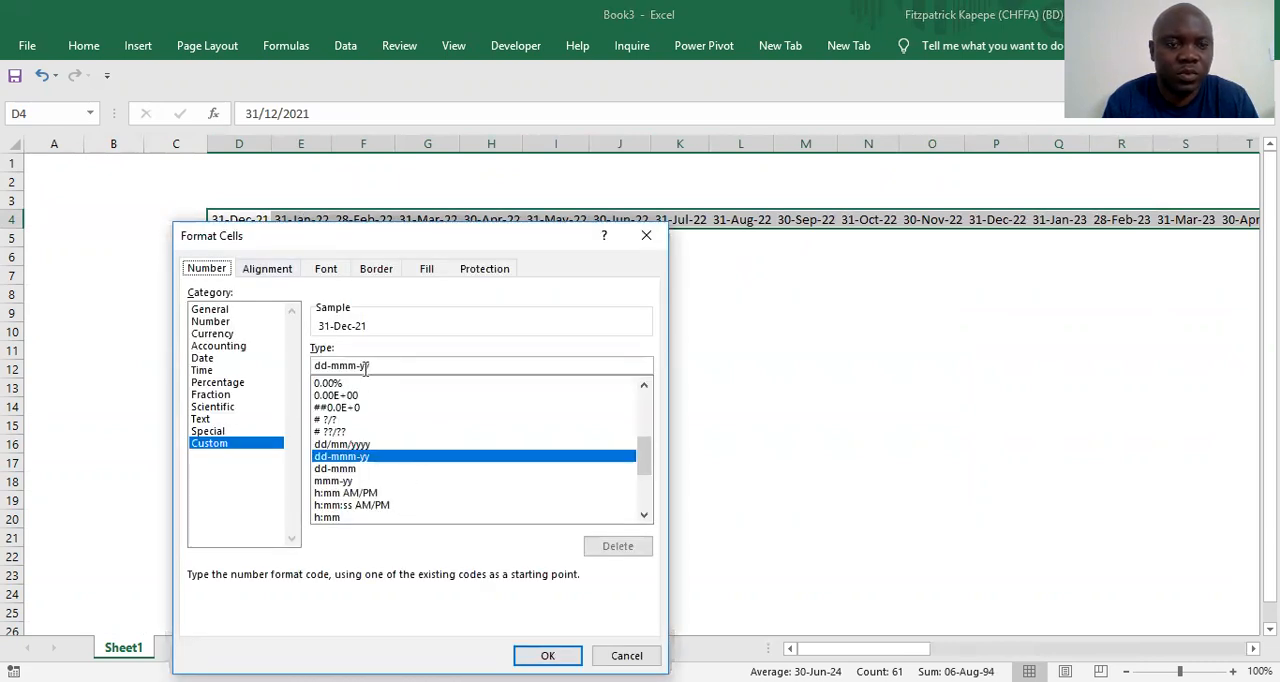
click(332, 364)
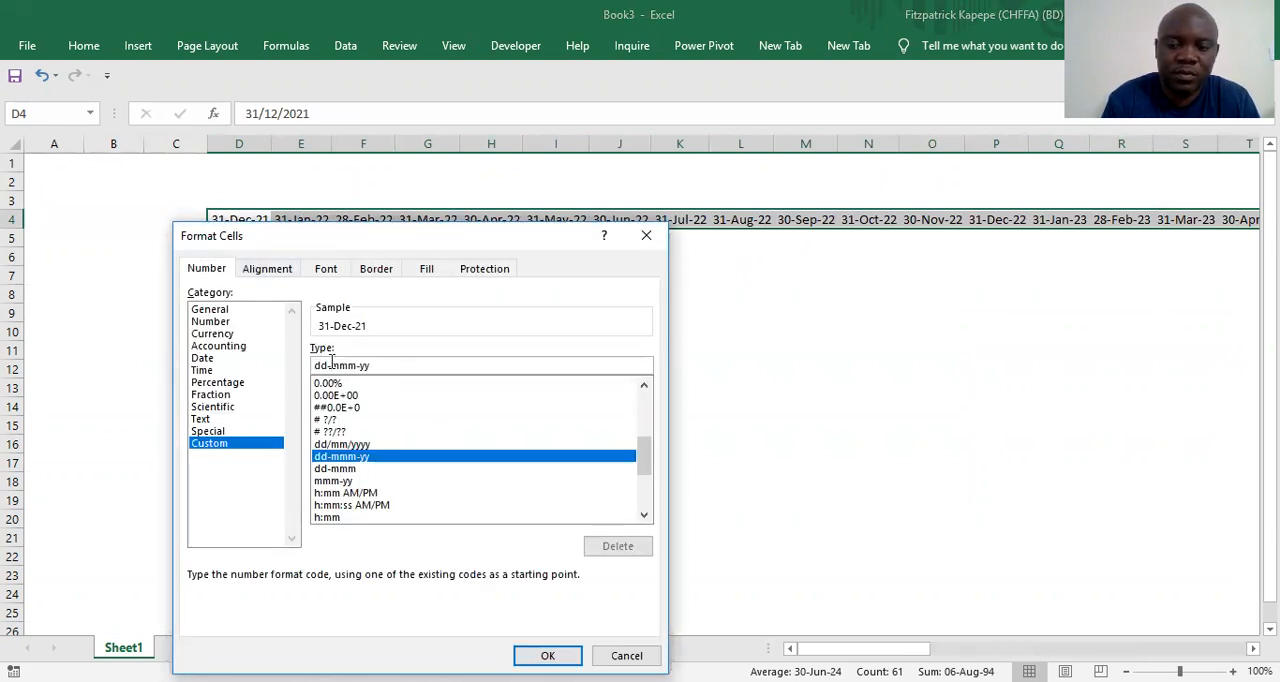
key(BackSpace)
text(|)
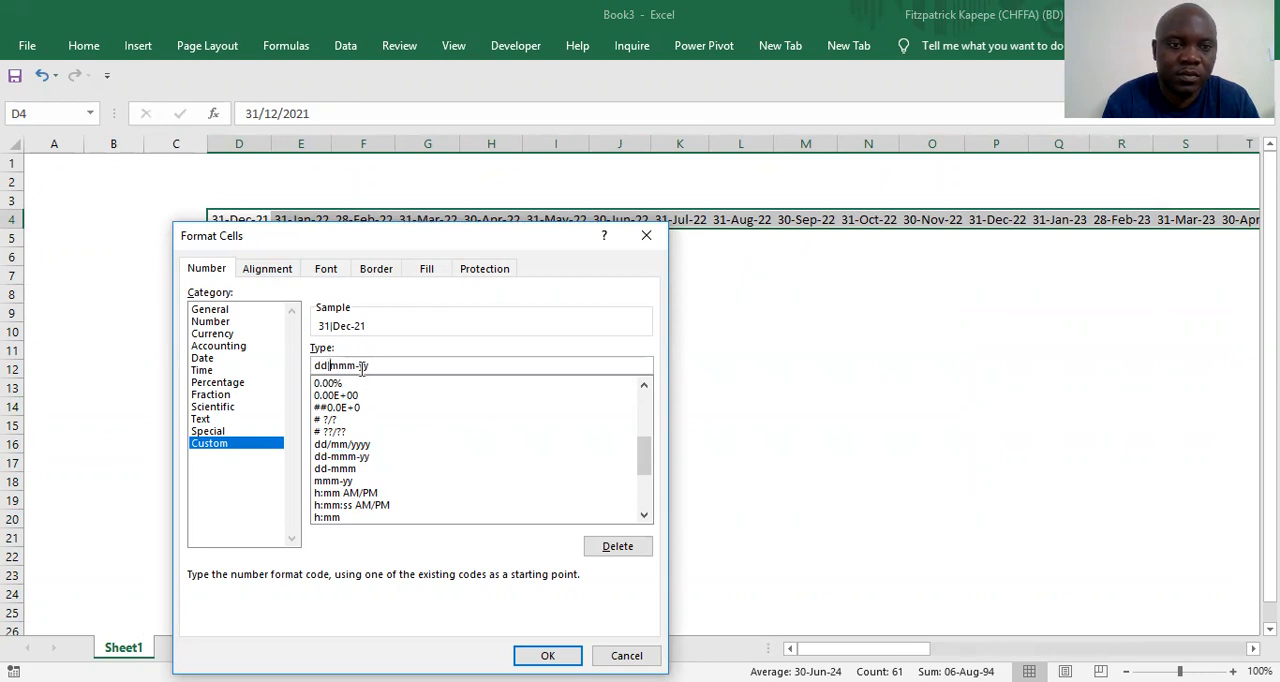
click(362, 366)
key(BackSpace)
text(|)
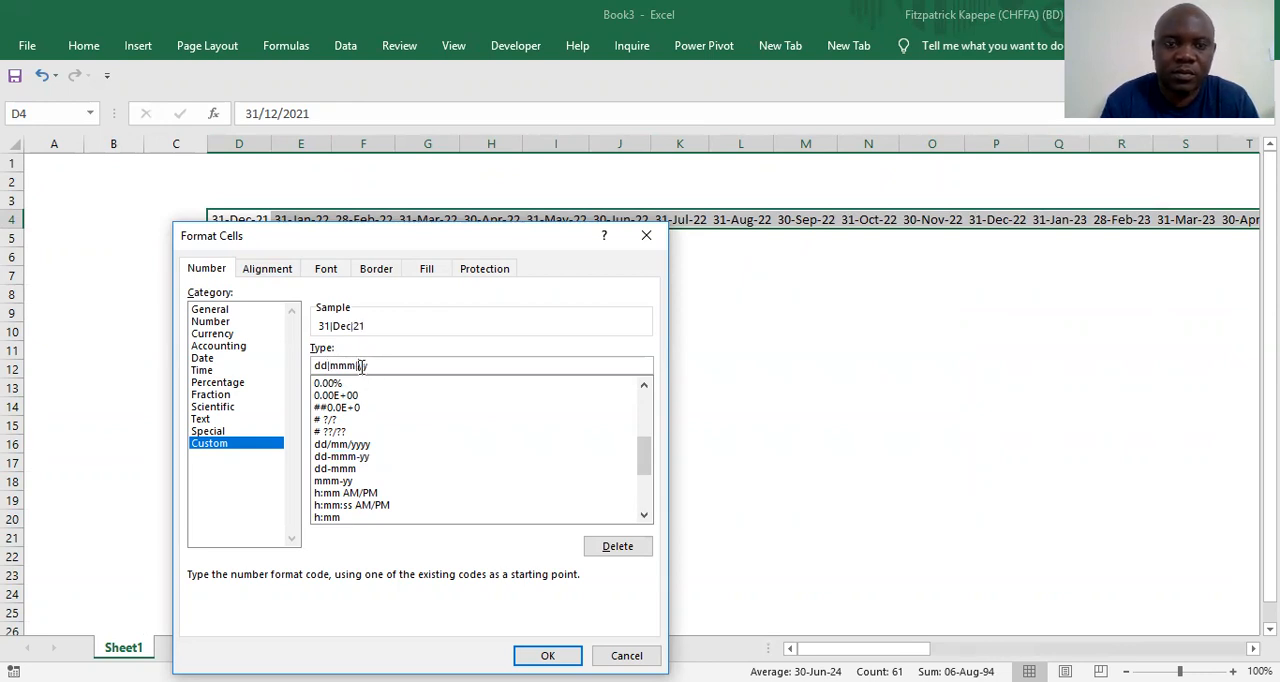
click(520, 652)
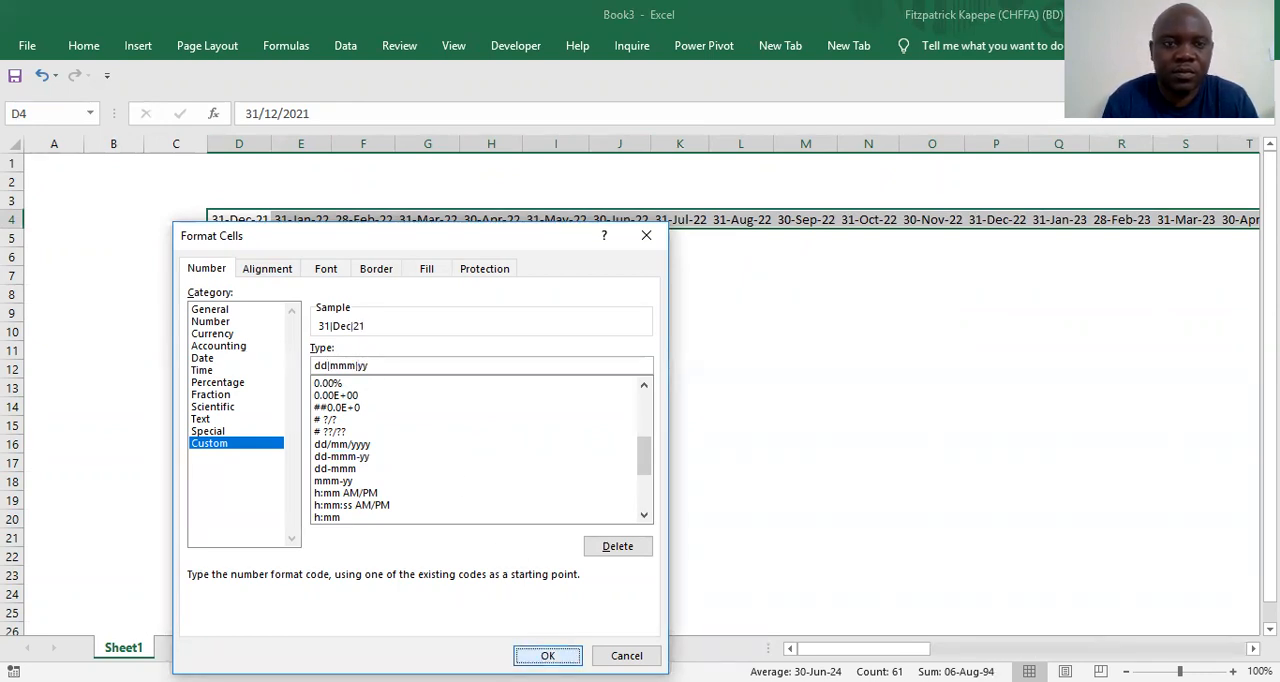
click(261, 357)
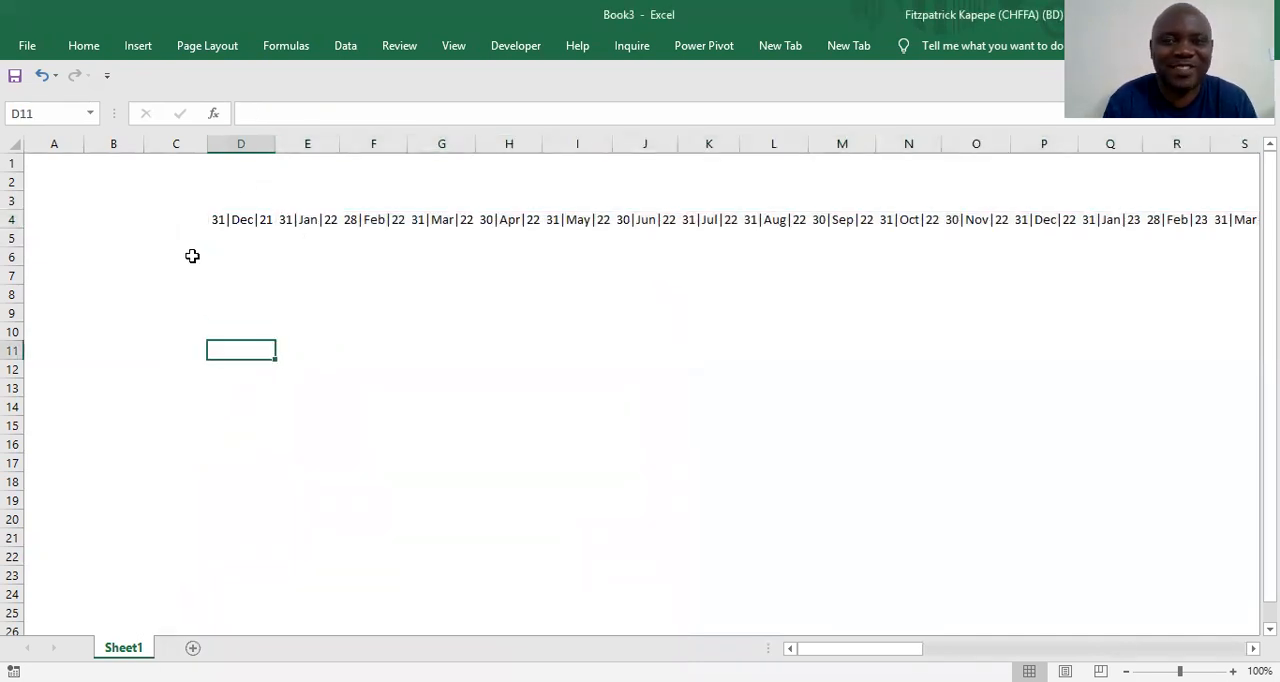
Widen column C slightly
click(140, 238)
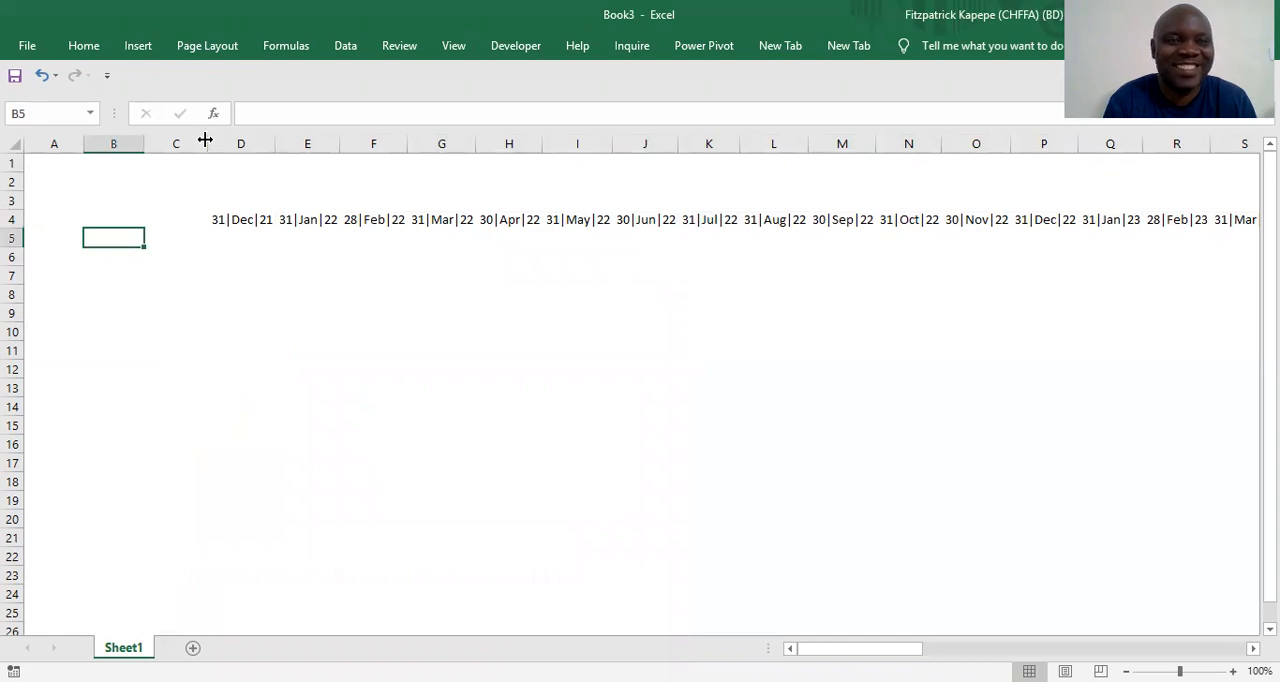
click(158, 246)
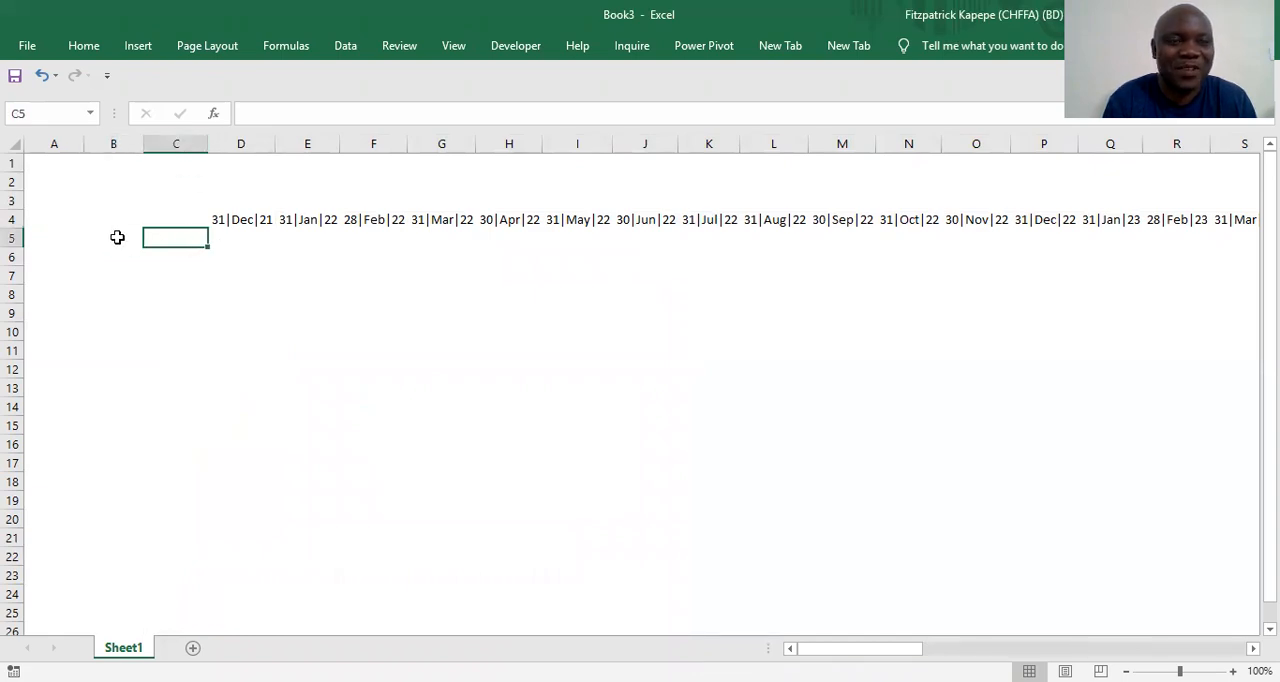
click(117, 237)
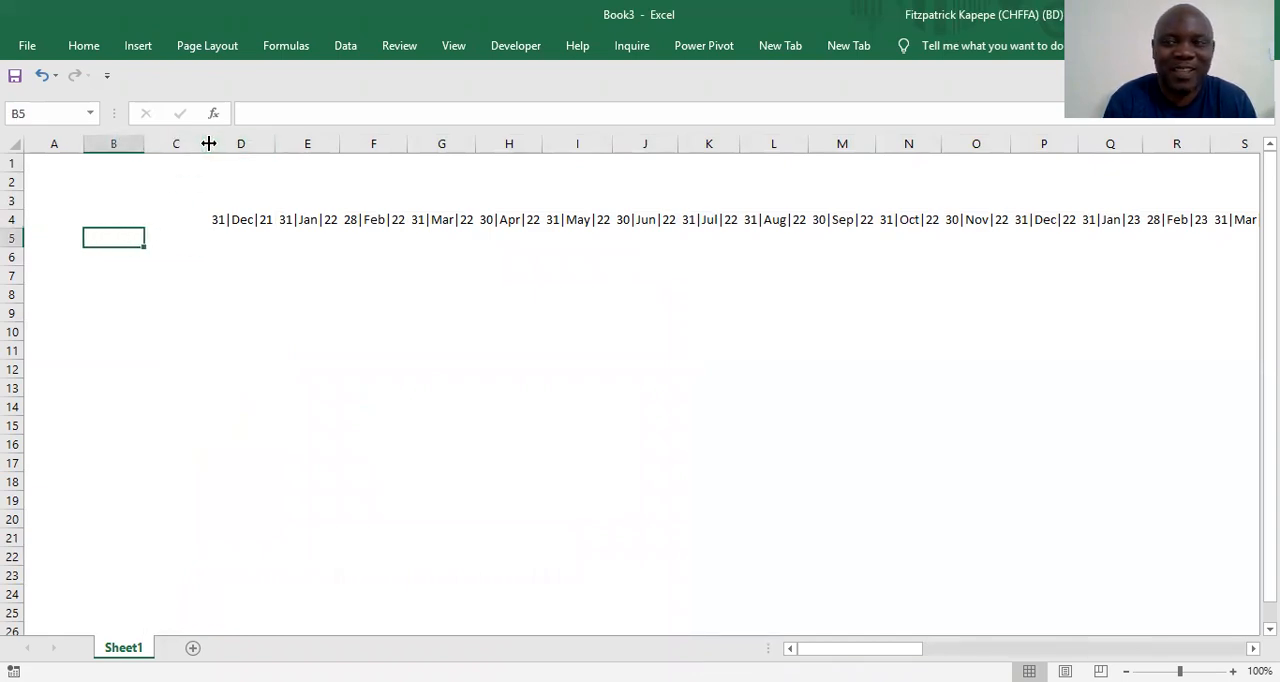
drag(209, 143, 213, 143)
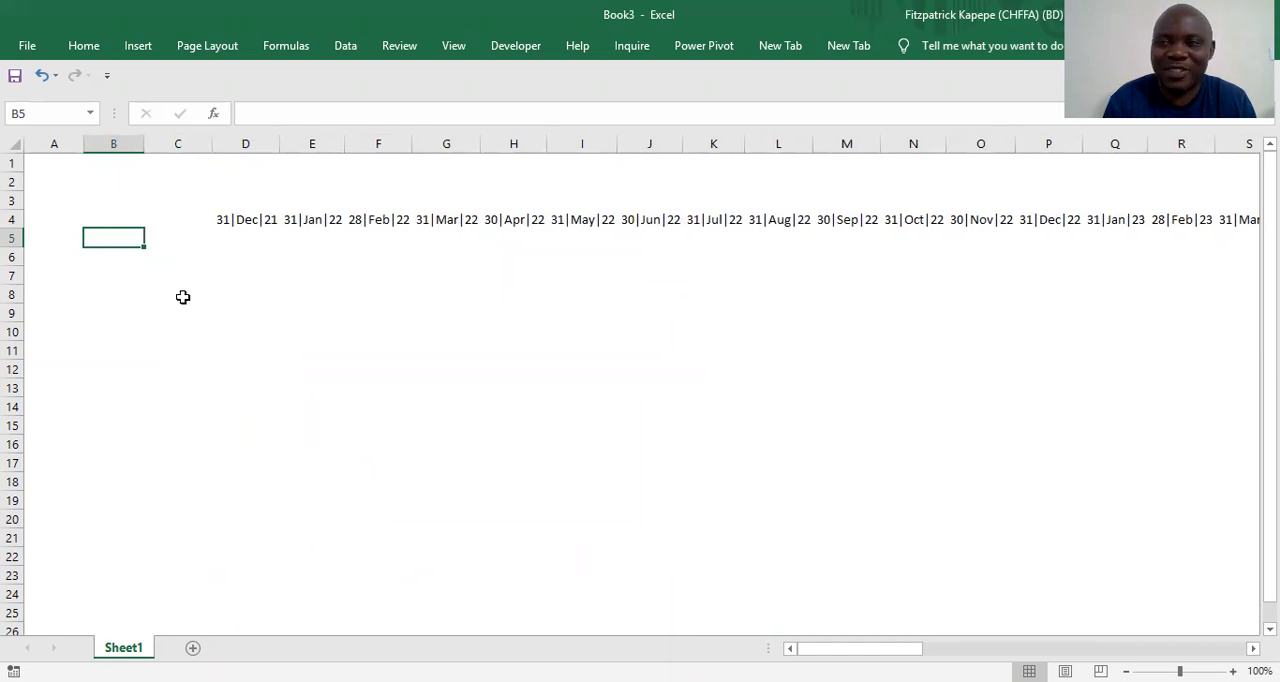
Enter the row label EBITDA in cell C6
click(160, 239)
key(Return)
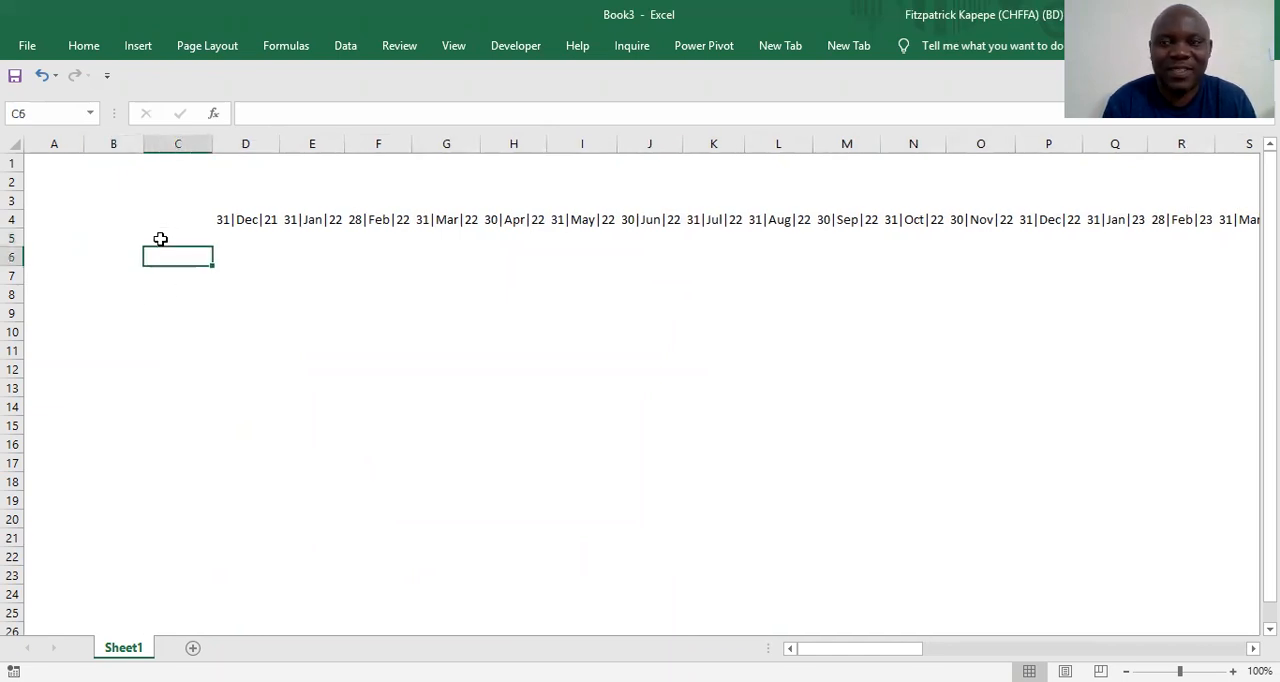
text(EBITDA)
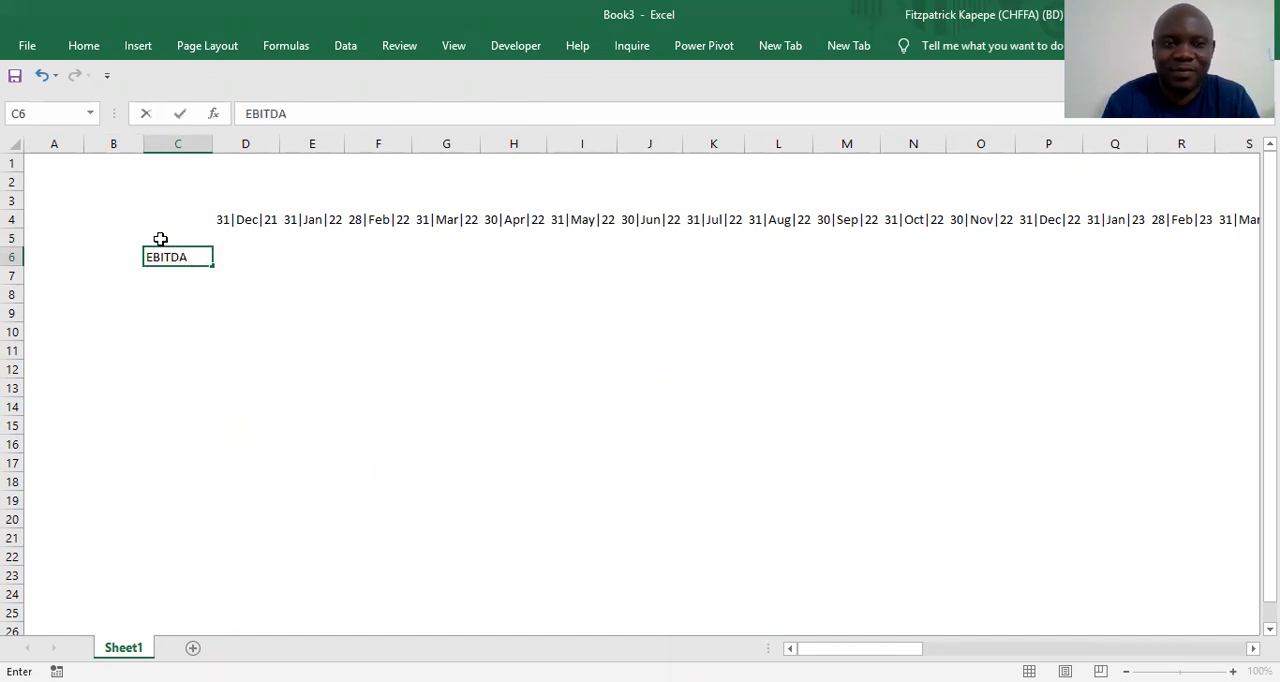
key(Tab)
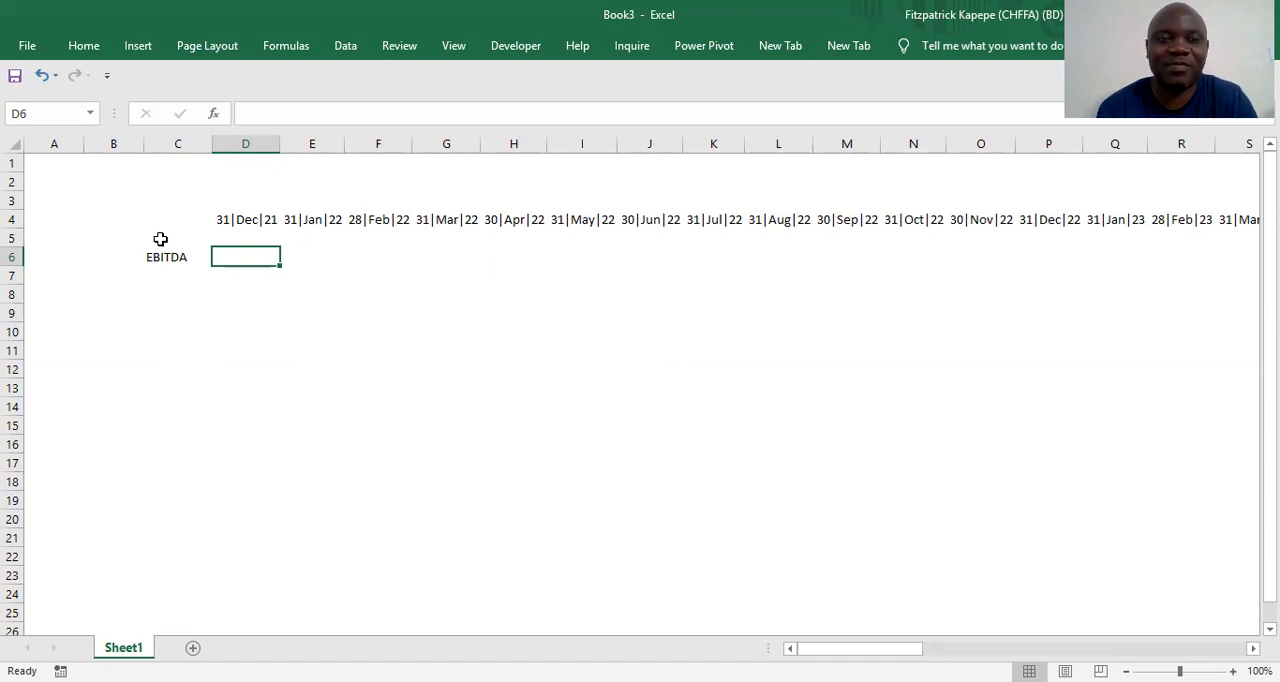
Fill D6 through BL6 with the formula =RANDBETWEEN(4500,6210) in one entry
key(shift+Right)
key(shift+Right)
key(shift+Right)
key(shift+Right)
key(shift+Right)
key(shift+Right)
key(shift+Right)
key(shift+Right)
key(shift+Right)
key(shift+Right)
key(shift+Right)
key(shift+Right)
key(shift+Right)
key(shift+Right)
key(shift+Right)
key(shift+Right)
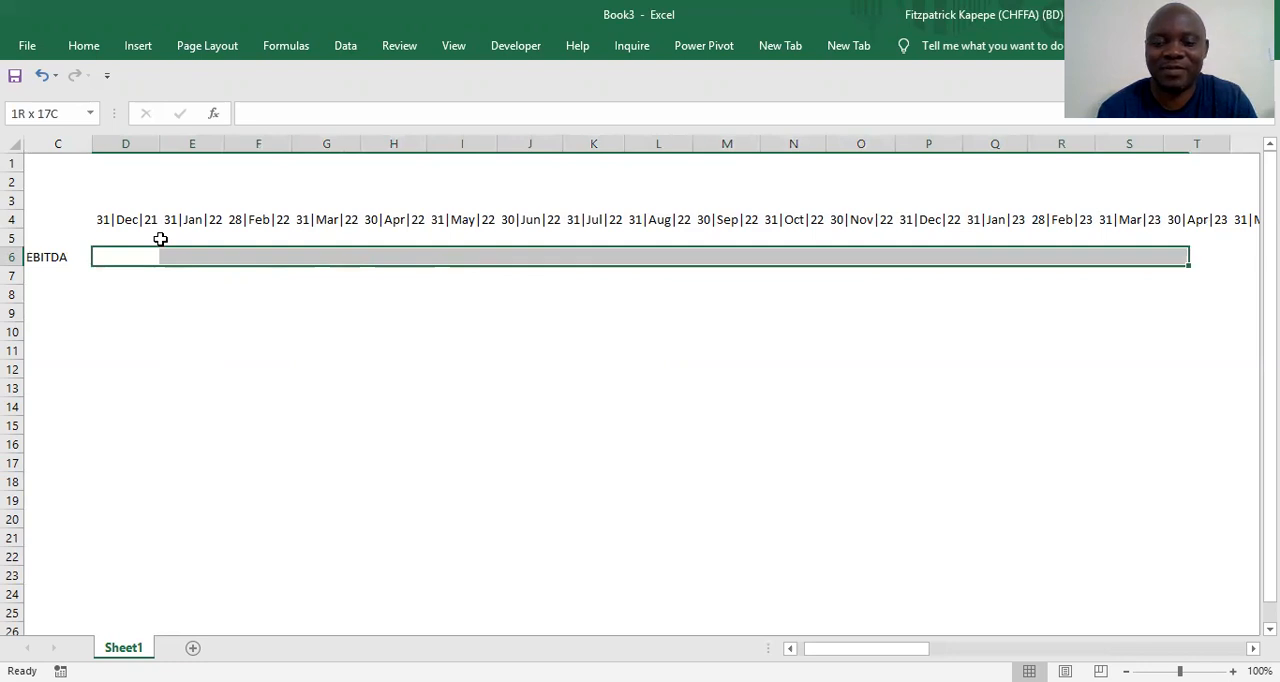
key(shift+Right)
key(shift+Right)
key(shift+Right)
key(shift+Right)
key(shift+Right)
key(shift+Right)
key(shift+Right)
key(shift+Right)
key(shift+Right)
key(shift+Right)
key(shift+Right)
key(shift+Right)
key(shift+Right)
key(shift+Right)
key(shift+Right)
key(shift+Right)
key(shift+Right)
key(shift+Right)
key(shift+Right)
key(shift+Right)
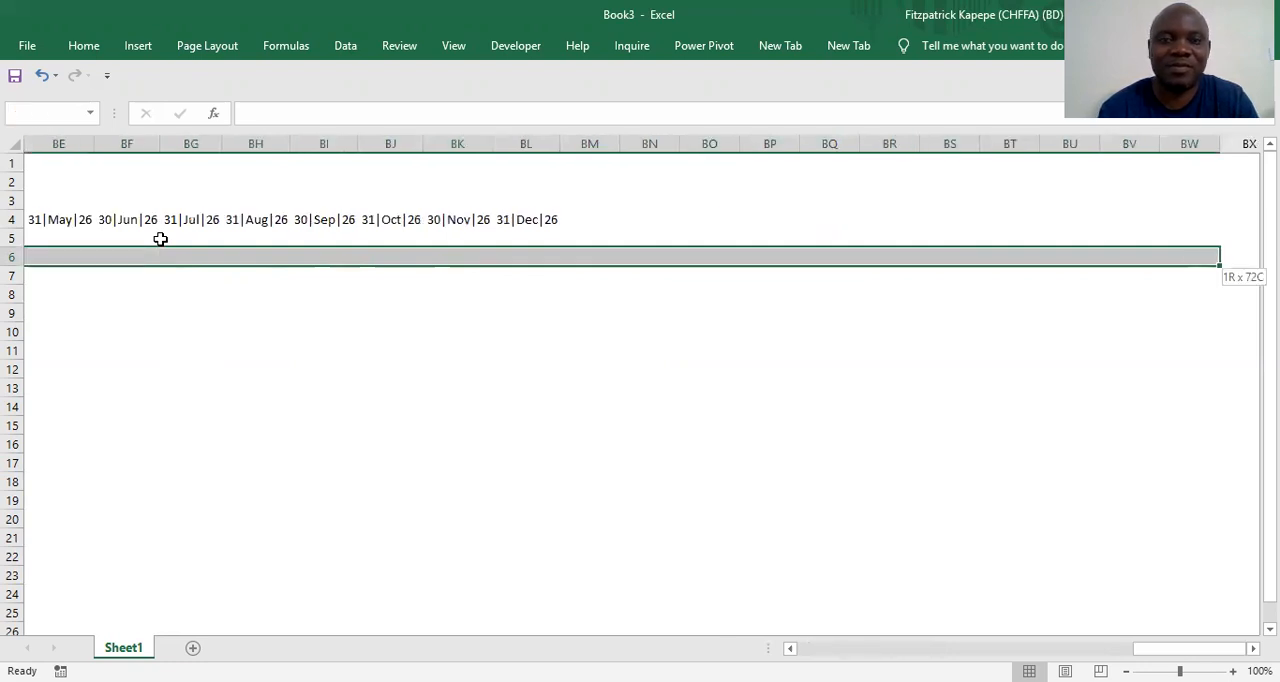
key(shift+Left)
key(shift+Left)
key(shift+Left)
key(shift+Left)
key(shift+Left)
key(shift+Left)
key(shift+Left)
key(shift+Left)
key(shift+Left)
key(shift+Left)
key(shift+Left)
text(=)
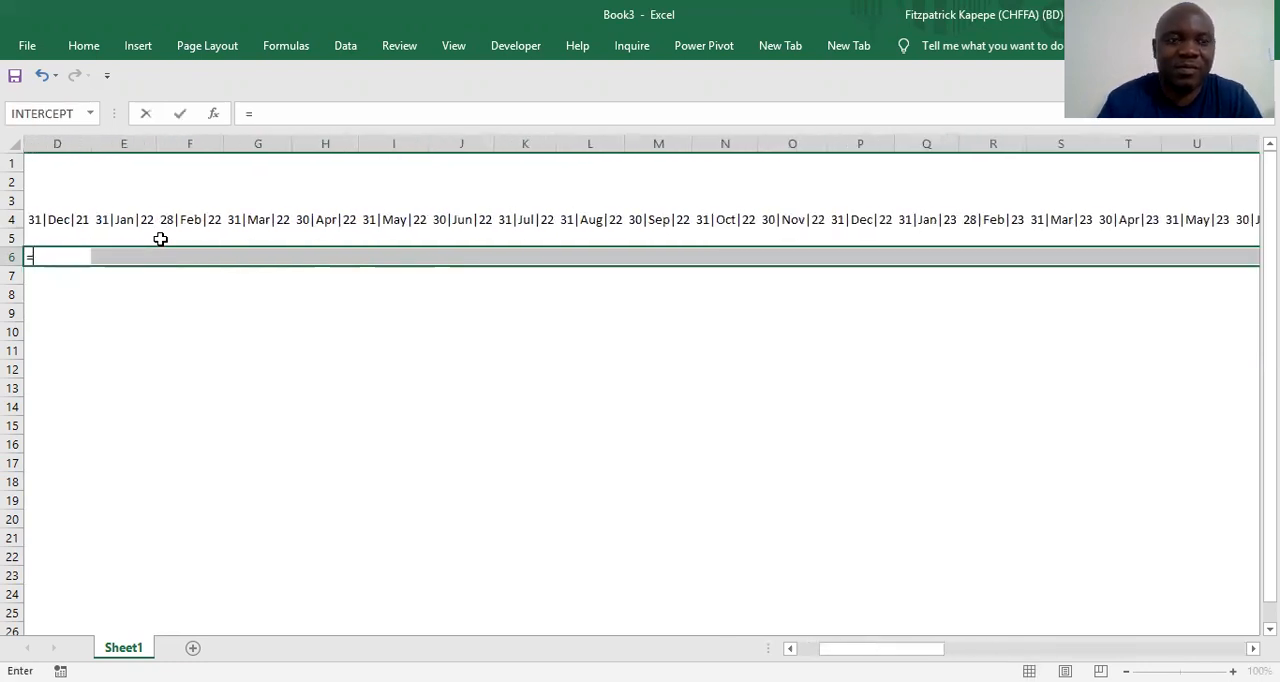
text(rand)
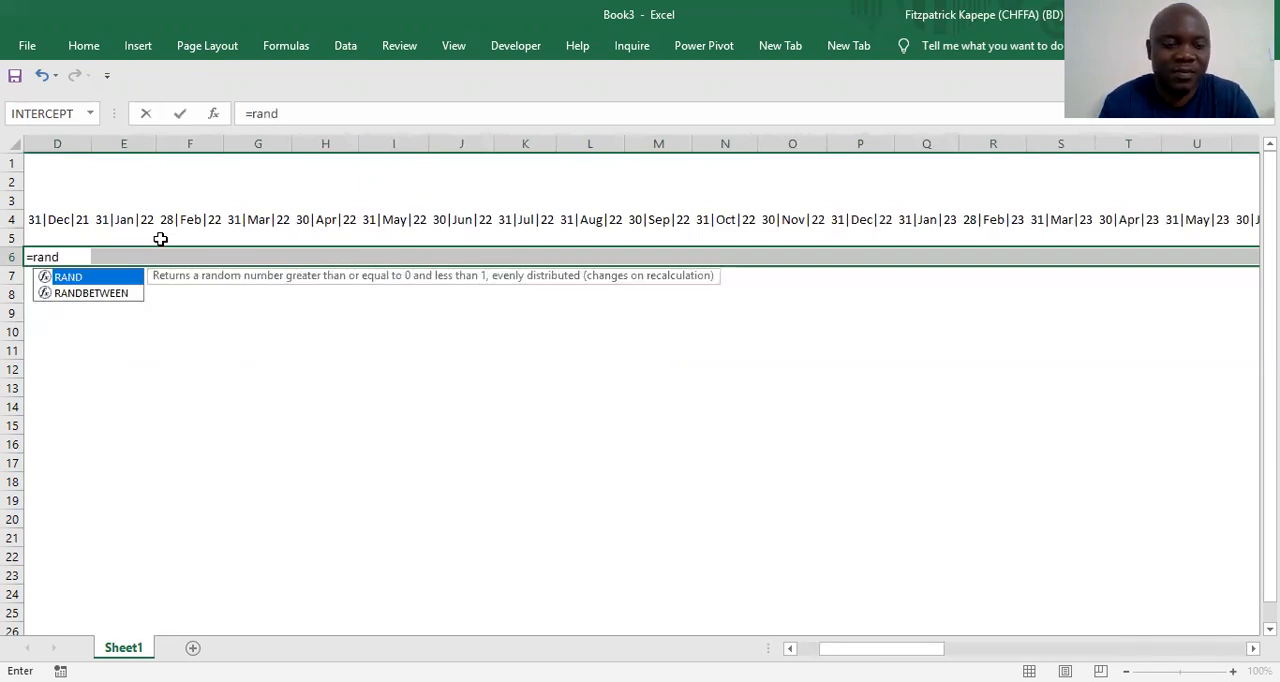
text(be)
key(Tab)
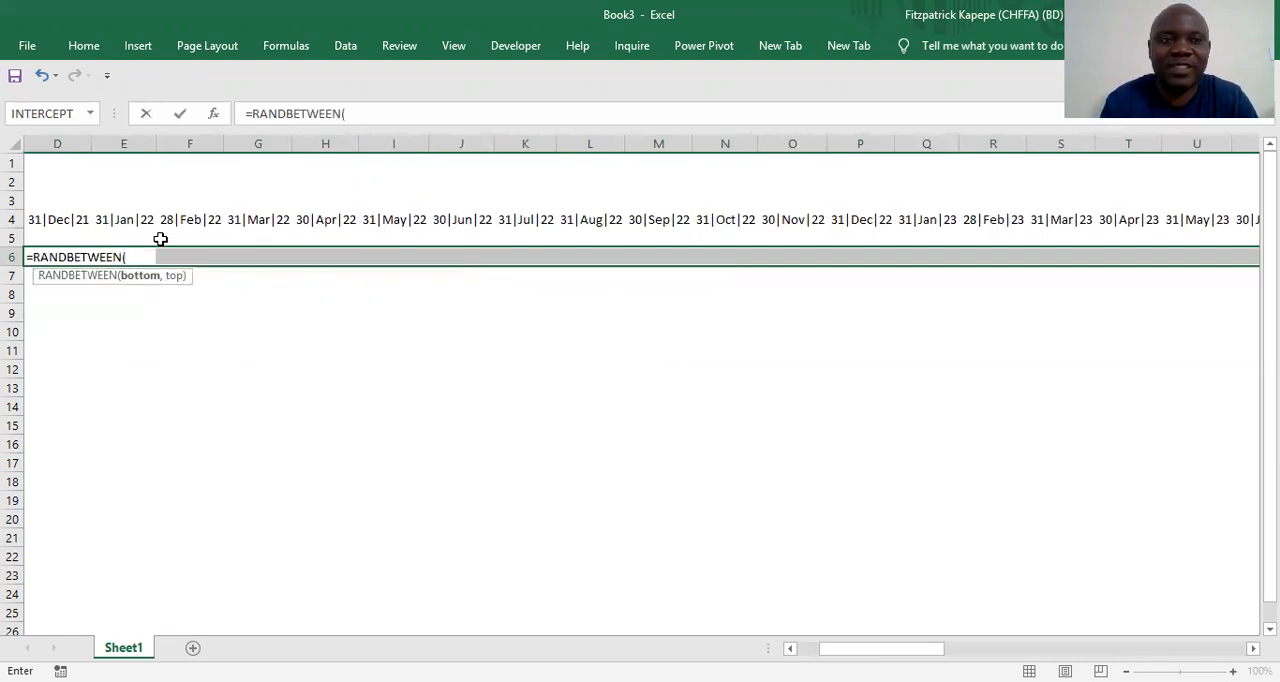
text(4500)
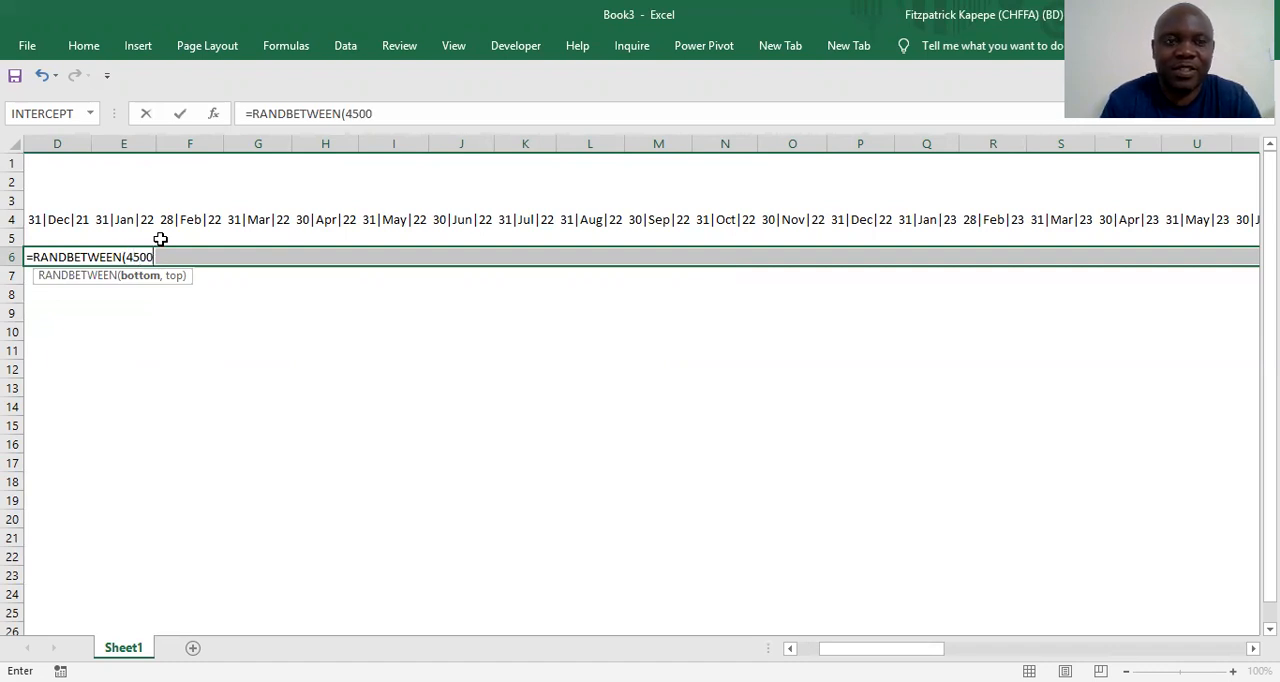
text(,)
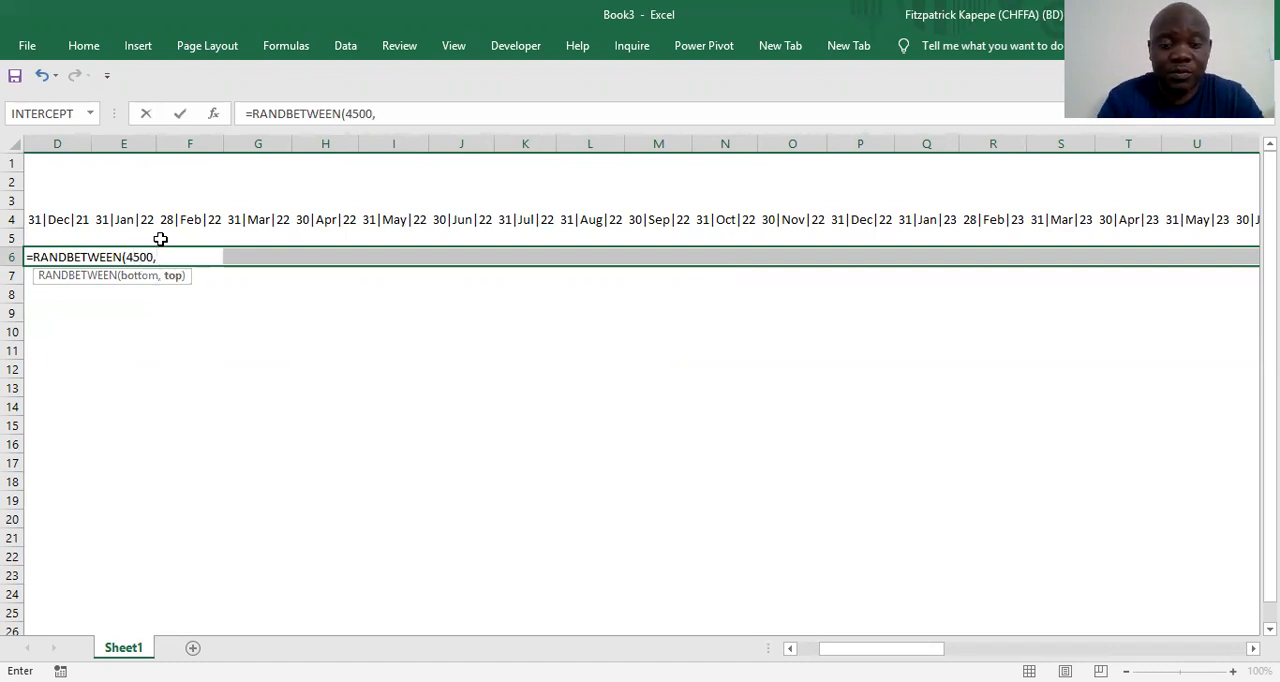
text(6210))
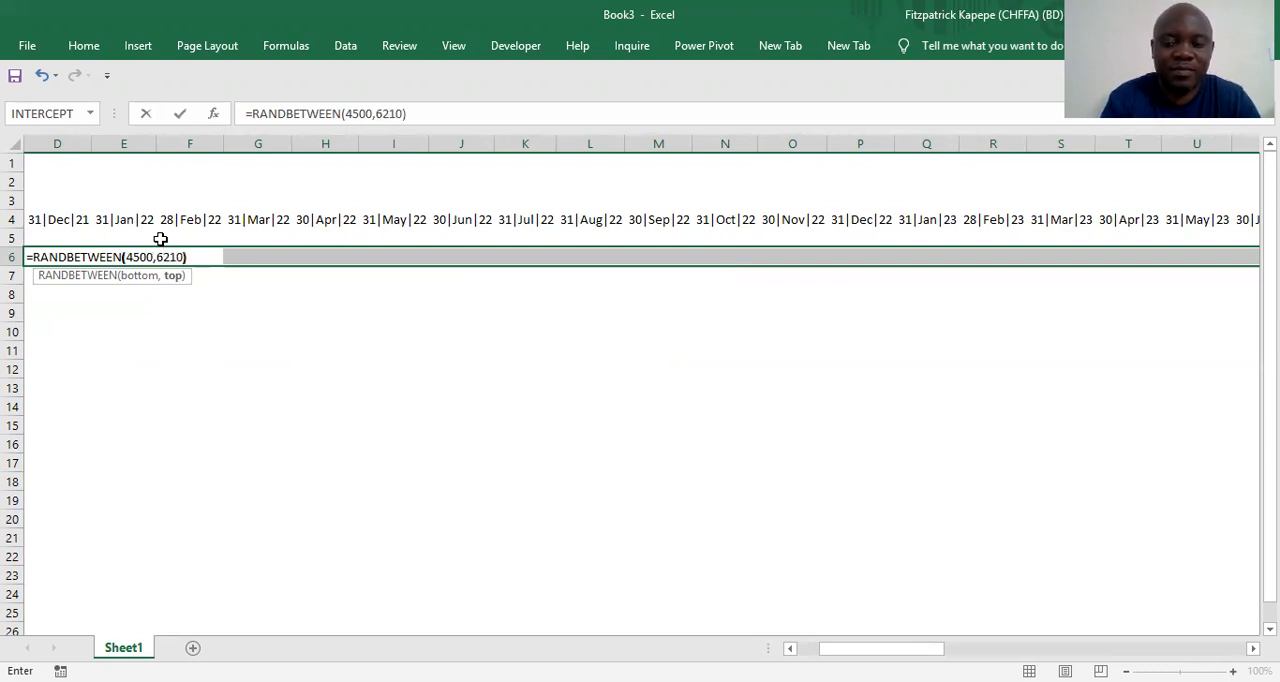
key(ctrl+Return)
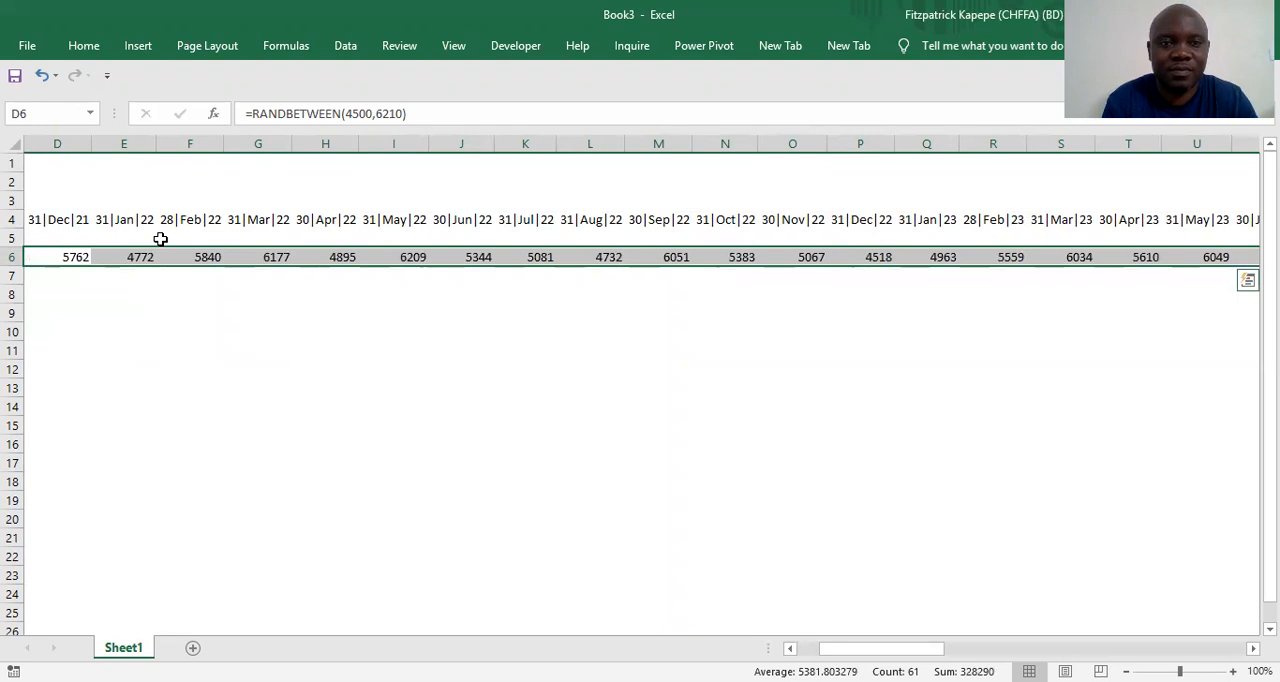
Replace the random-number formulas in D6:BL6 with their values by pasting them in place as values only
key(ctrl+c)
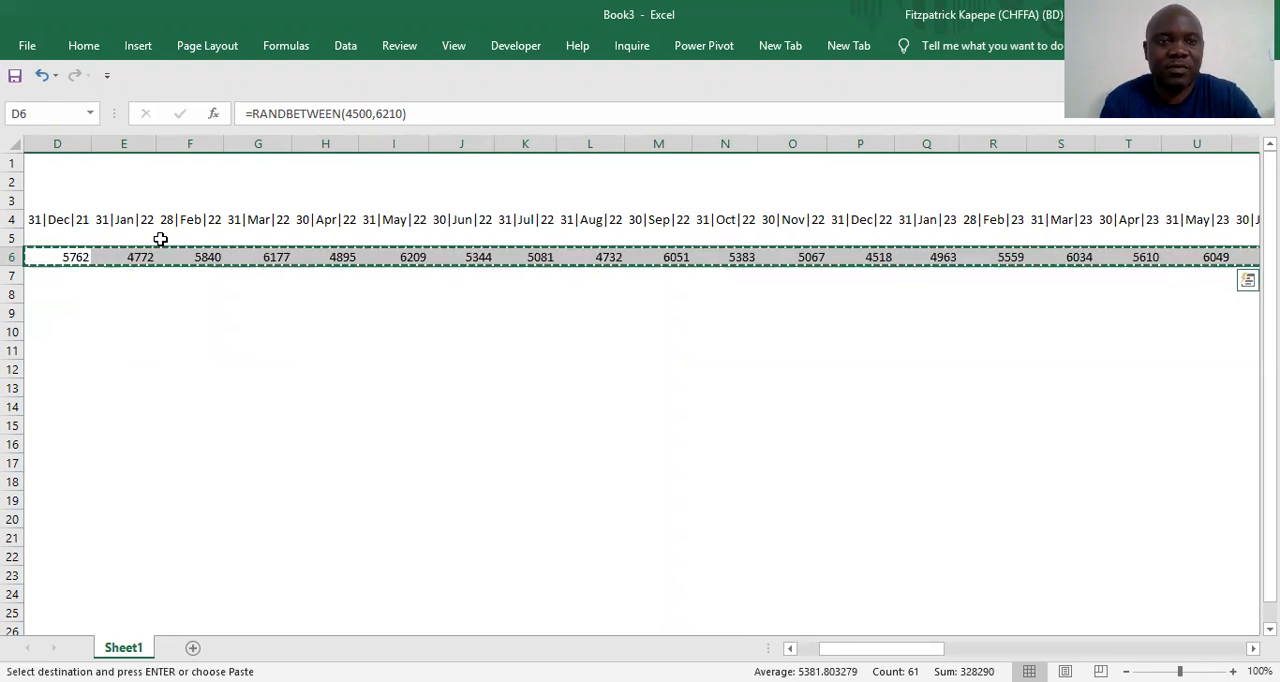
key(ctrl+alt+v)
key(v)
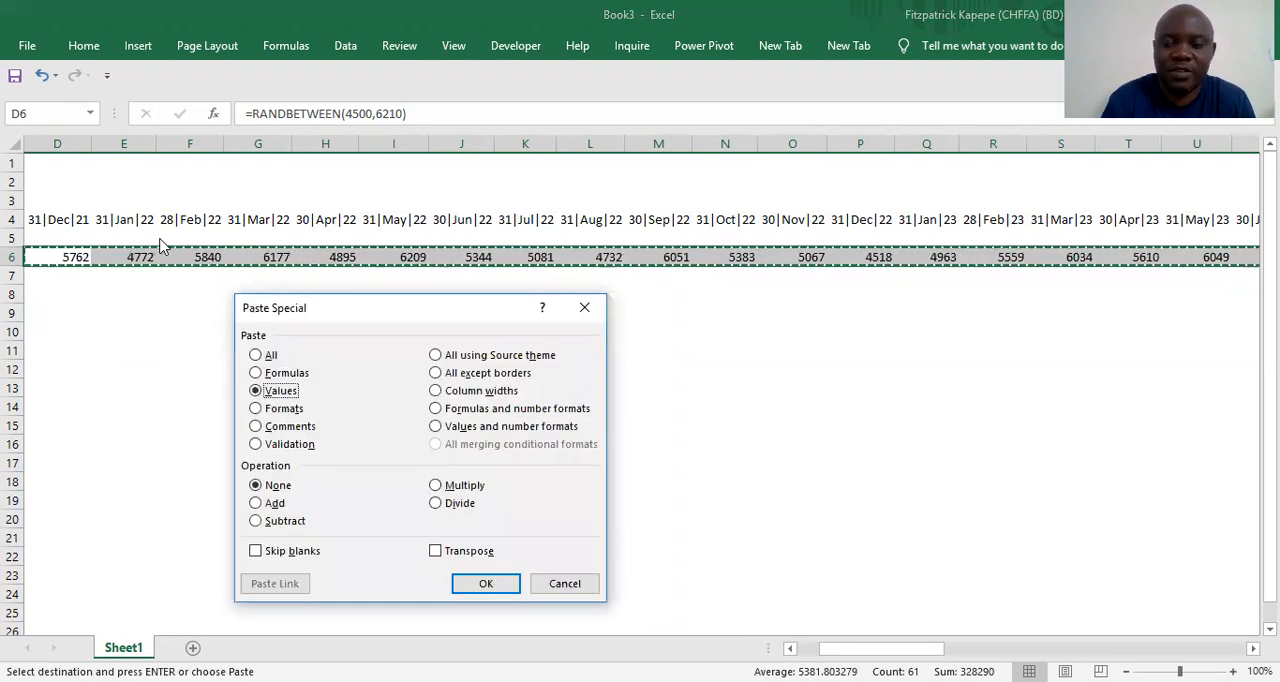
key(Return)
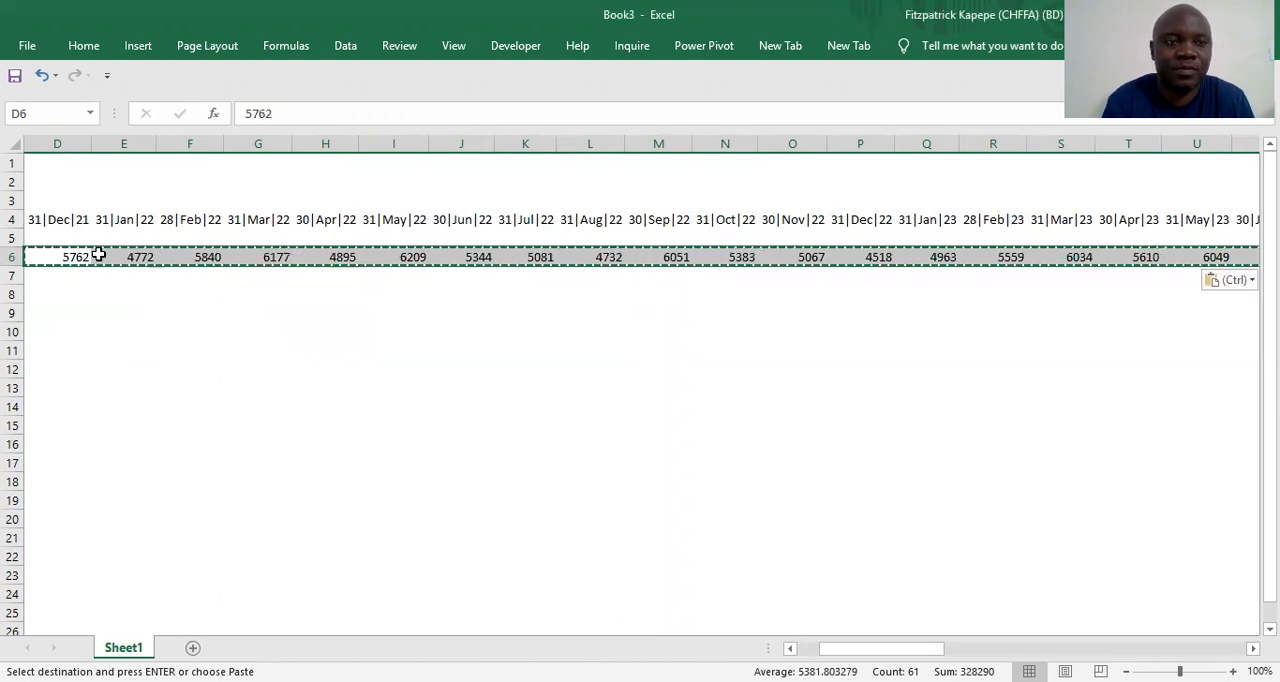
Format the EBITDA figures in D6:BL6 with the comma style and no decimal places
right_click(98, 255)
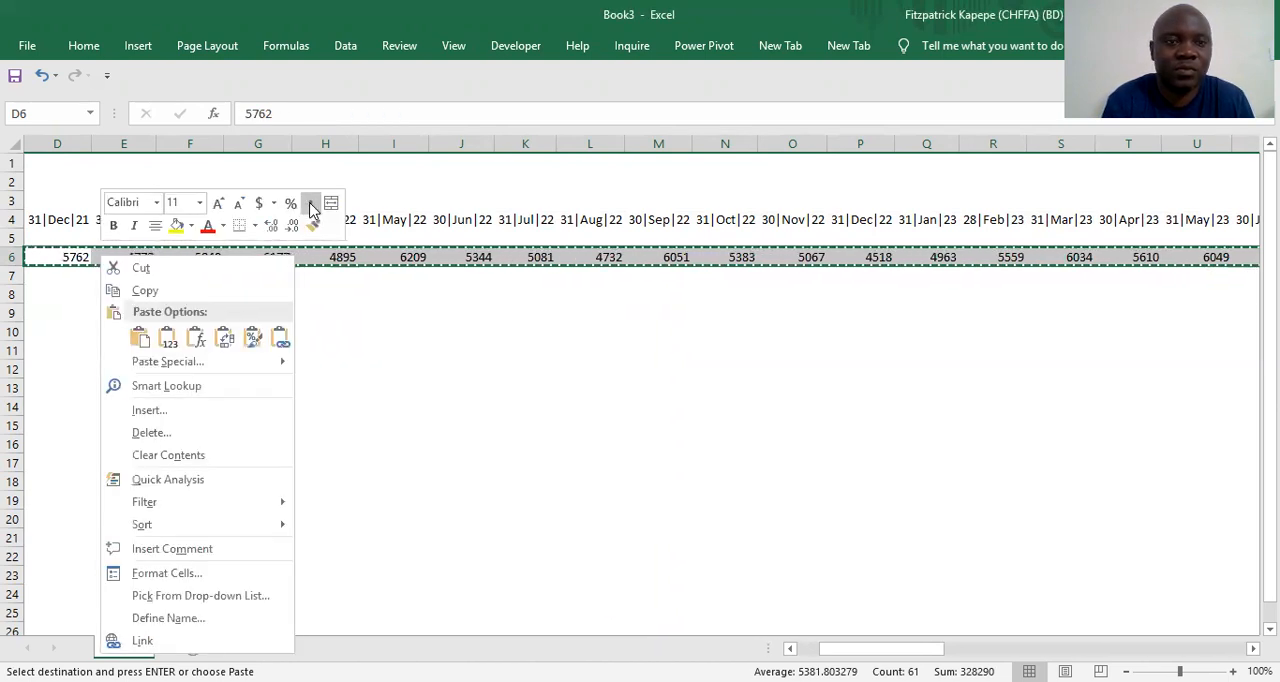
click(310, 203)
click(290, 225)
click(290, 225)
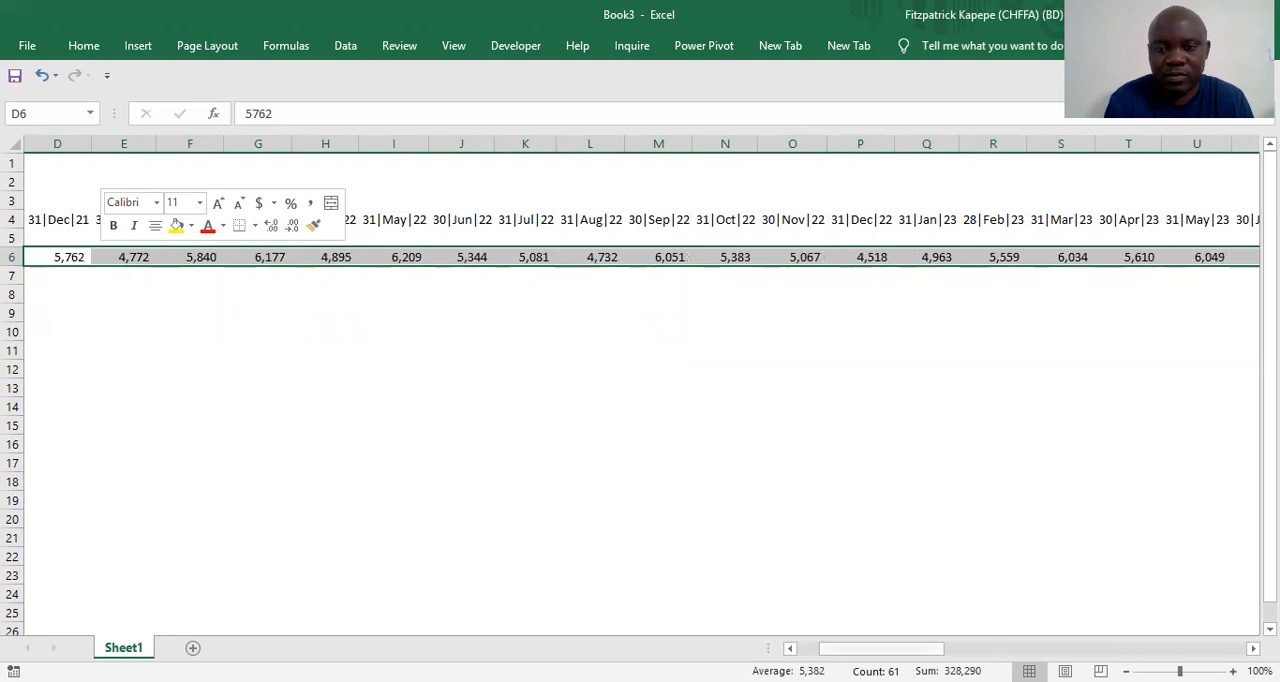
Clear the EBITDA figure in D6 under the December 2021 date, and select cell C7
scroll(171, 274, left, 2)
click(166, 277)
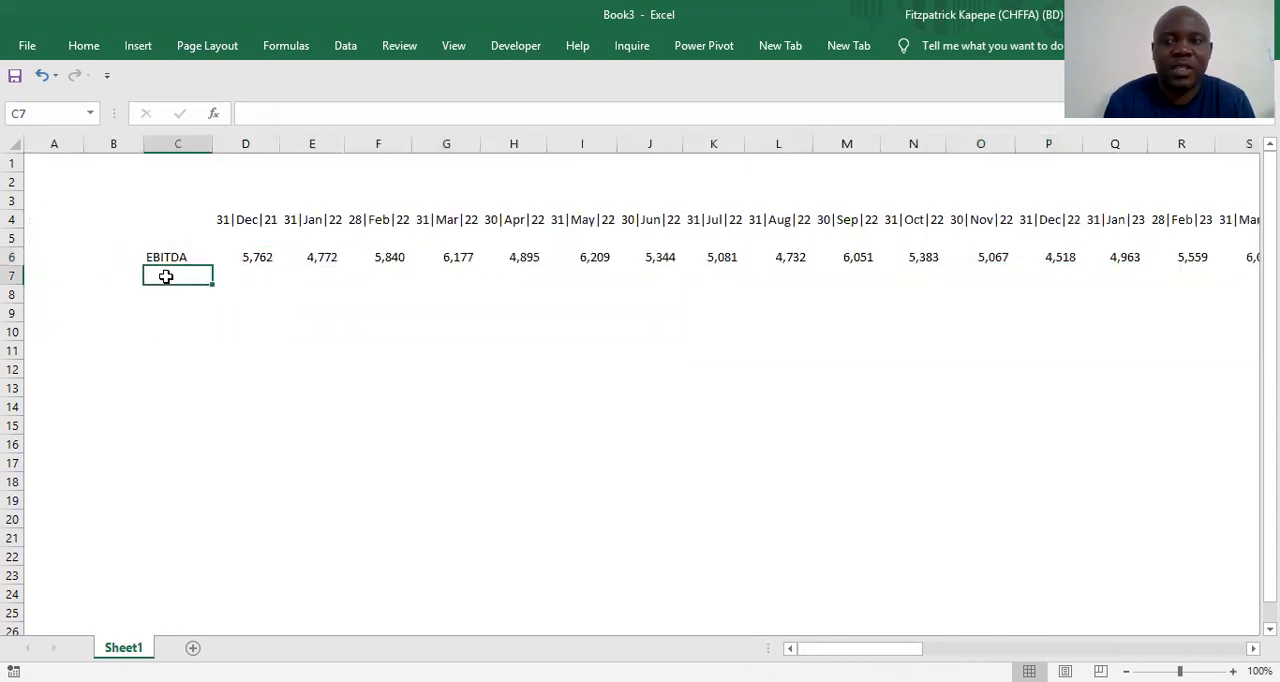
click(251, 250)
key(Delete)
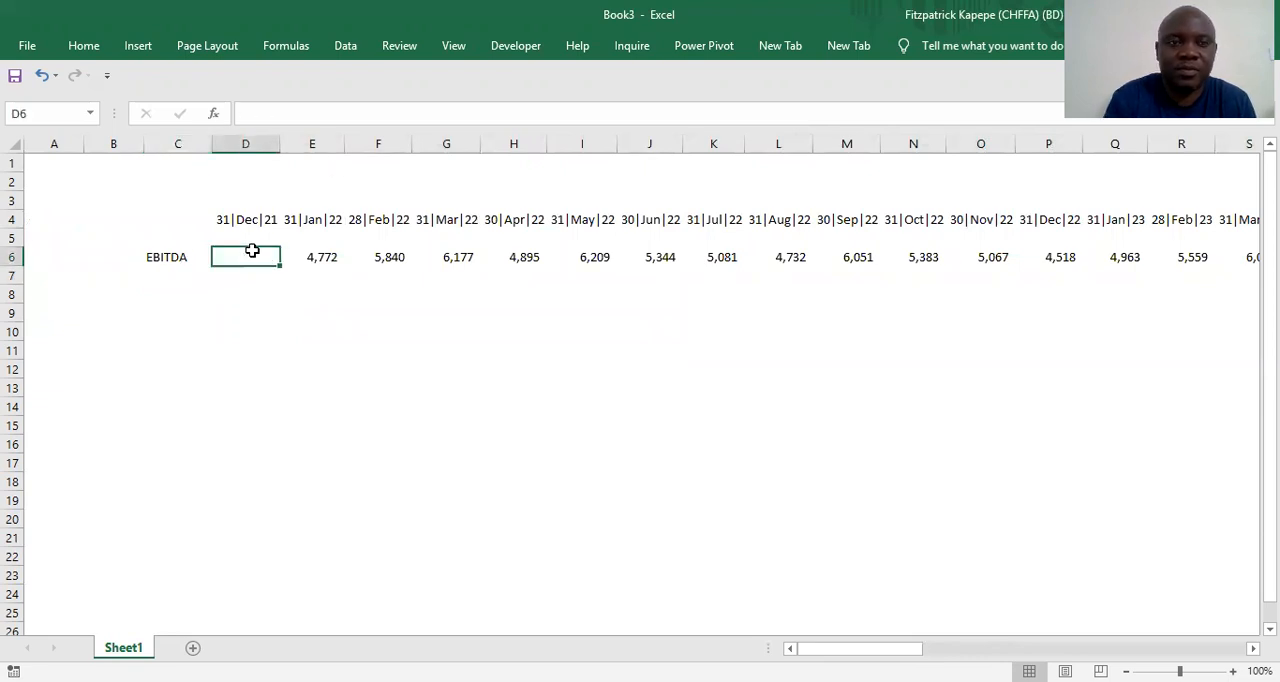
click(164, 269)
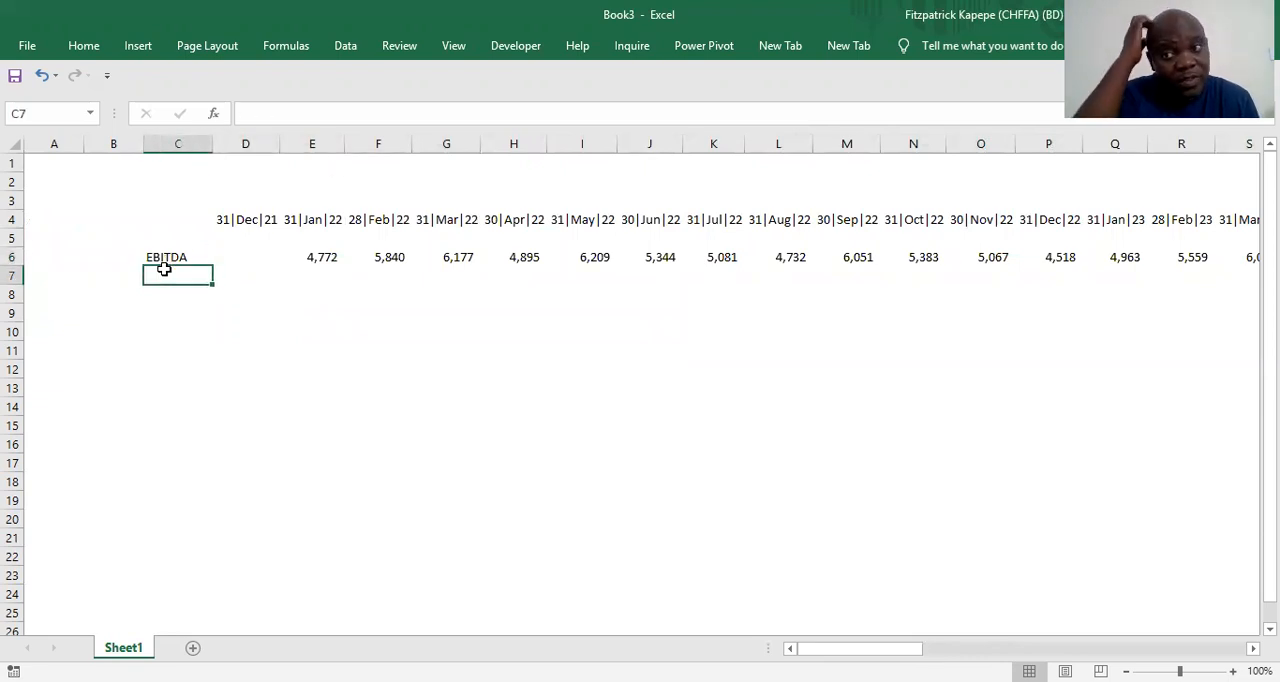
Label cell C7 as Principal and select E7:AN7, covering January 2022 to December 2024 in that row
text(Pri)
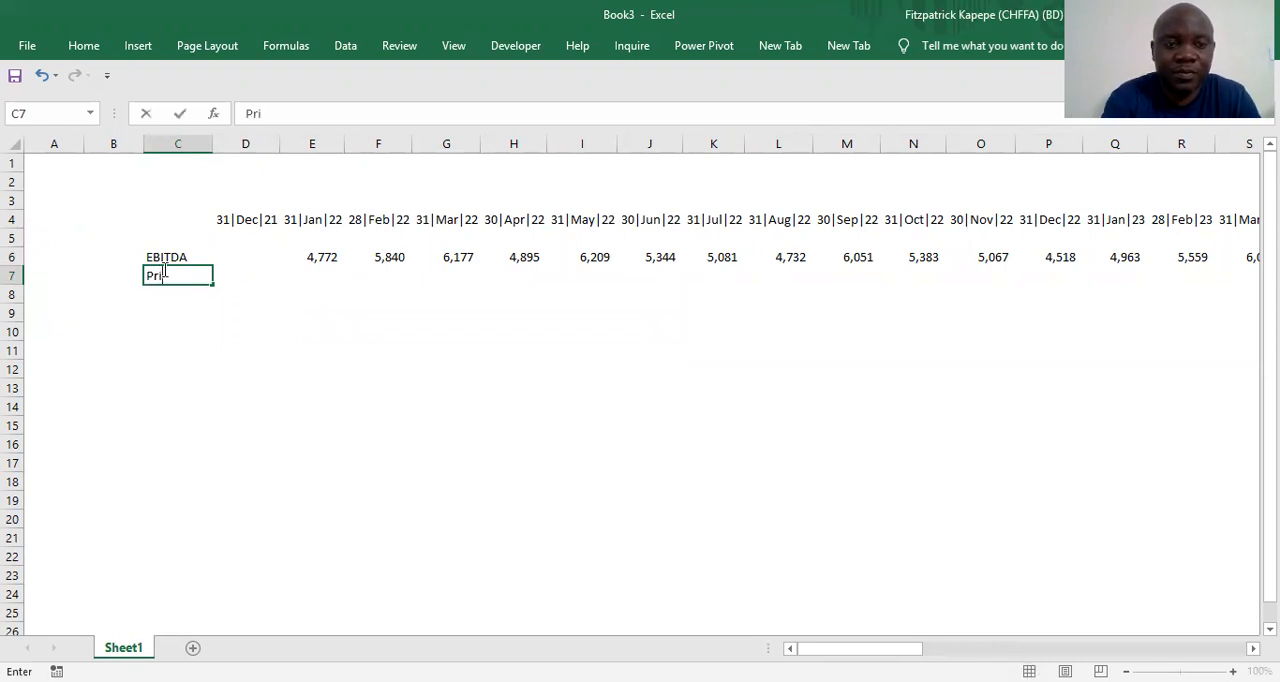
text(ncipal)
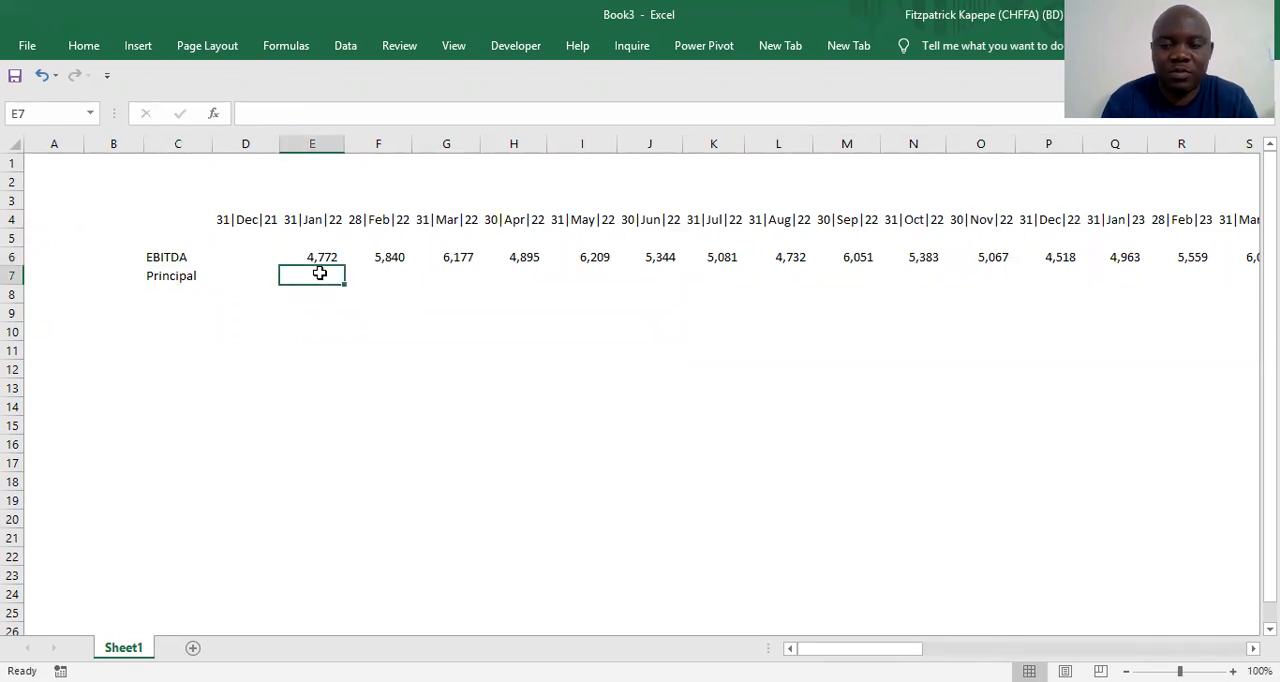
key(shift+Right)
key(shift+Right)
key(shift+Right)
key(shift+Right)
key(shift+Right)
key(shift+Right)
key(shift+Right)
key(shift+Right)
key(shift+Right)
key(shift+Right)
key(shift+Right)
key(shift+Right)
key(shift+Right)
key(shift+Right)
key(shift+Right)
key(shift+Right)
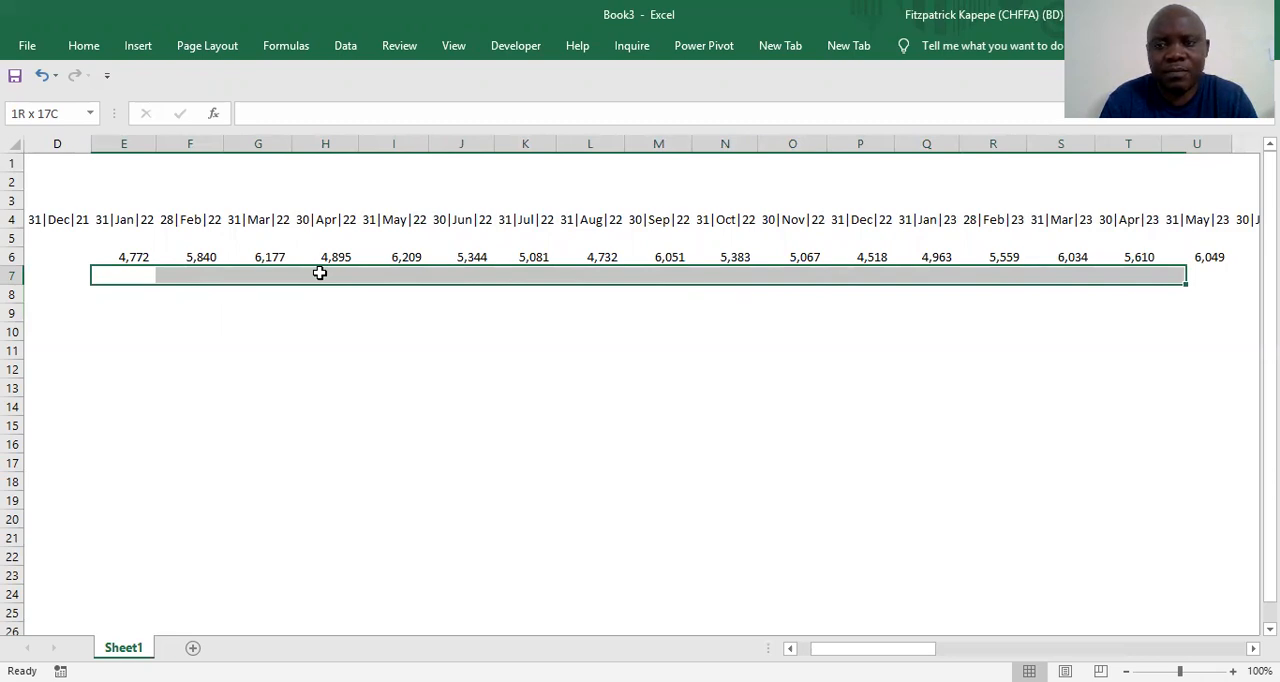
drag(319, 272, 319, 272)
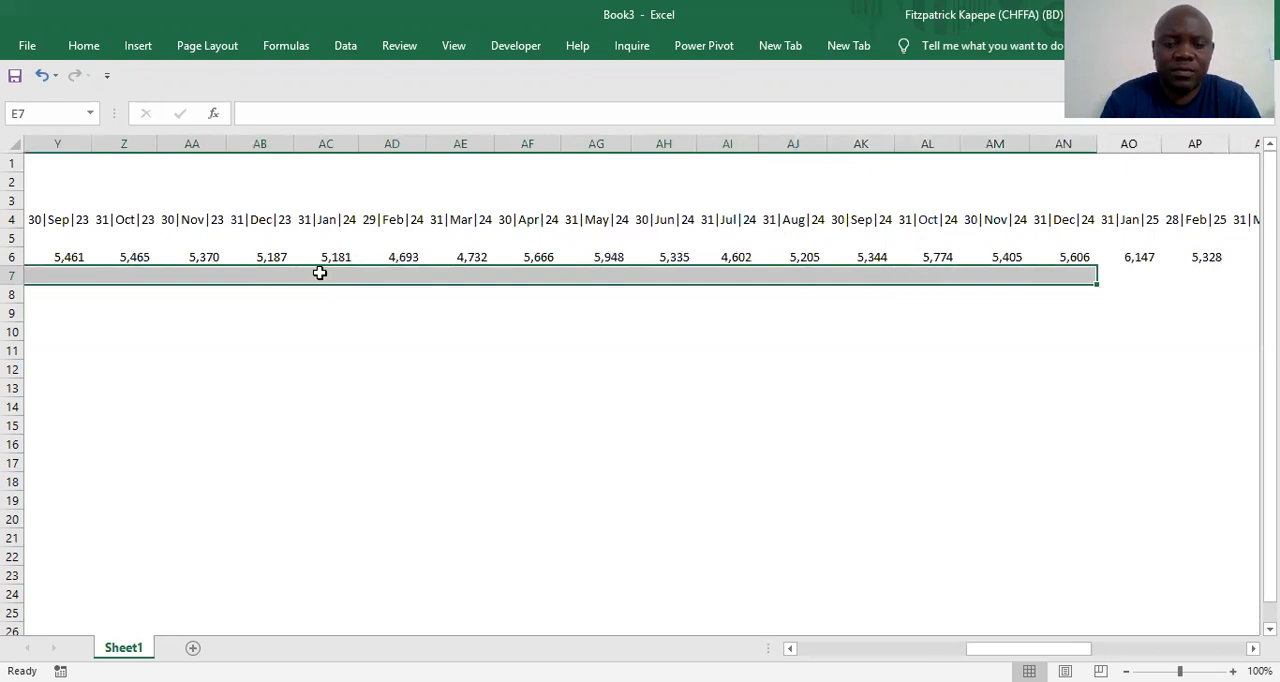
text(=ra)
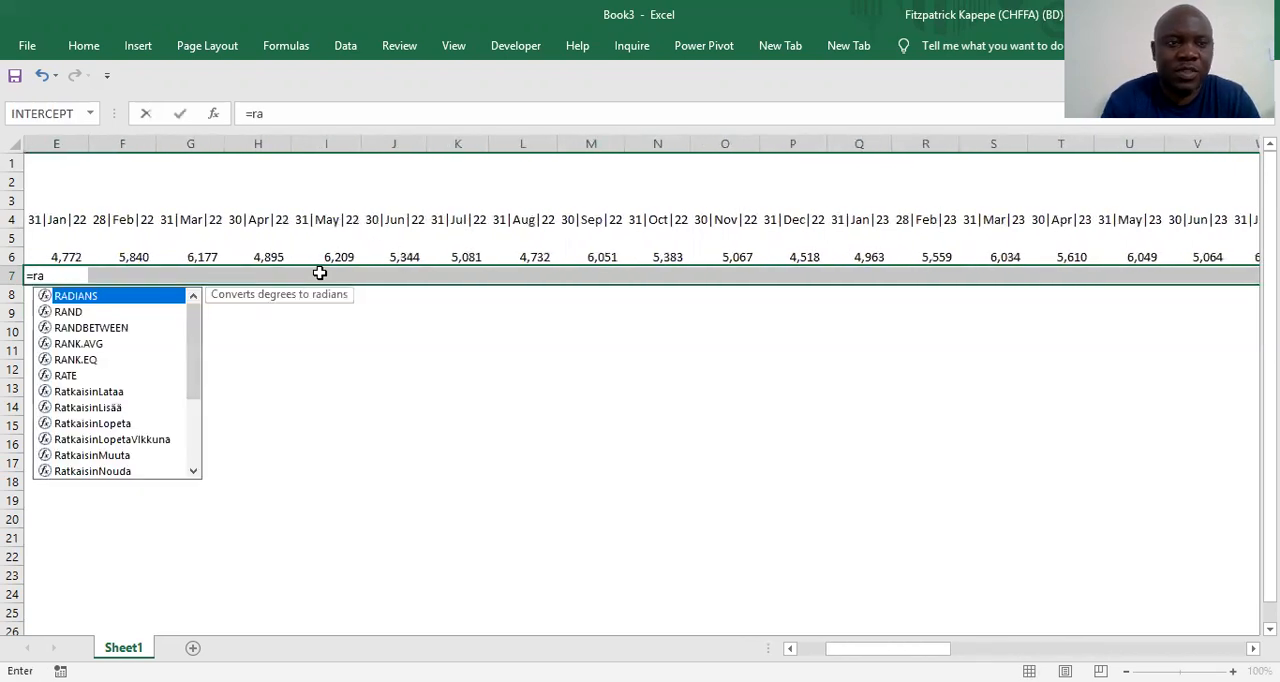
text(n)
click(112, 313)
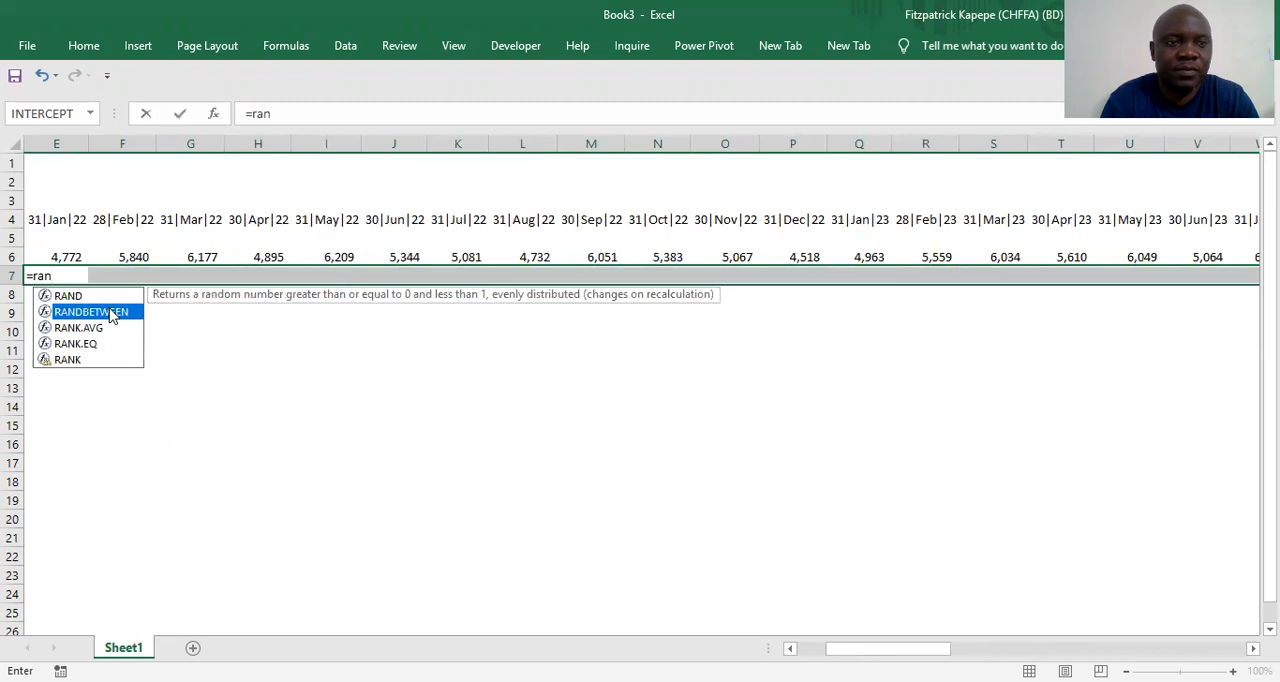
key(Tab)
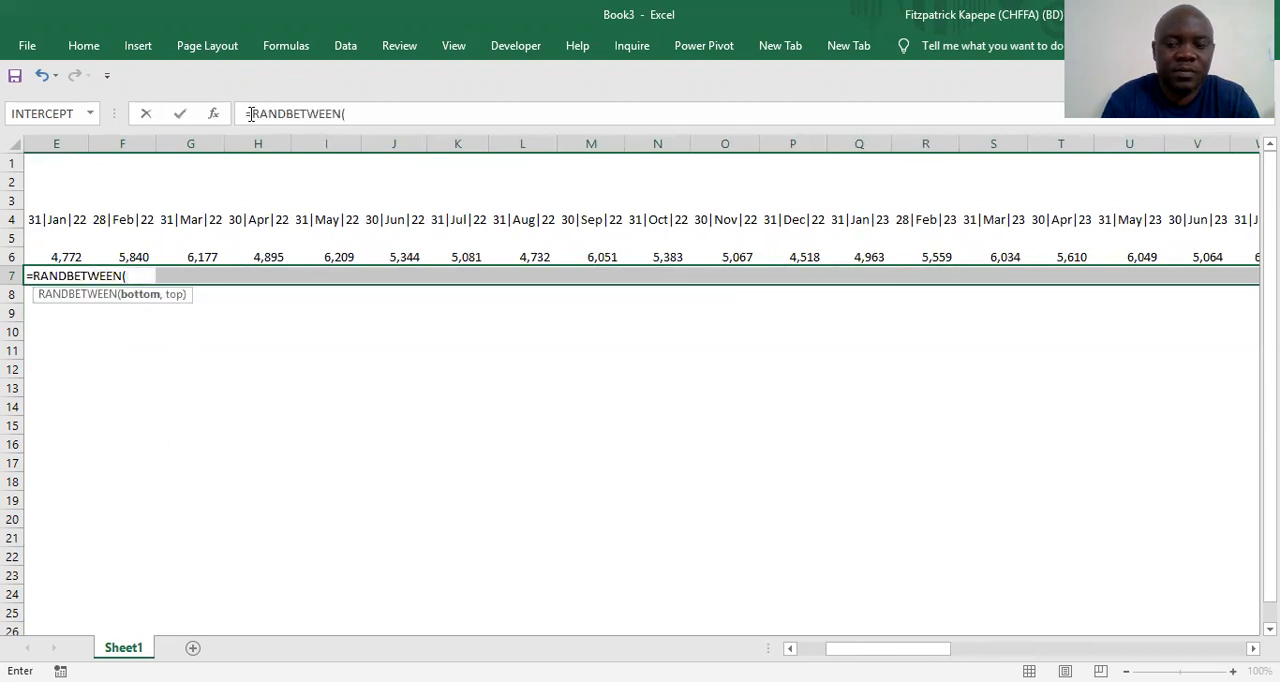
click(250, 113)
text(-)
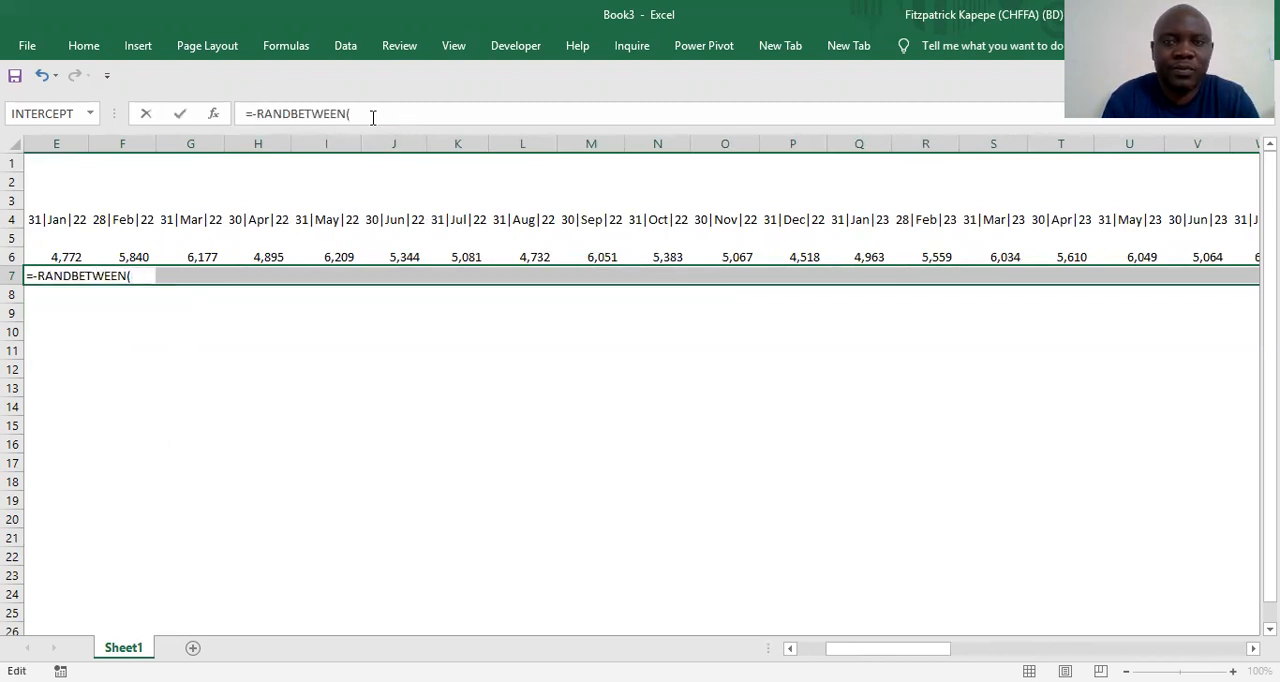
click(372, 117)
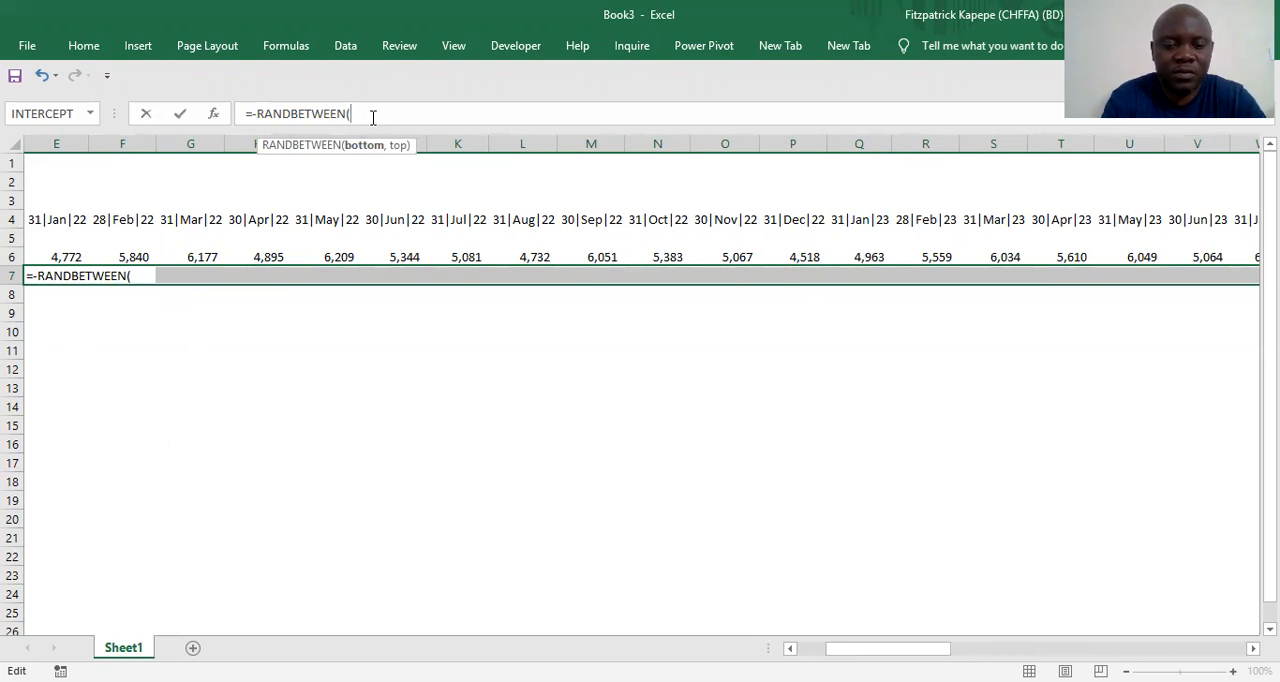
text(6)
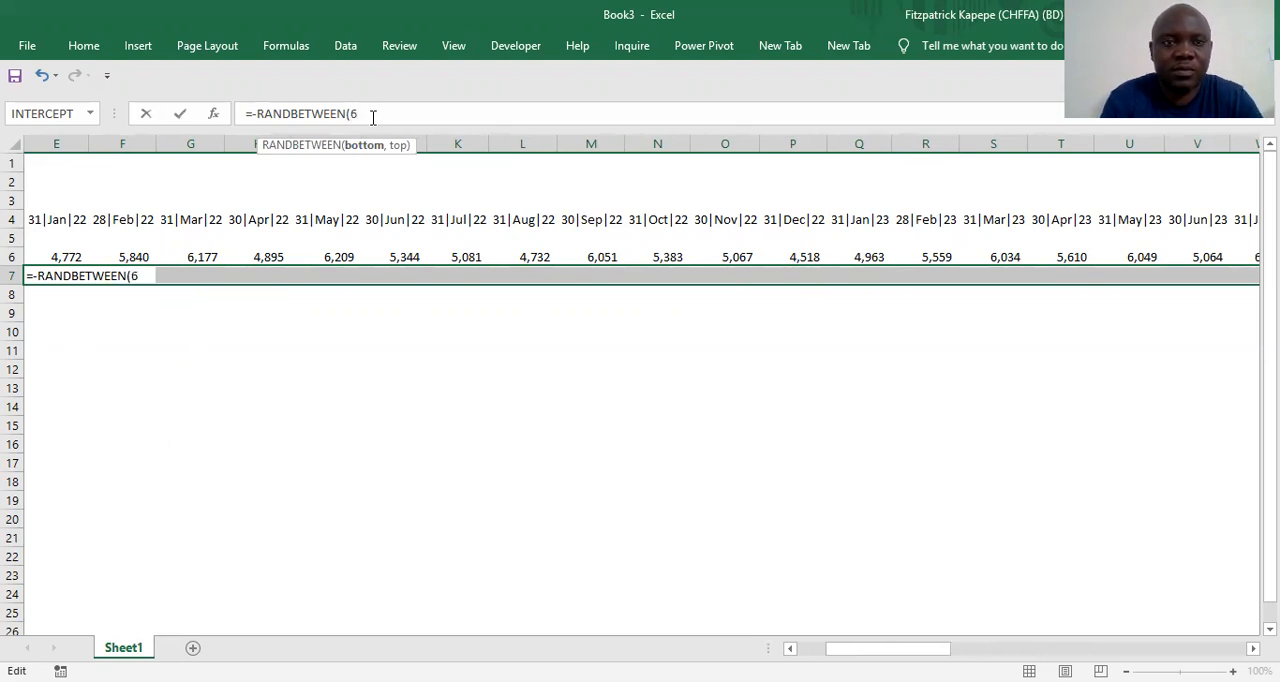
text(00)
key(BackSpace)
key(BackSpace)
key(BackSpace)
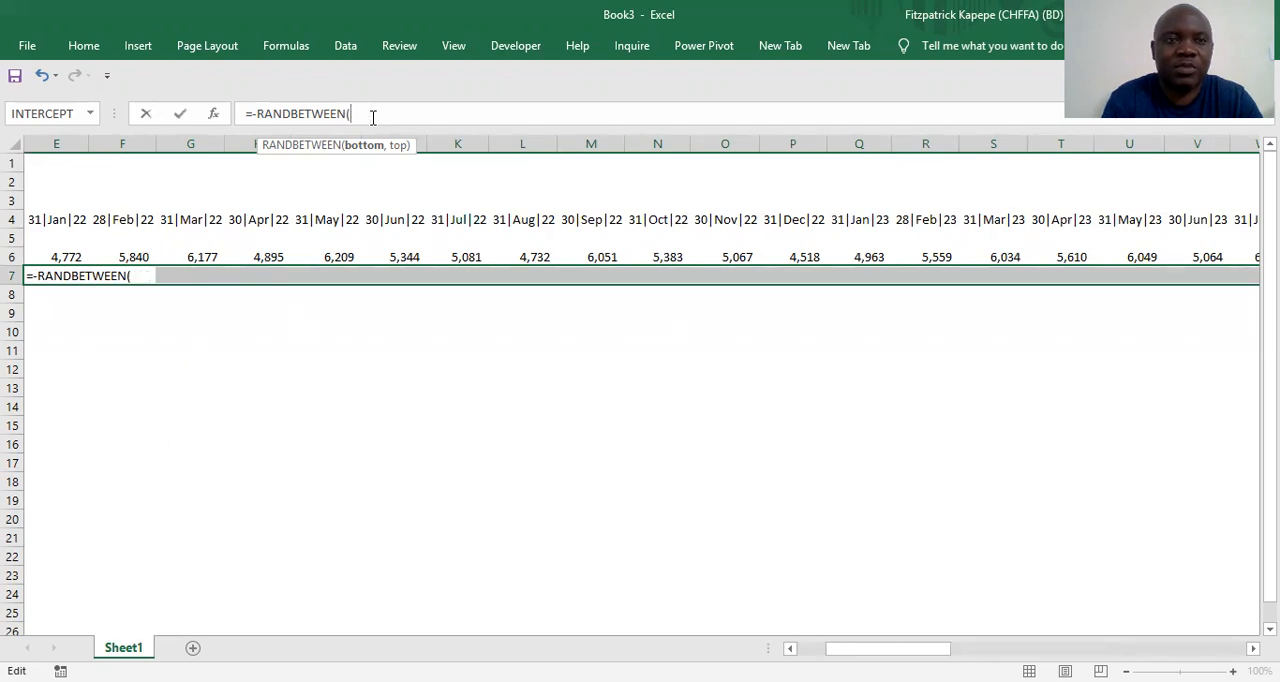
key(BackSpace)
key(BackSpace)
key(BackSpace)
key(BackSpace)
key(BackSpace)
key(BackSpace)
key(BackSpace)
key(BackSpace)
key(BackSpace)
key(BackSpace)
key(BackSpace)
key(BackSpace)
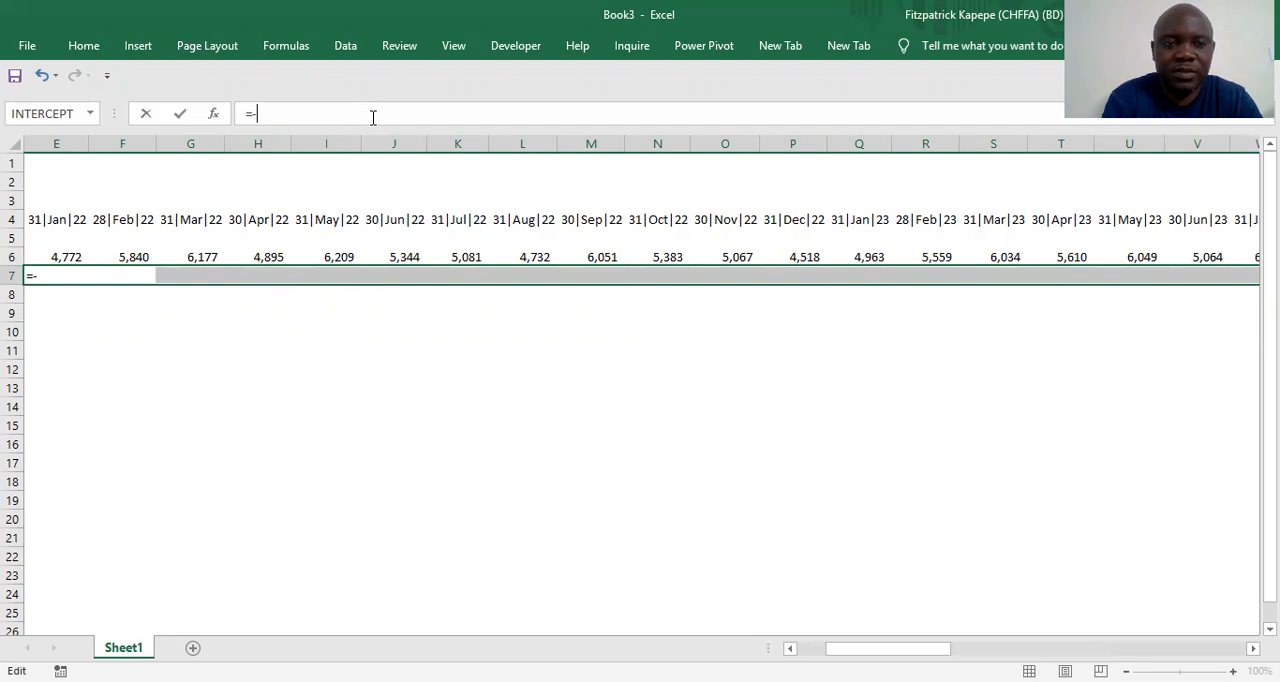
Fill the principal cells E7:AN7 with =-800 in one entry and format them in comma style without decimal places
text(800)
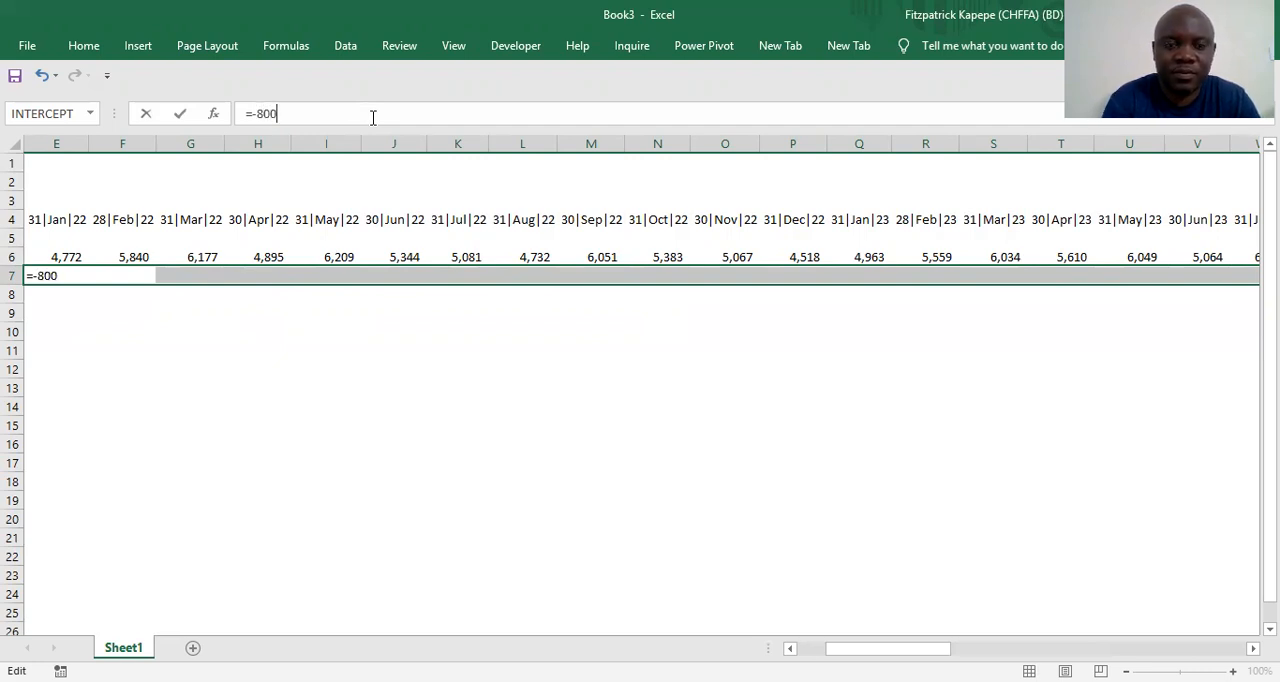
key(ctrl+Return)
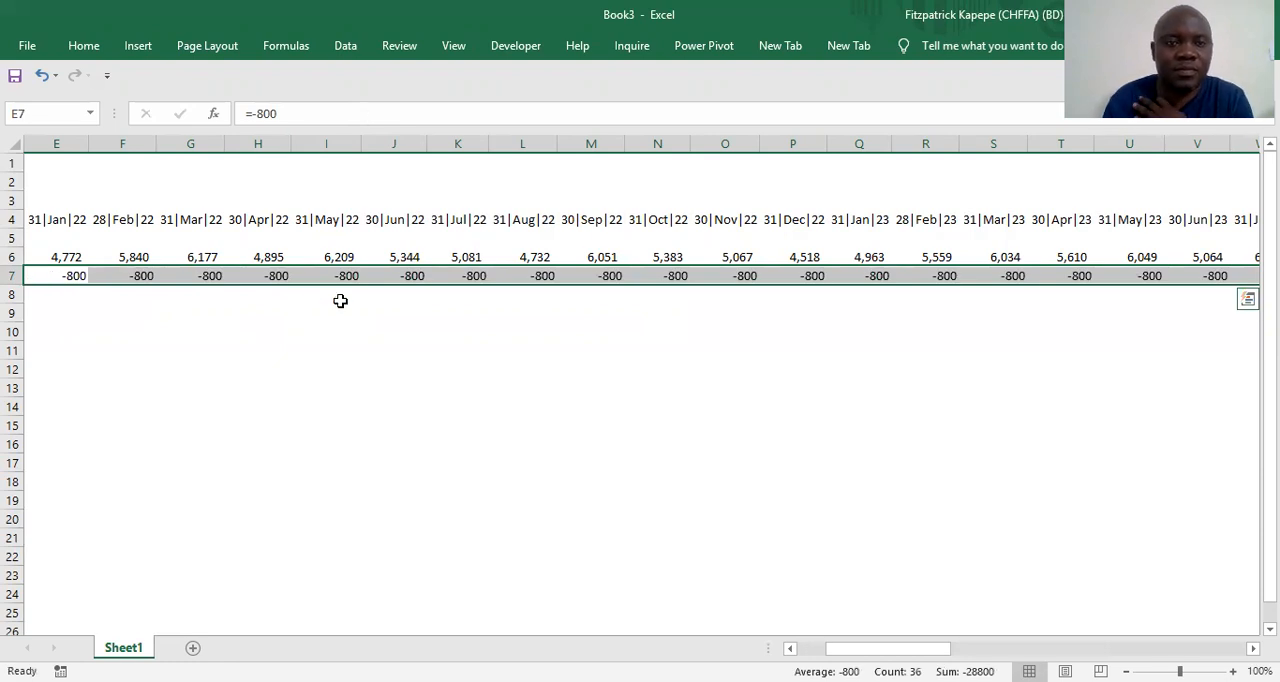
right_click(290, 279)
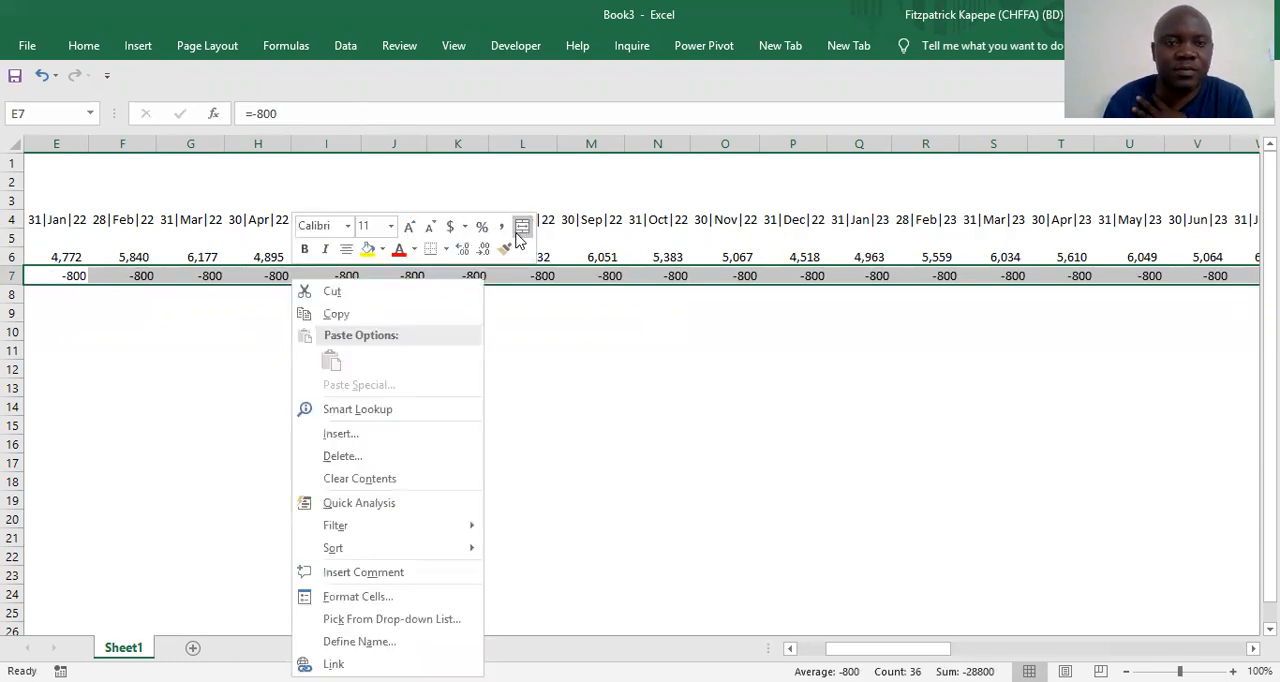
click(501, 226)
click(483, 248)
click(483, 248)
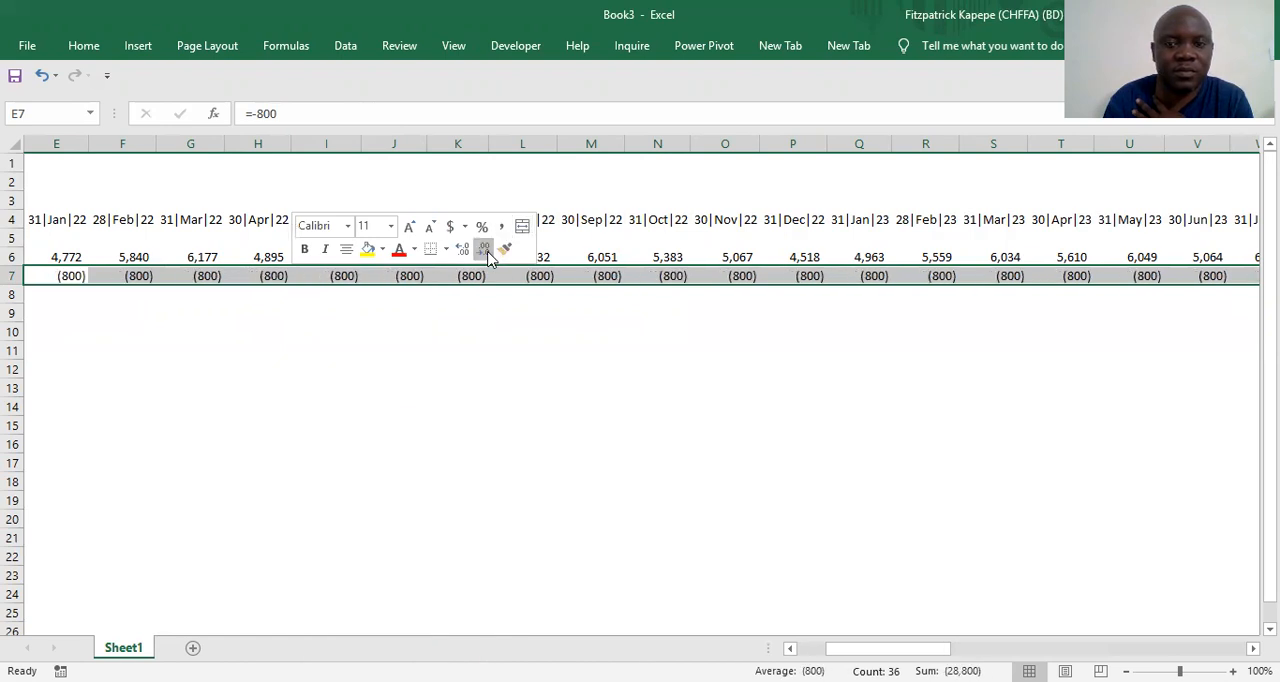
Enter the row label Interest in cell C8 below Principal
drag(887, 648, 858, 648)
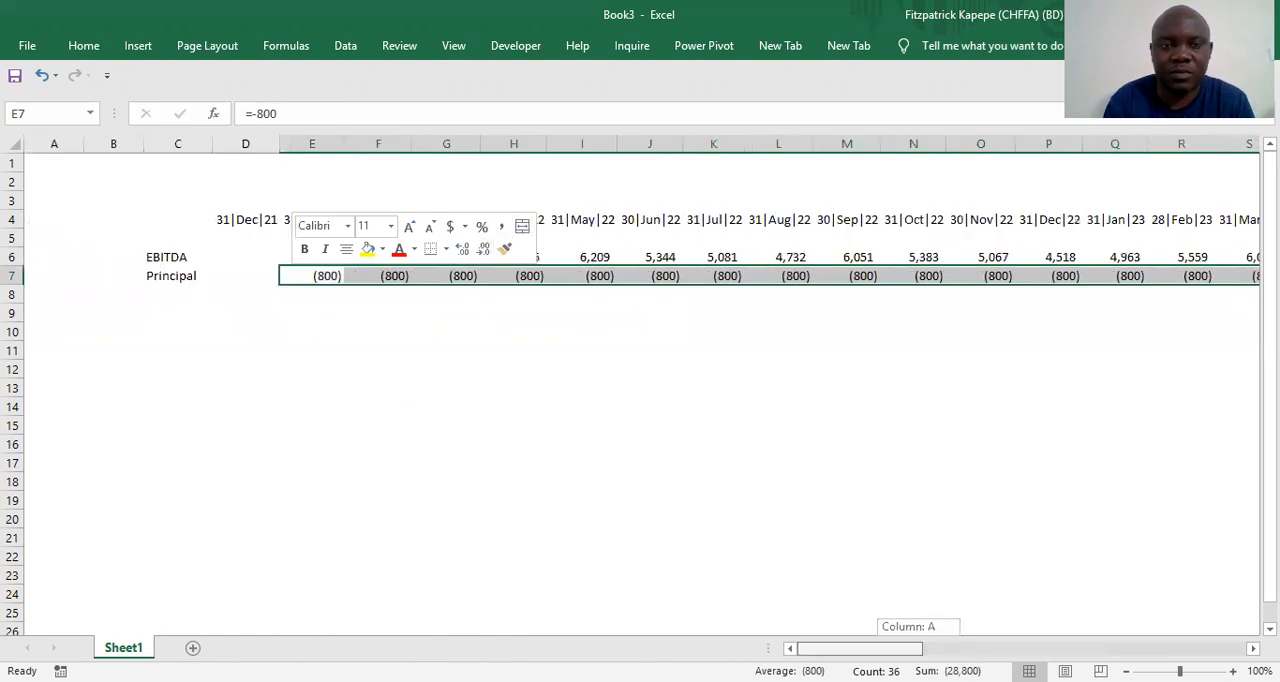
click(166, 291)
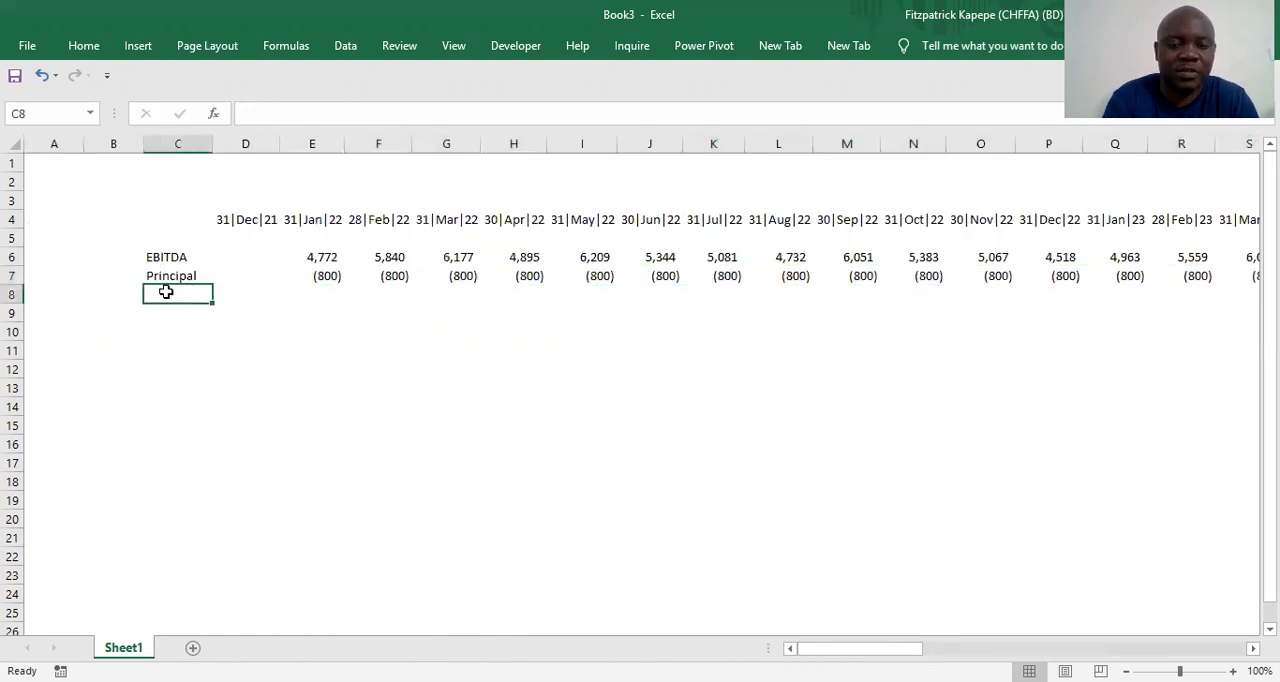
text(Princ)
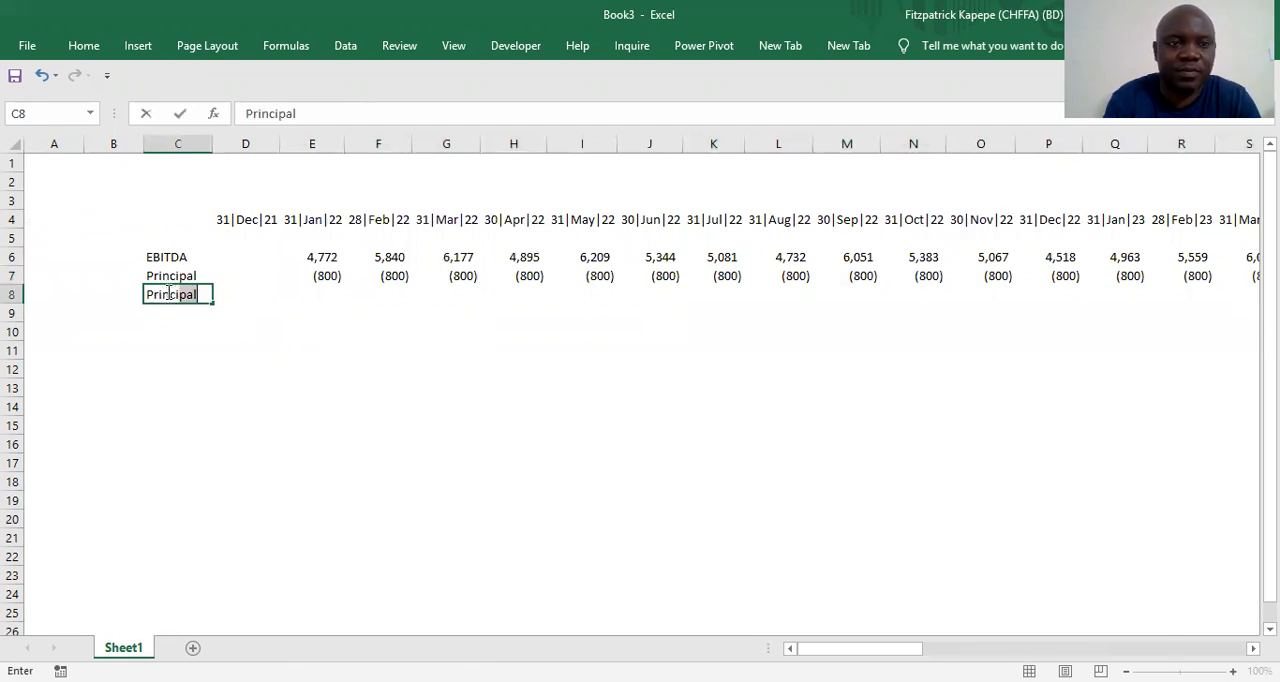
key(BackSpace)
key(BackSpace)
key(BackSpace)
key(BackSpace)
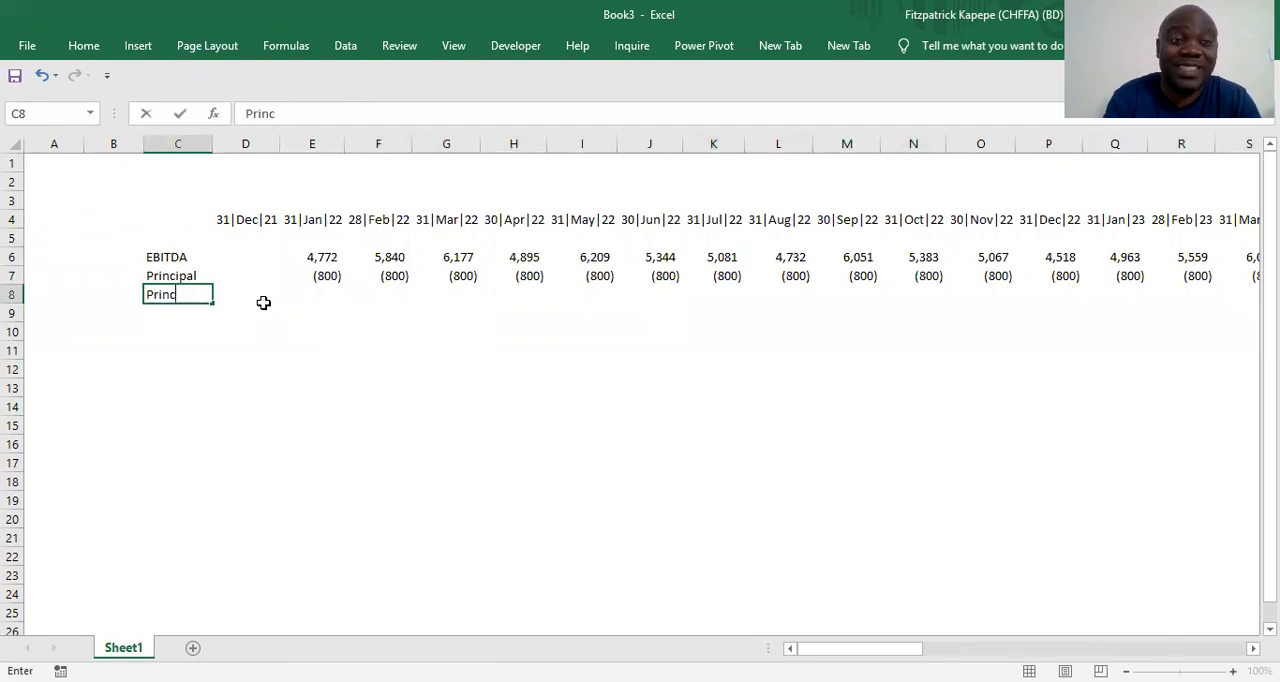
key(BackSpace)
key(BackSpace)
text(Interest)
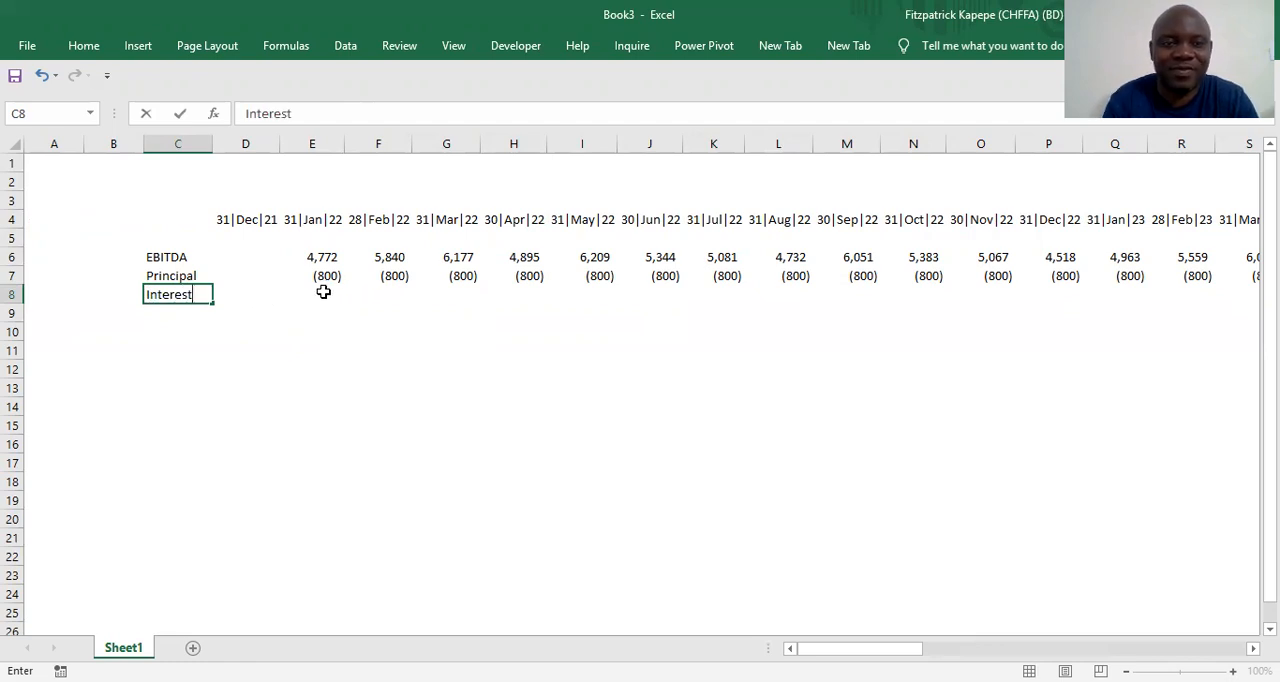
Fill the interest cells E8:AN8, January 2022 to December 2024, with =-550 in one entry
click(323, 291)
key(shift+Right)
key(shift+Right)
key(shift+Right)
key(shift+Right)
key(shift+Right)
key(shift+Right)
key(shift+Right)
key(shift+Right)
key(shift+Right)
key(shift+Right)
key(shift+Right)
key(shift+Right)
key(shift+Right)
key(shift+Right)
key(shift+Right)
key(shift+Right)
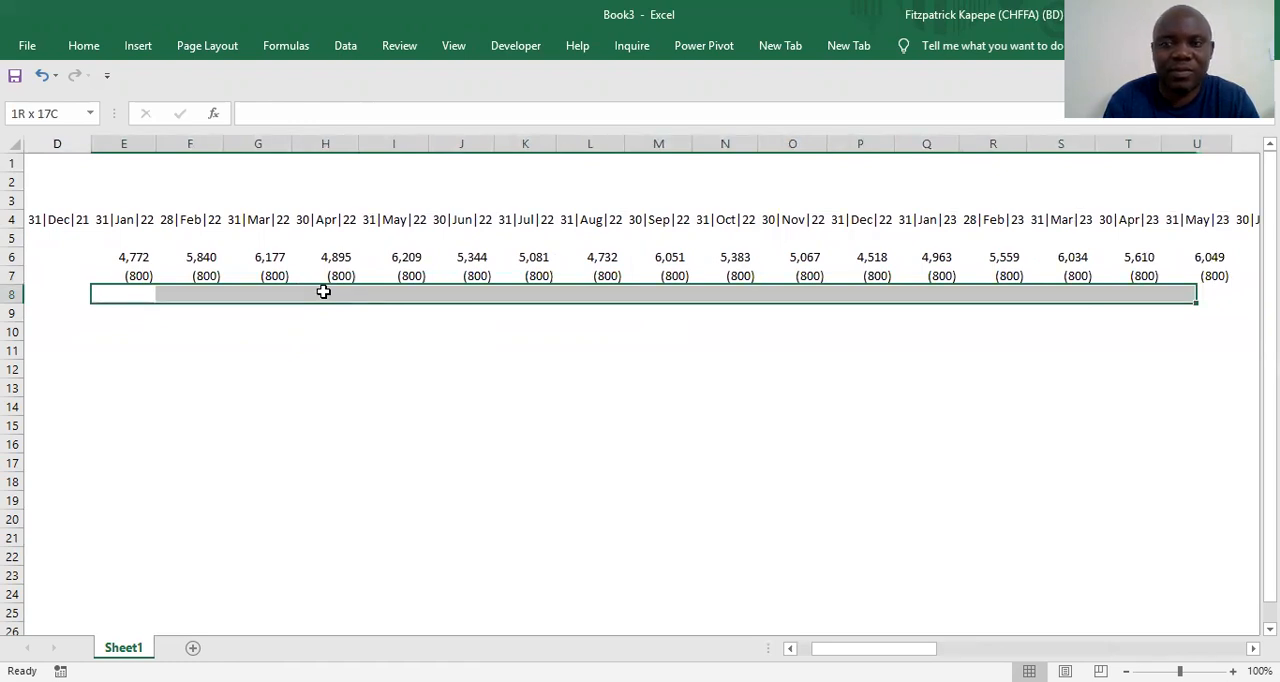
key(shift+Right)
key(shift+Right)
key(shift+Right)
key(shift+Right)
key(shift+Right)
key(shift+Right)
key(shift+Right)
key(shift+Right)
key(shift+Right)
key(shift+Right)
key(shift+Right)
key(shift+Right)
key(shift+Right)
key(shift+Right)
key(shift+Right)
key(shift+Right)
key(shift+Right)
key(shift+Right)
key(shift+Right)
text(=r)
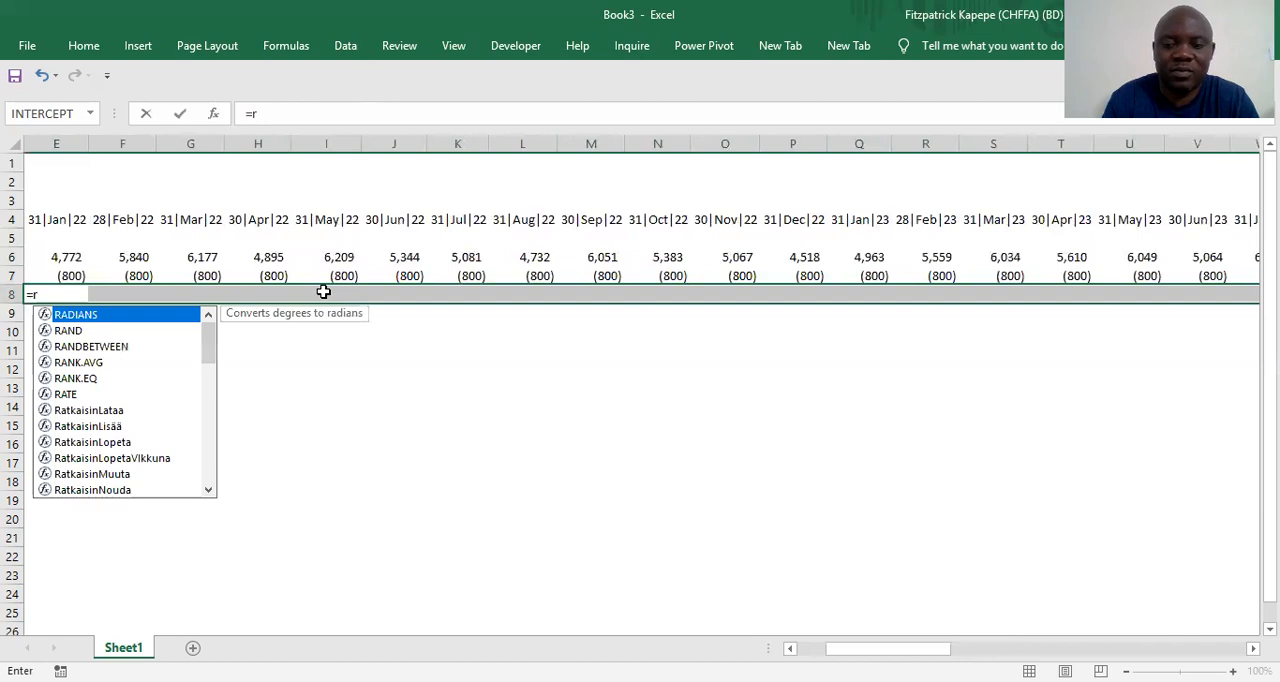
key(BackSpace)
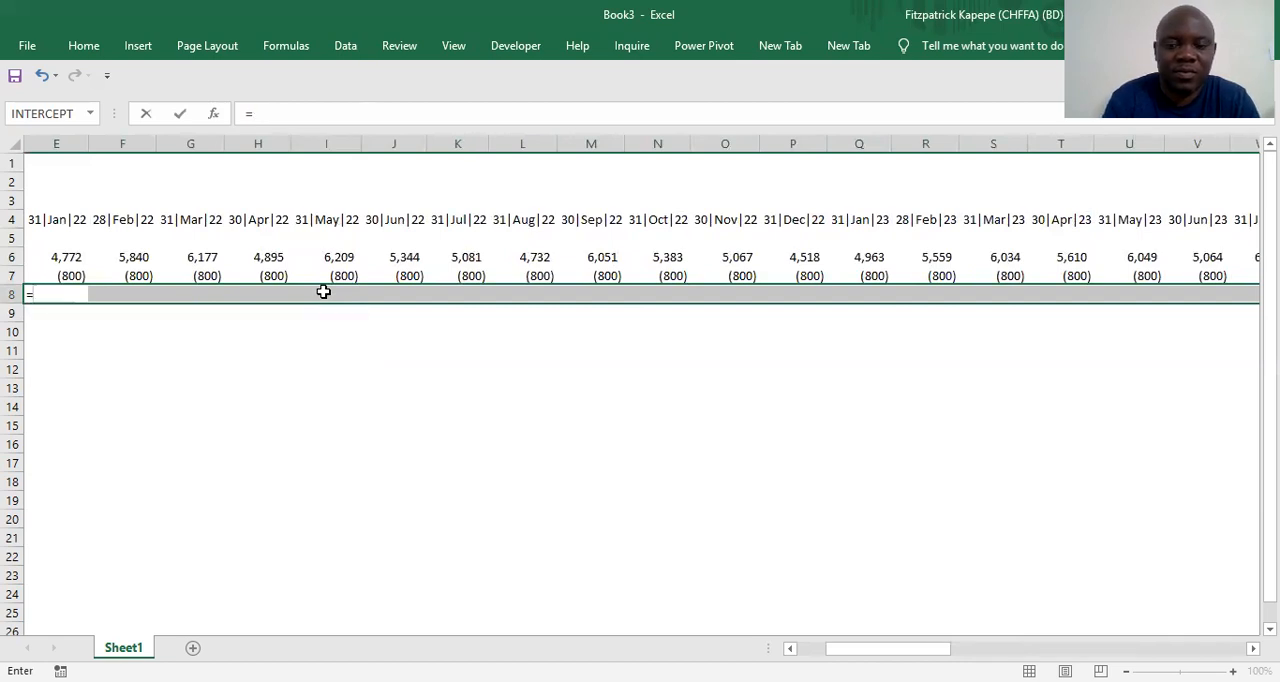
text(-)
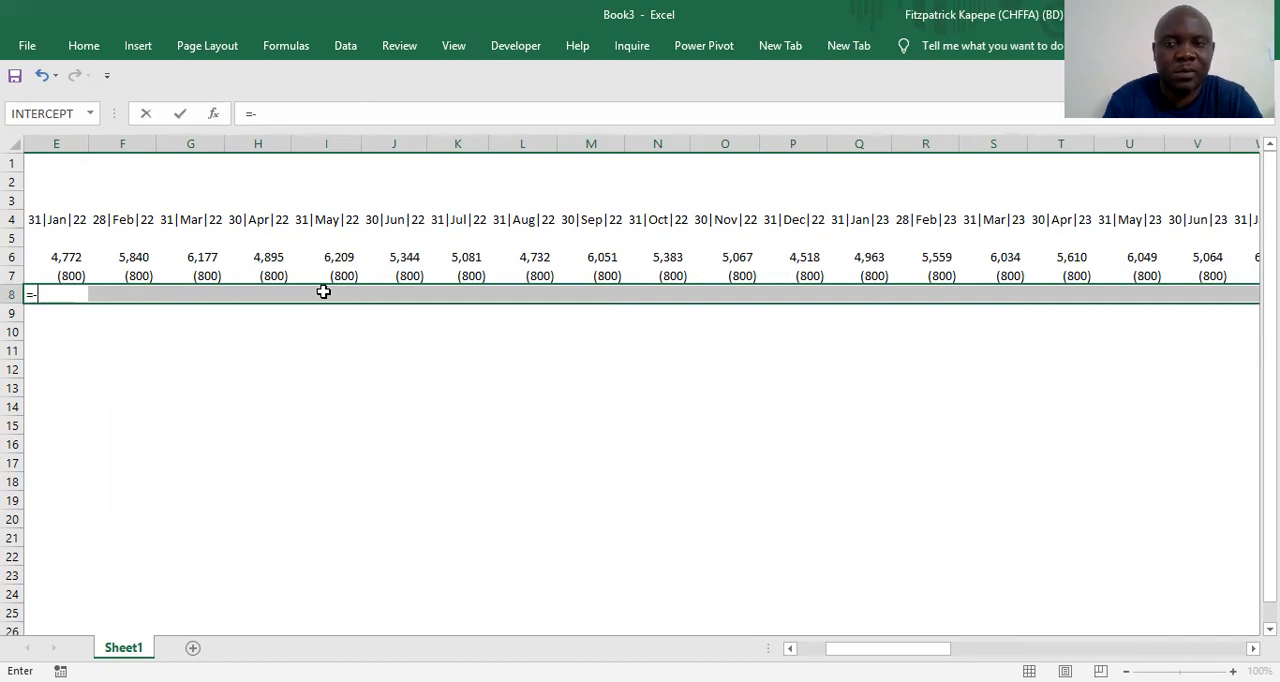
text(550)
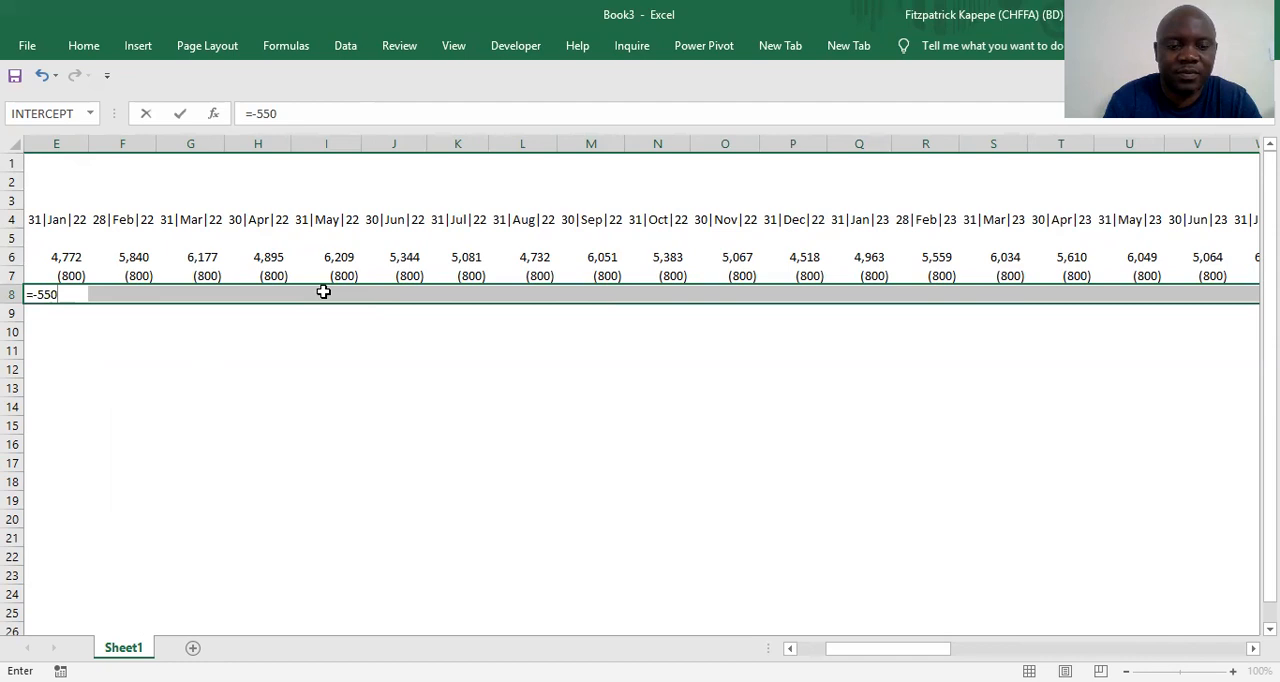
key(ctrl+Return)
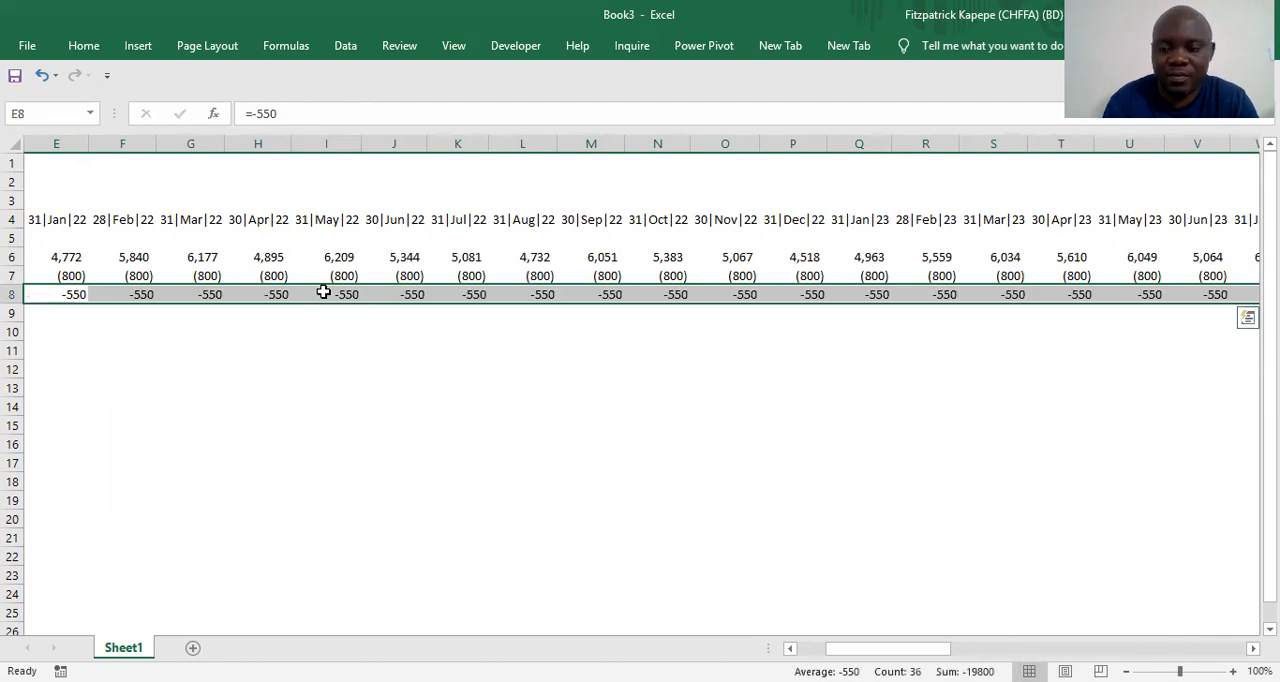
Format the whole Interest row 8 in comma style with no decimal places
scroll(323, 292, left, 3)
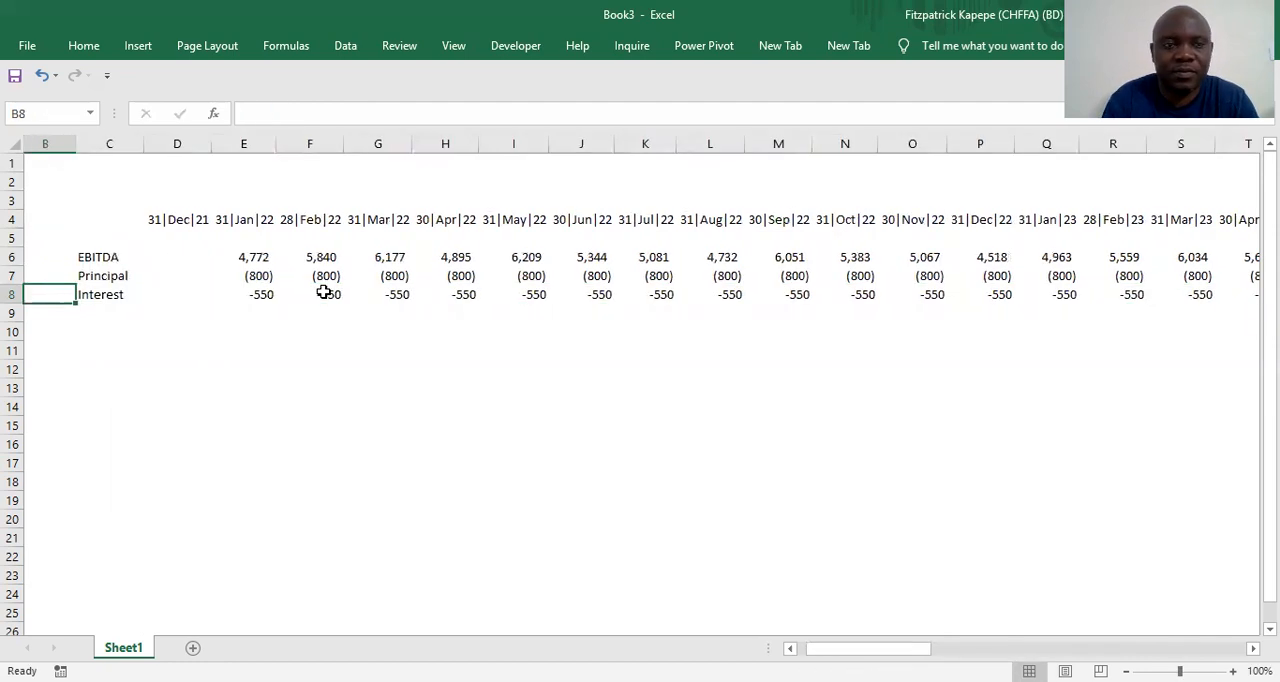
click(14, 295)
right_click(14, 295)
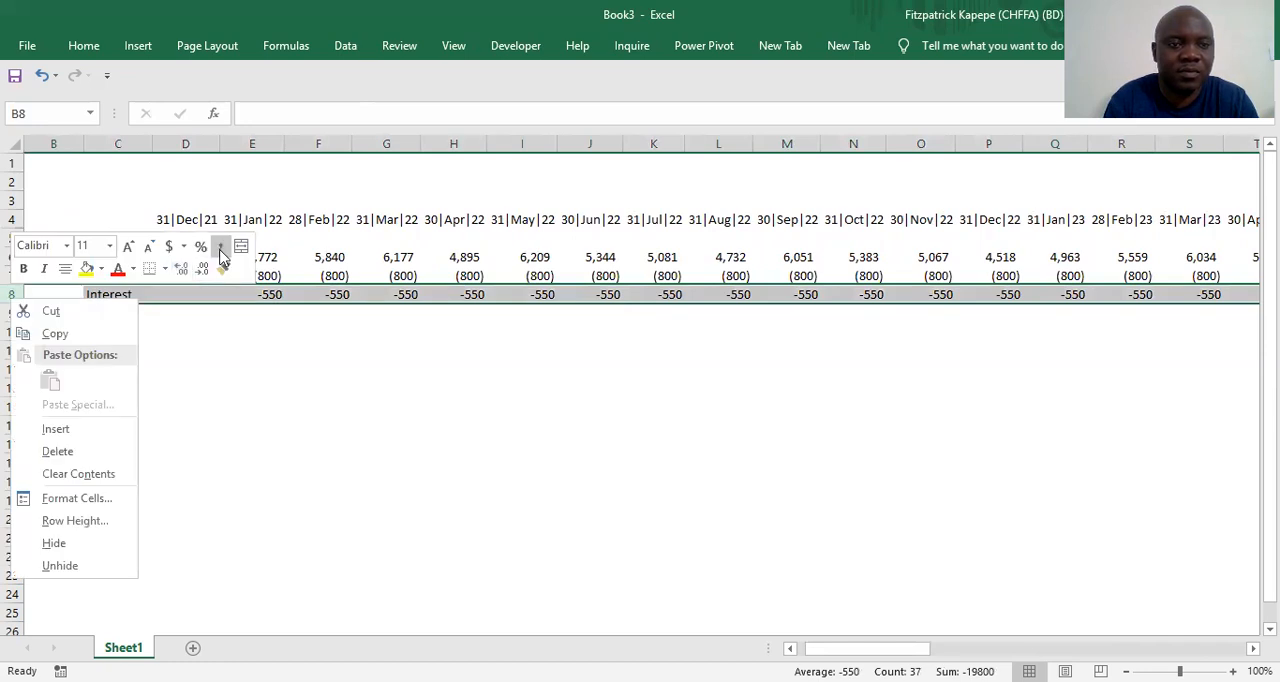
click(220, 247)
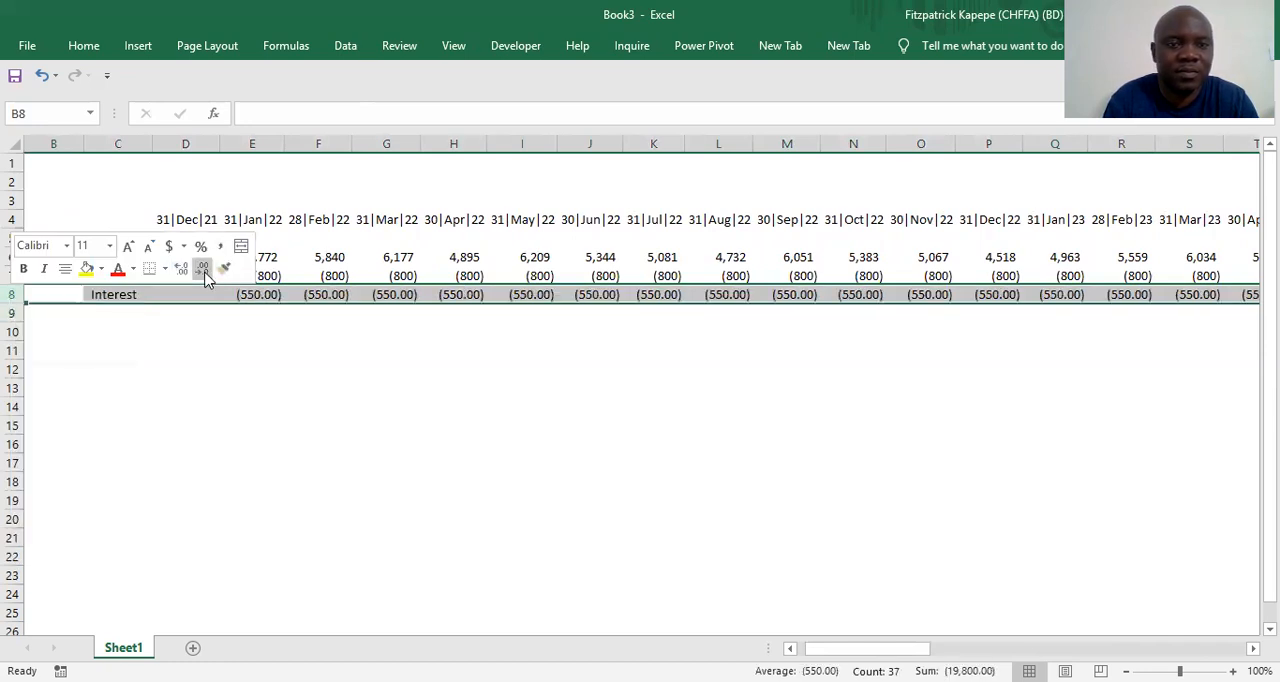
click(203, 268)
click(203, 268)
Enter the row label Equity Investment in cell C9 below Interest
click(95, 318)
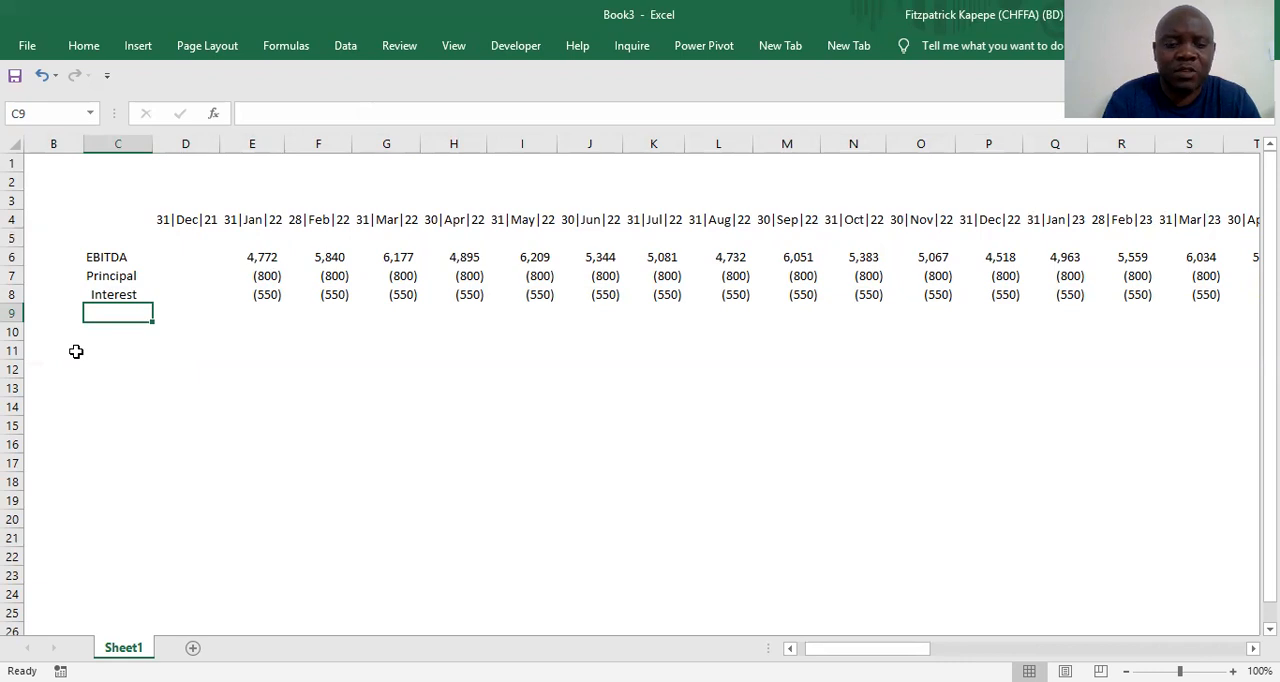
text(Equit)
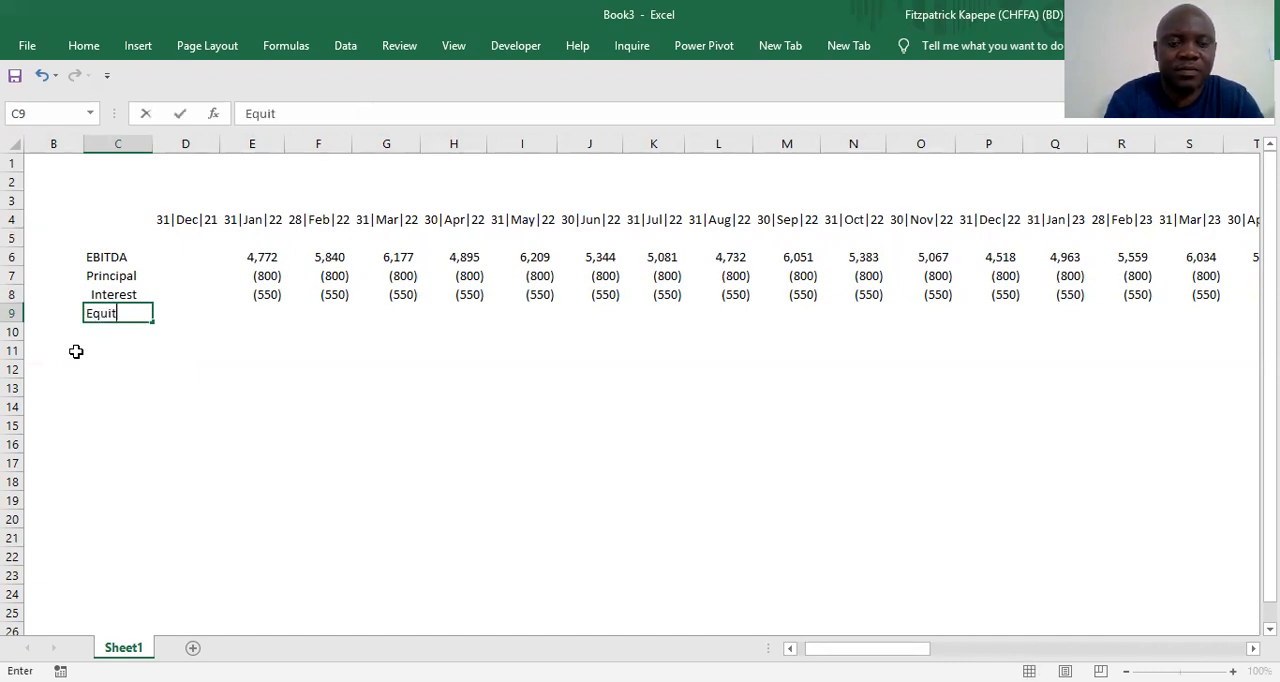
text(y )
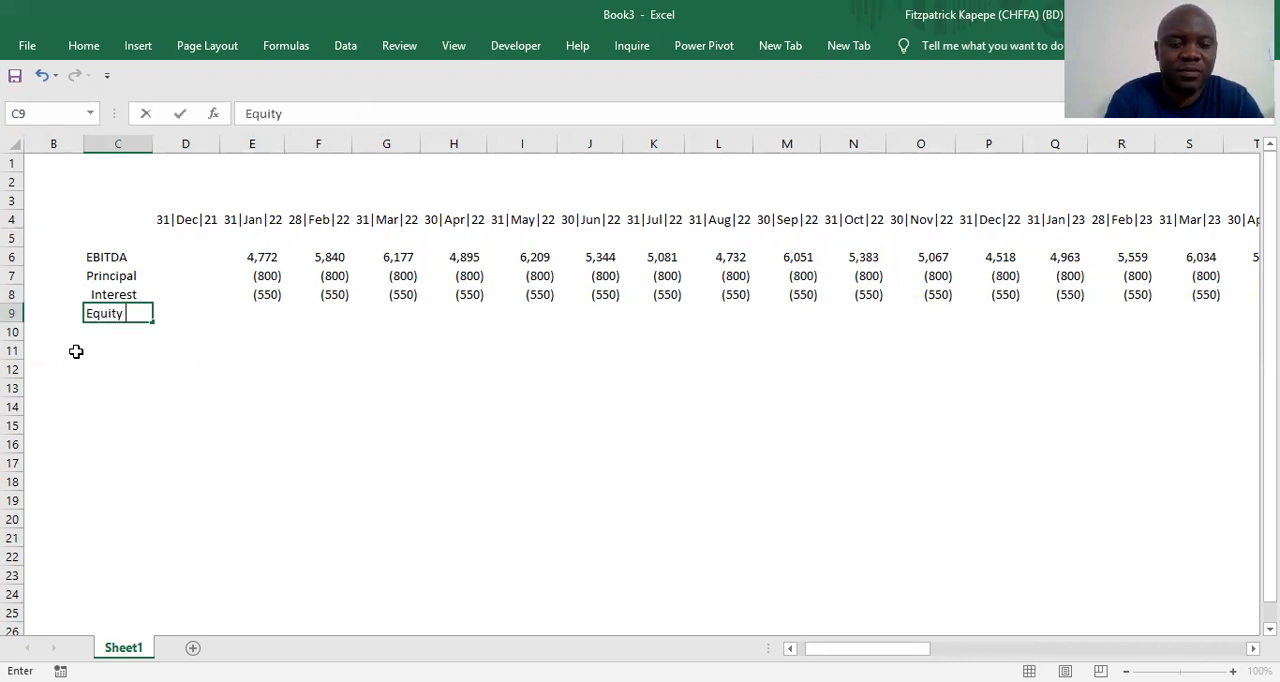
text(Investment)
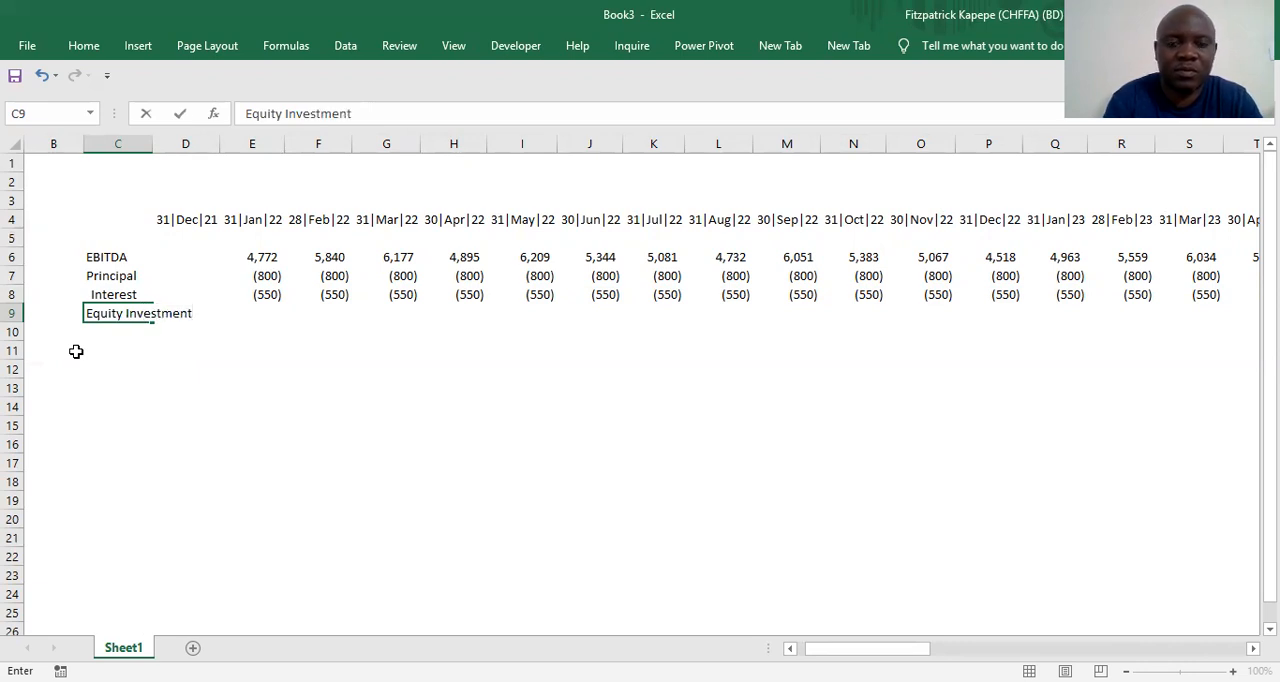
key(Return)
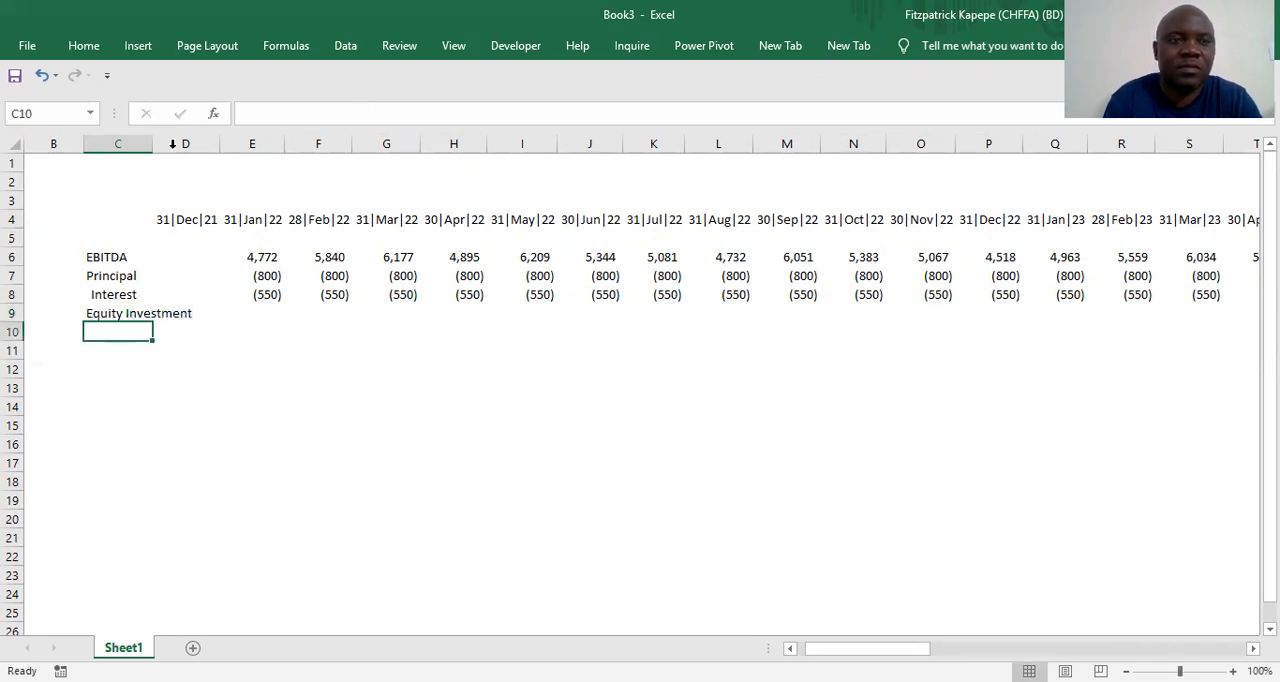
Widen column C to fit the Equity Investment label and enter -200000 in cell D9 under December 2021
drag(152, 143, 198, 143)
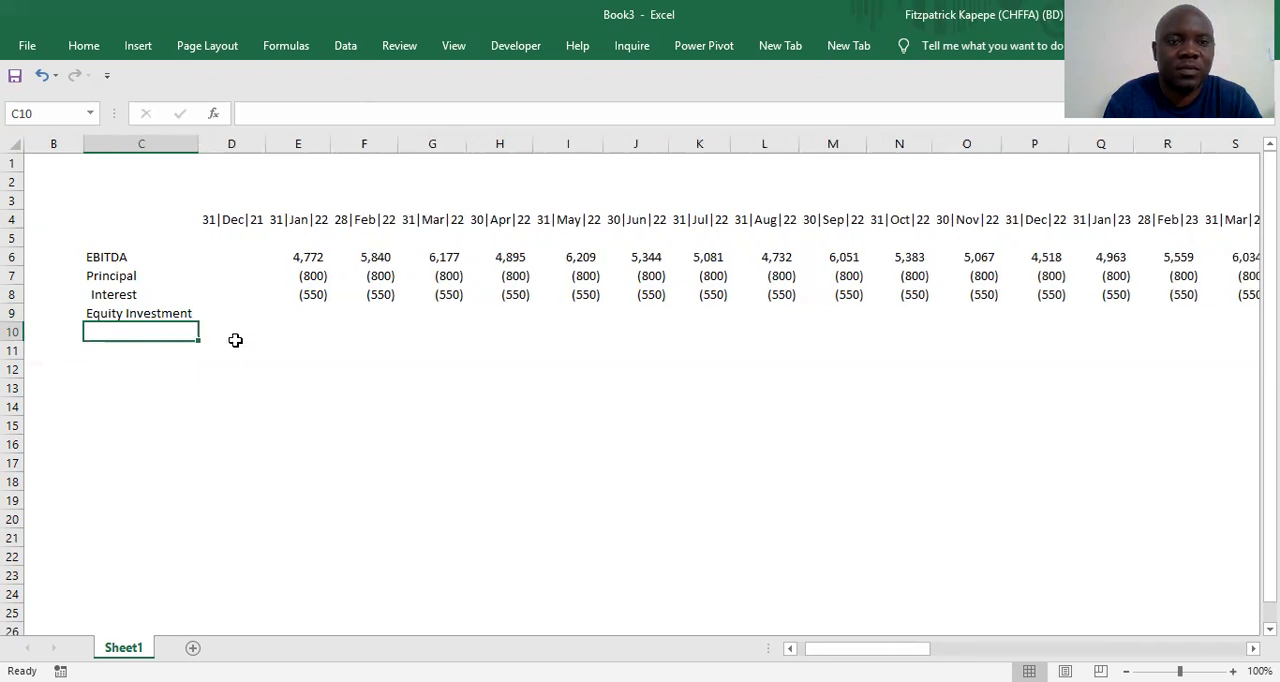
click(216, 313)
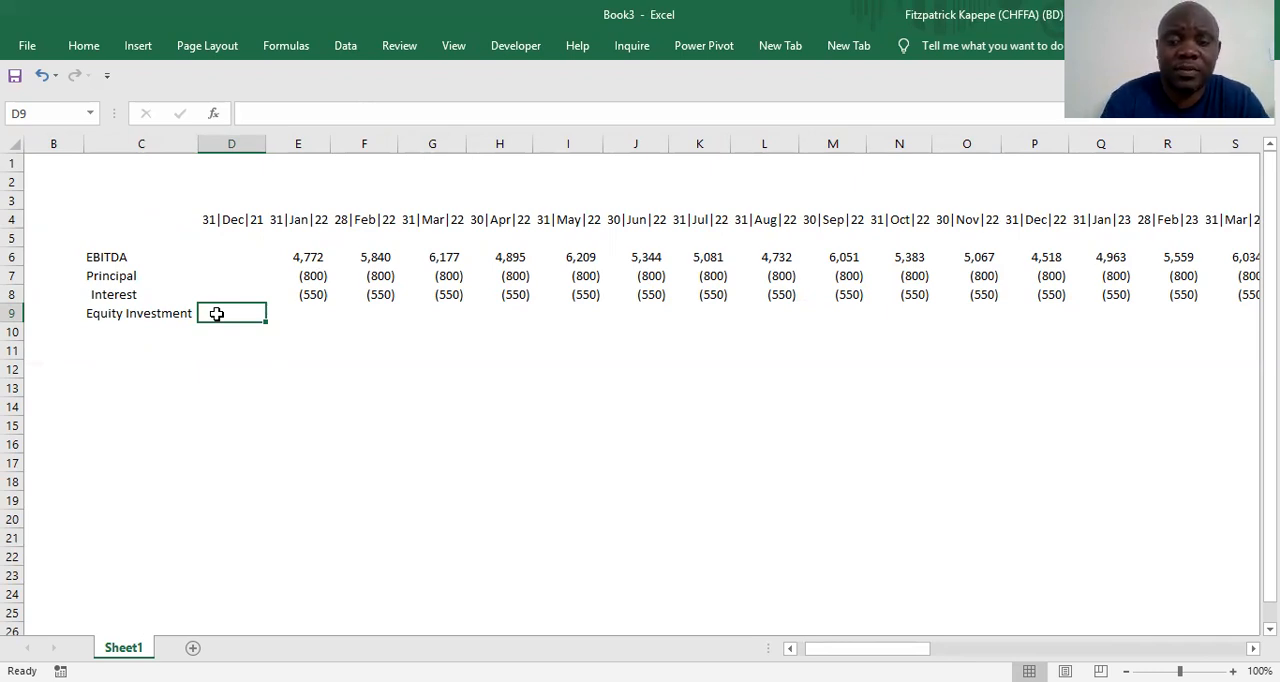
text(-)
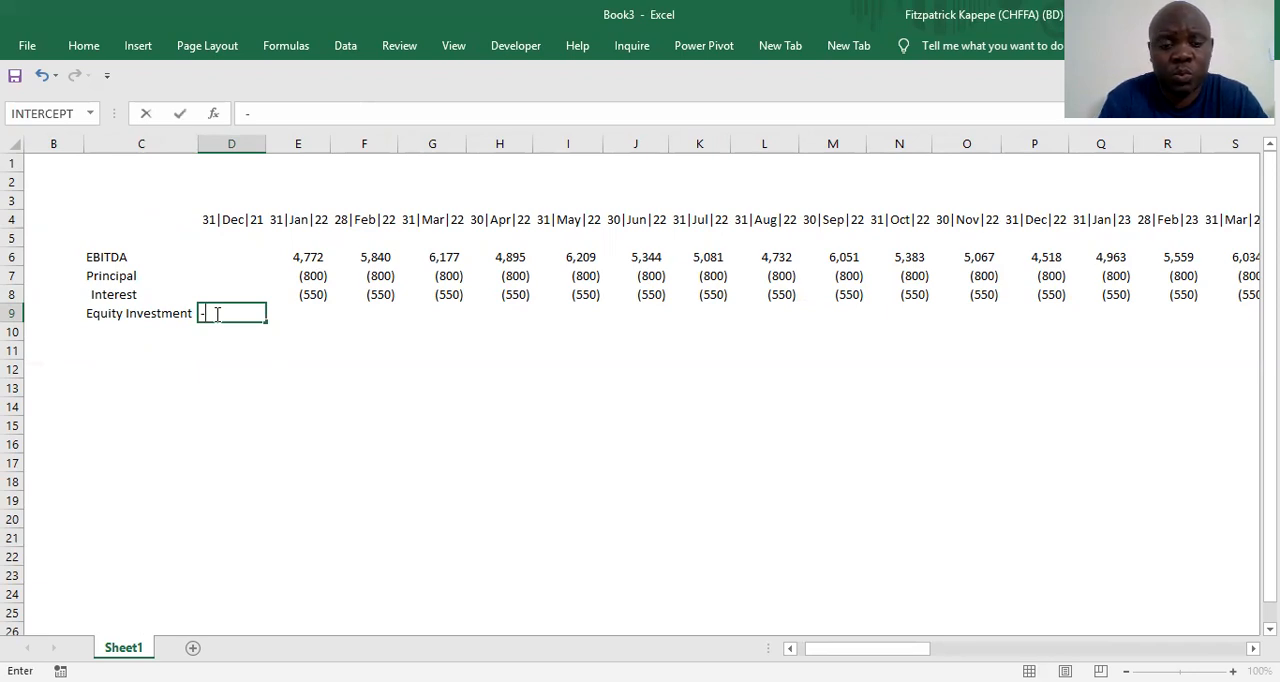
text(200000)
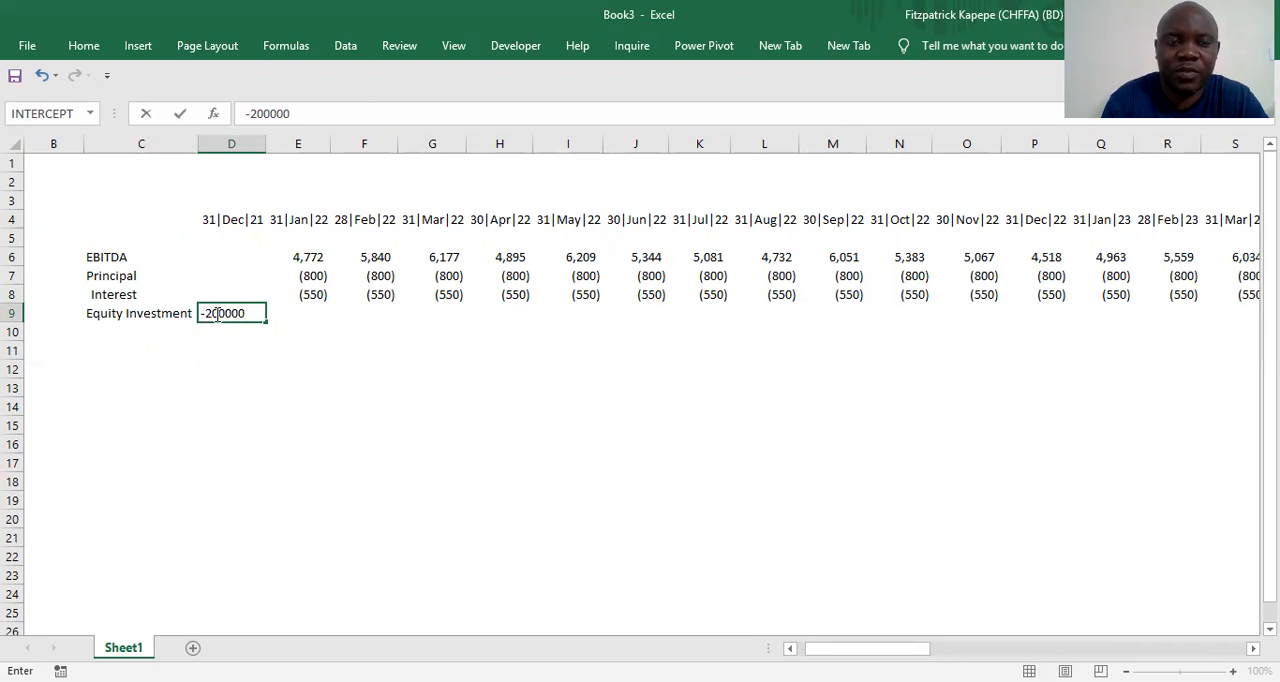
key(Return)
Format the equity investment amount in D9 in comma style with no decimal places
click(216, 314)
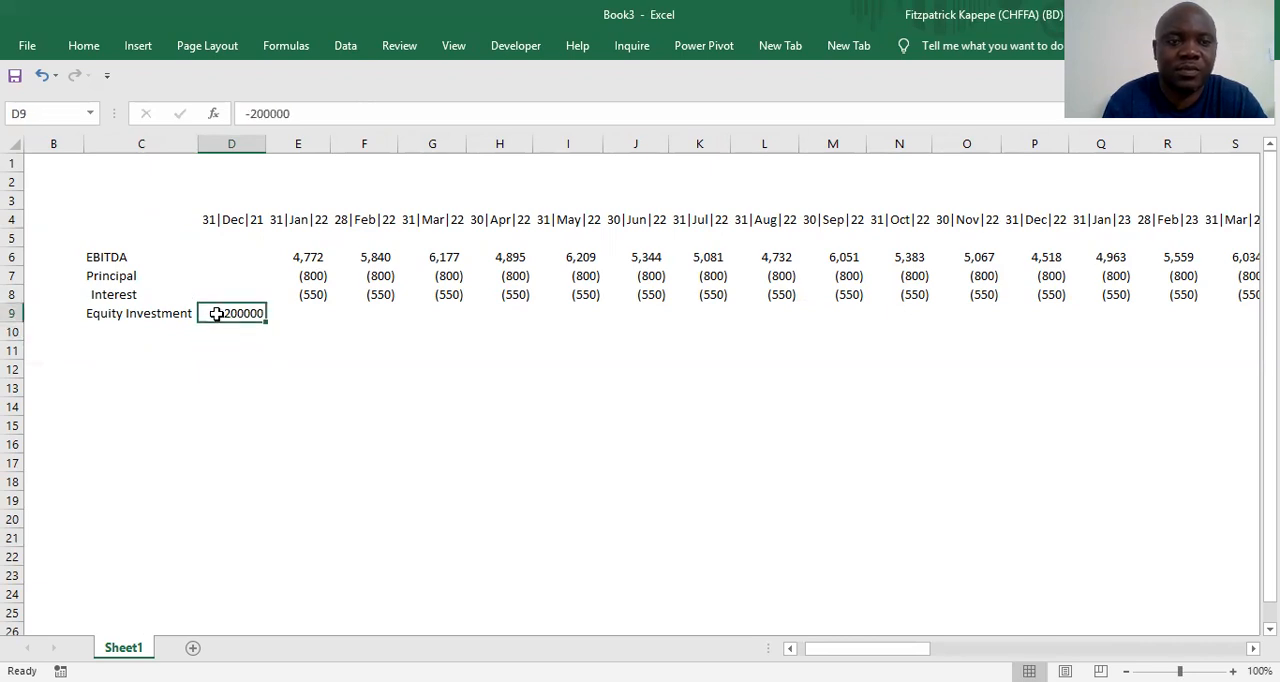
right_click(216, 313)
click(427, 227)
click(409, 249)
click(409, 249)
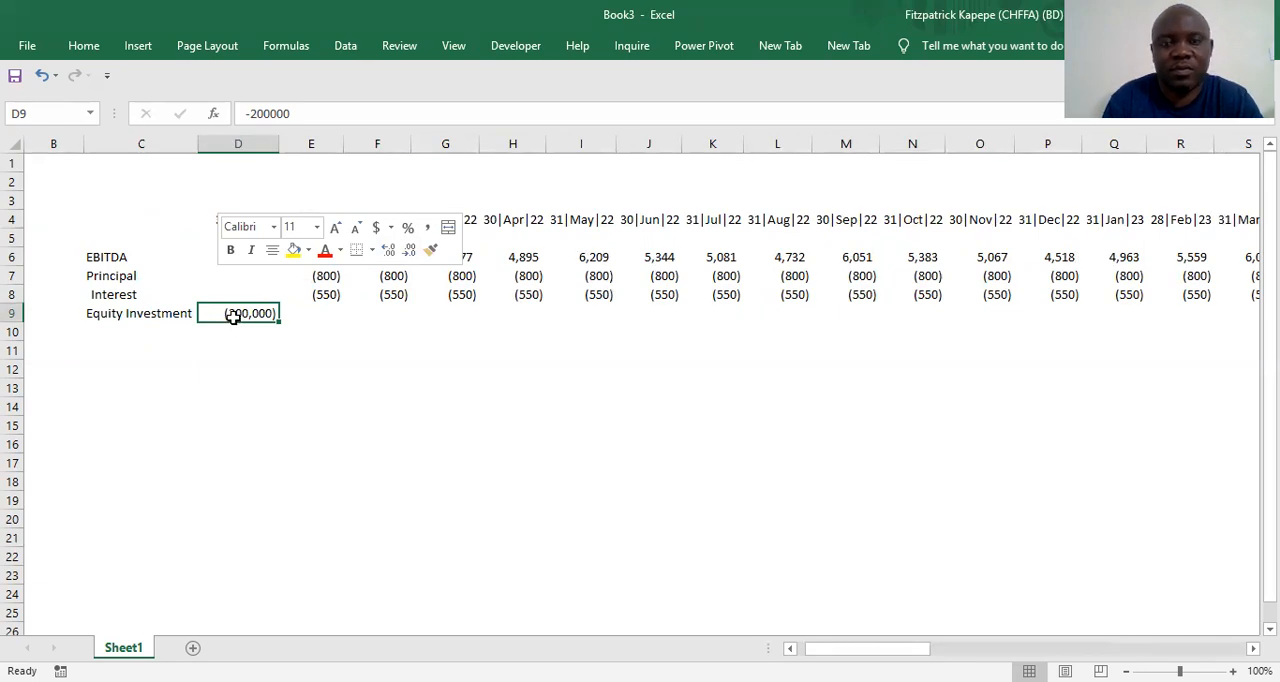
Add a thin solid bottom border beneath the Equity Investment row, from D9 across to BL9
key(shift+Right)
key(shift+Right)
key(shift+Right)
key(shift+Right)
key(shift+Right)
key(shift+Right)
key(shift+Right)
key(shift+Right)
key(shift+Right)
key(shift+Right)
key(shift+Right)
key(shift+Right)
key(shift+Right)
key(shift+Right)
key(shift+Right)
key(shift+Right)
key(shift+Right)
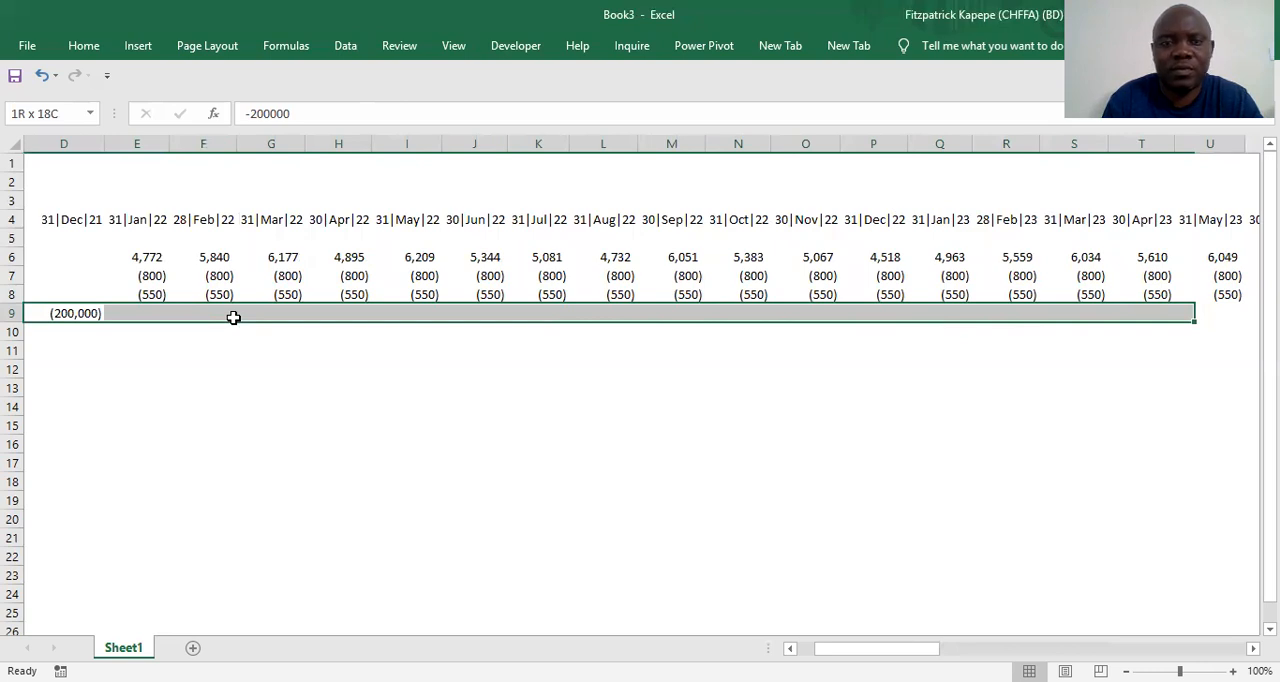
key(ctrl+1)
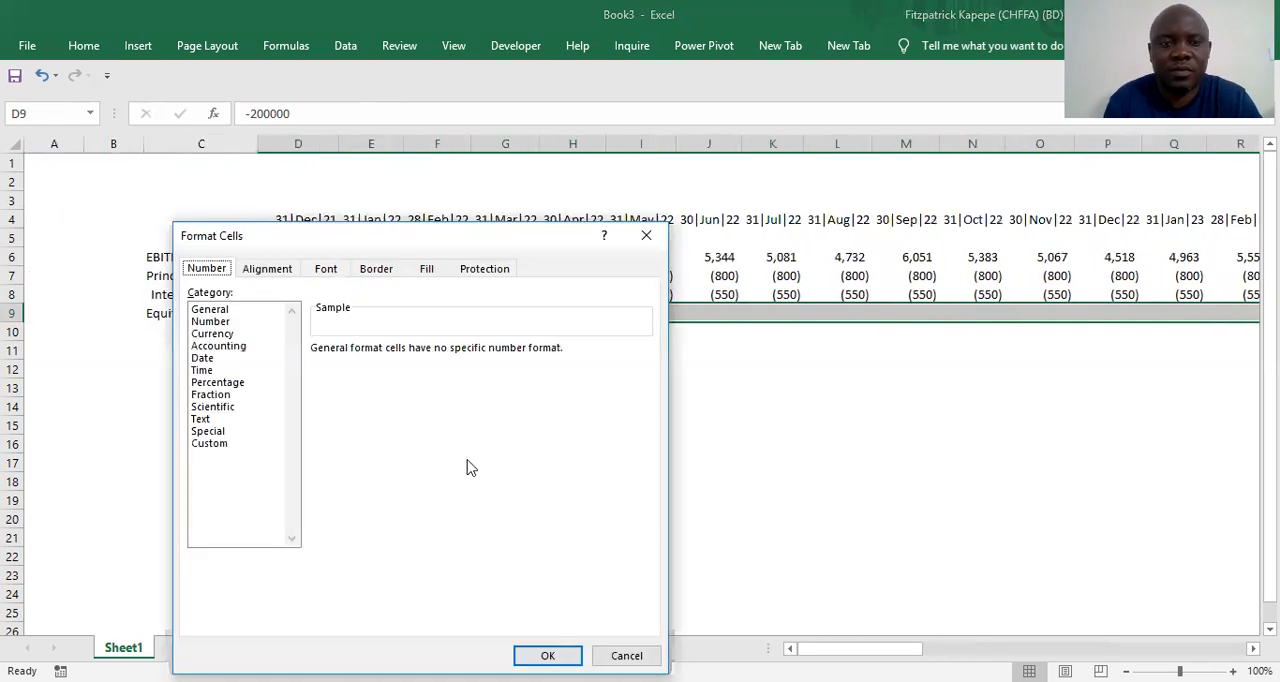
click(390, 272)
click(435, 465)
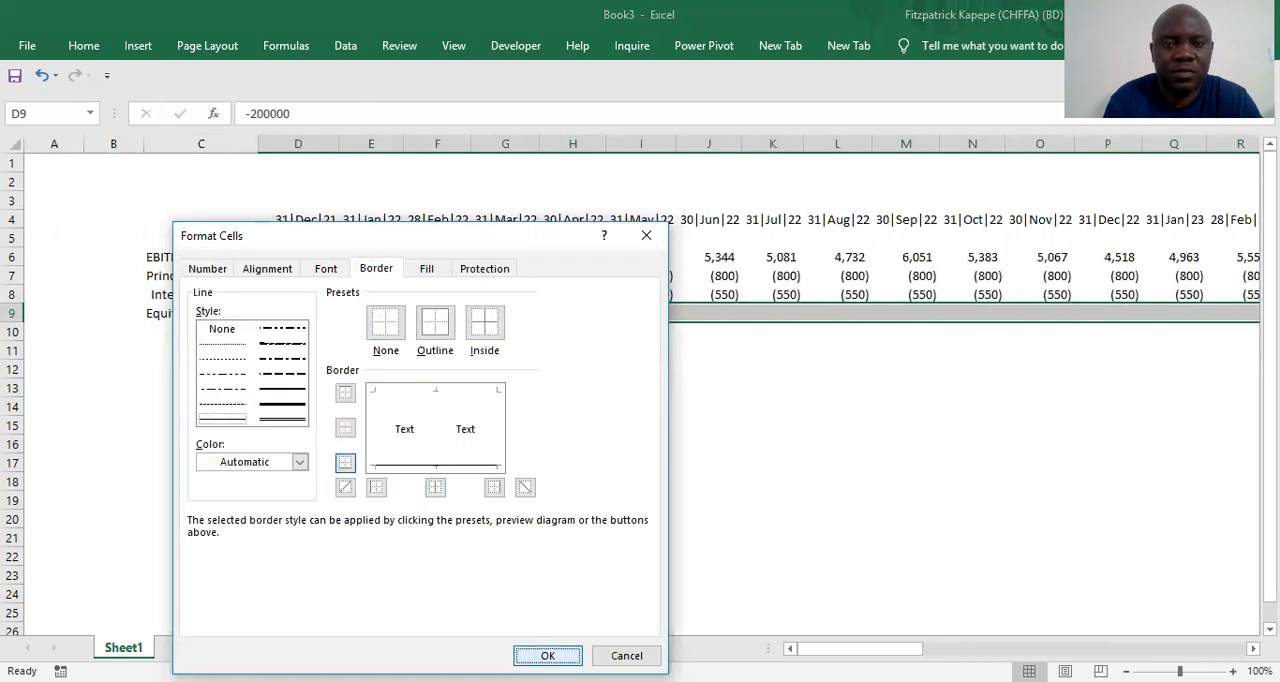
click(548, 655)
Total the December 2021 cash flows in cell D11 with =SUM(D6:D9)
click(265, 345)
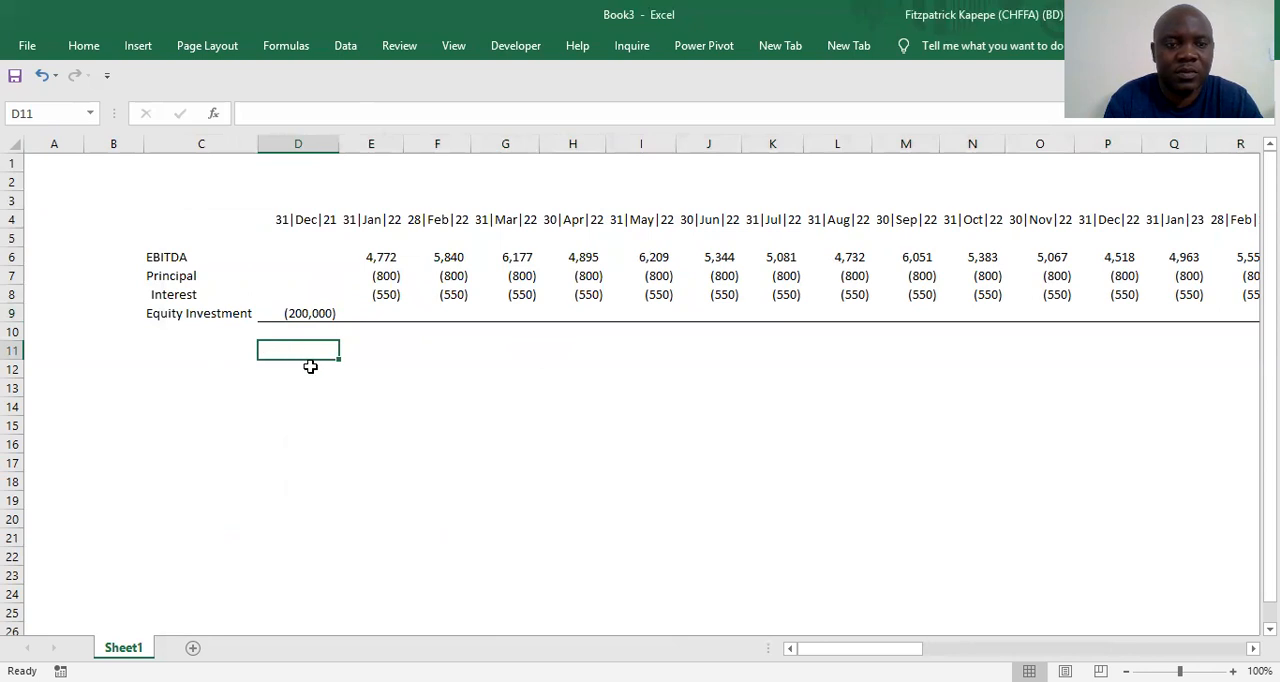
click(157, 356)
click(299, 356)
text(=su)
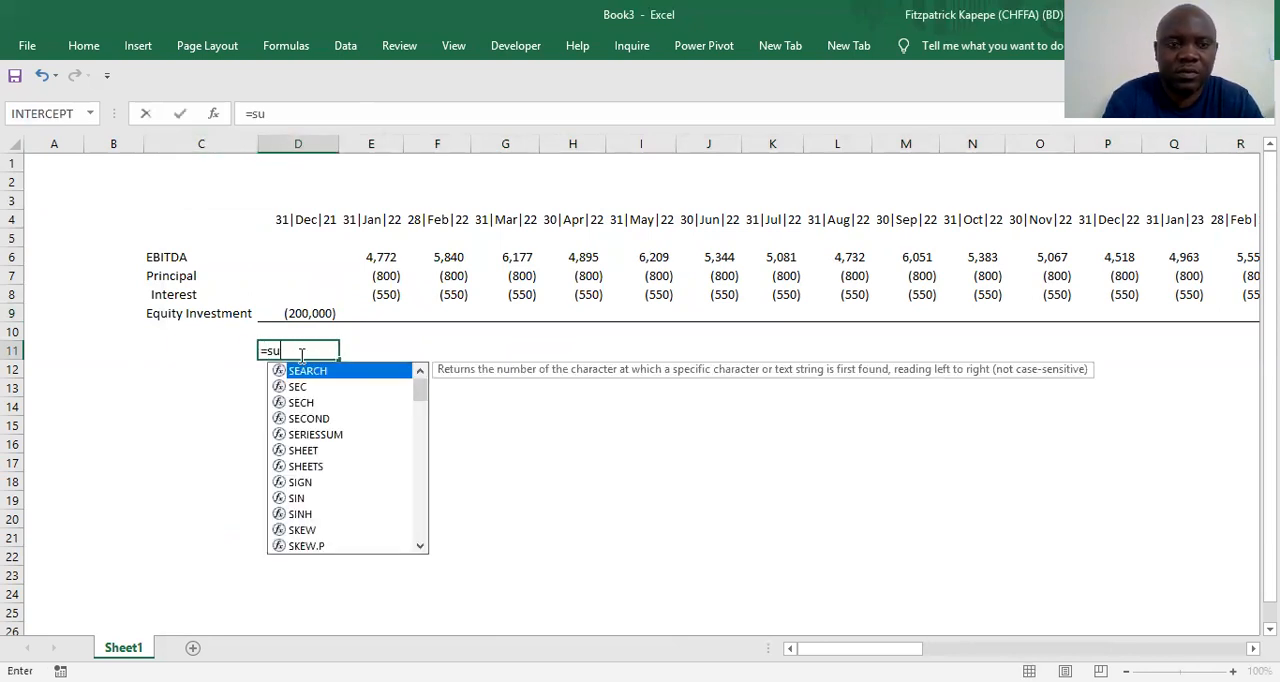
text(m()
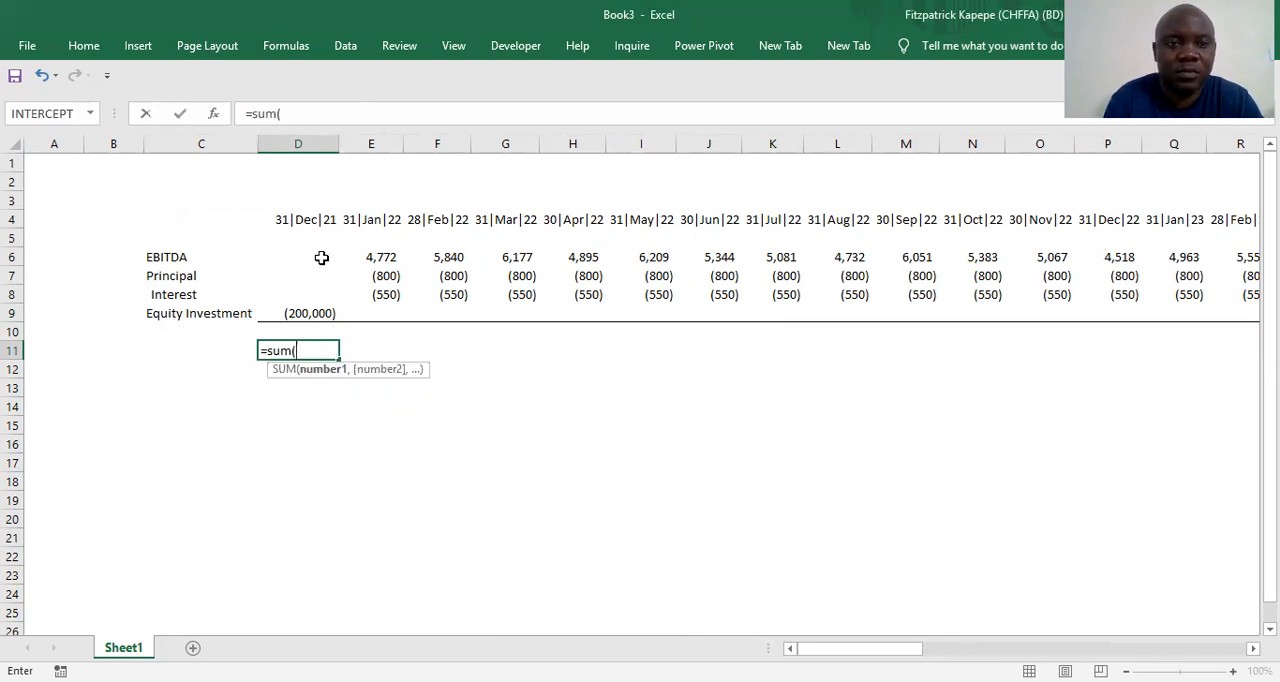
click(321, 257)
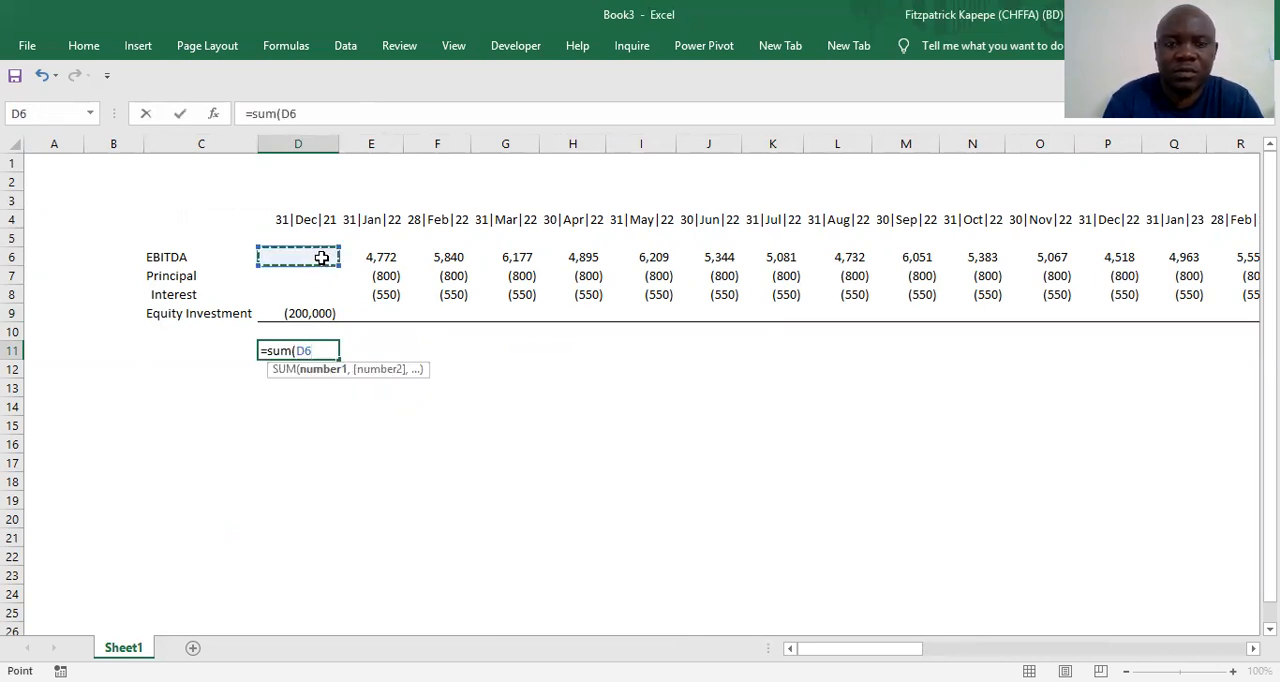
text(:d9))
key(Return)
Fill the D11 total formula across row 11 to BL11, December 2026
key(Up)
key(shift+Right)
key(shift+Right)
key(shift+Right)
key(shift+Right)
key(shift+Right)
key(shift+Right)
key(shift+Right)
key(shift+Right)
key(shift+Right)
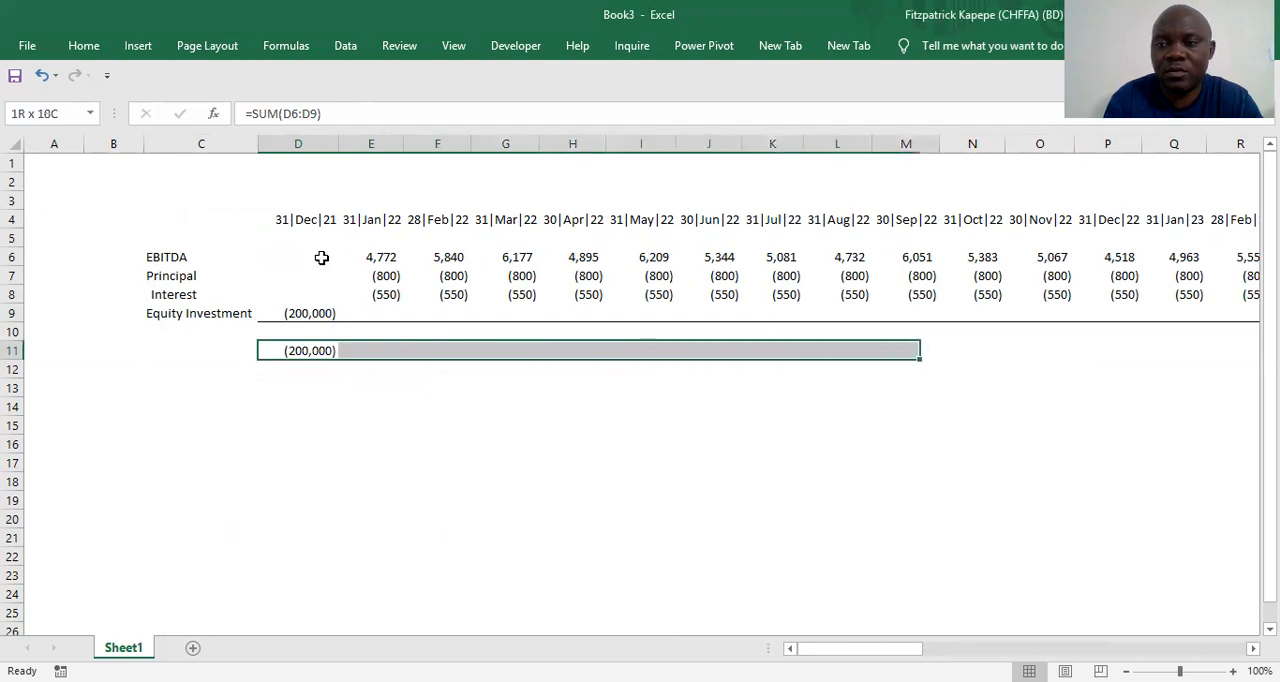
key(shift+Right)
key(shift+Right)
key(shift+Right)
key(shift+Right)
key(shift+Right)
key(shift+Right)
key(shift+Right)
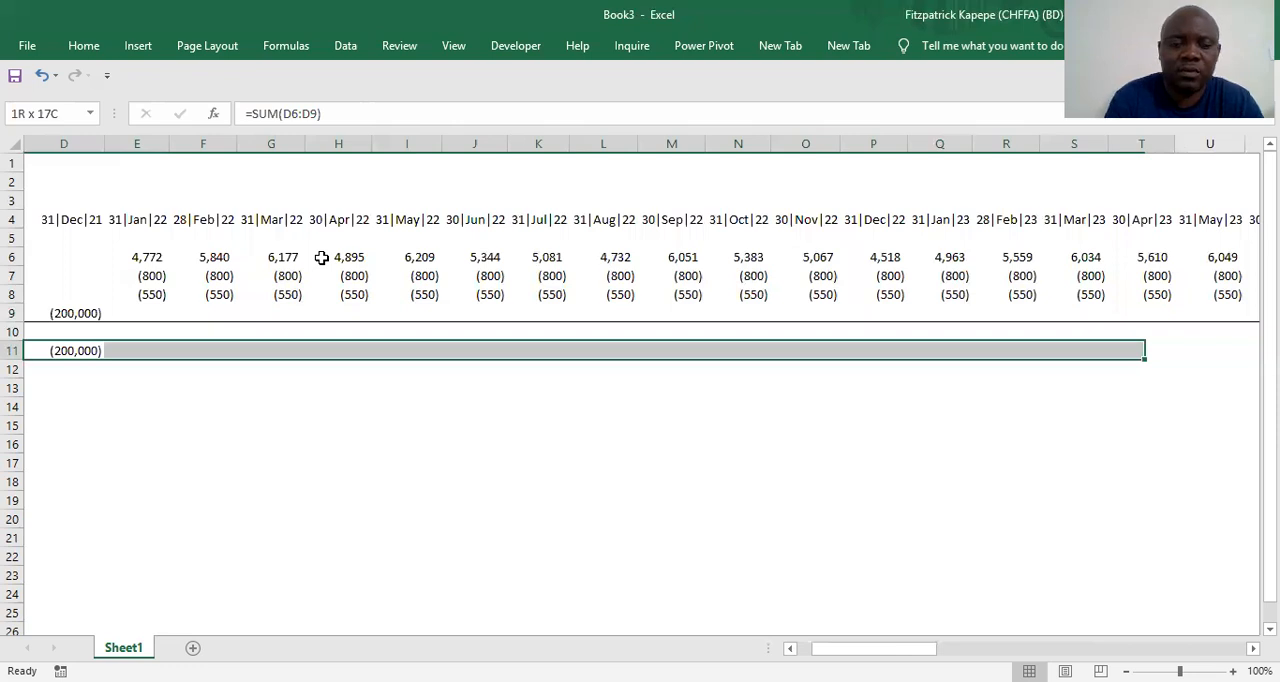
key(shift+Right)
key(shift+Right)
key(shift+Right)
key(shift+Right)
key(shift+Right)
key(shift+Right)
key(shift+Right)
key(shift+Right)
key(shift+Right)
key(shift+Right)
key(shift+Right)
key(shift+Right)
key(shift+Right)
key(shift+Right)
key(shift+Right)
key(shift+Right)
key(shift+Right)
key(shift+Right)
key(shift+Right)
key(shift+Right)
key(ctrl+r)
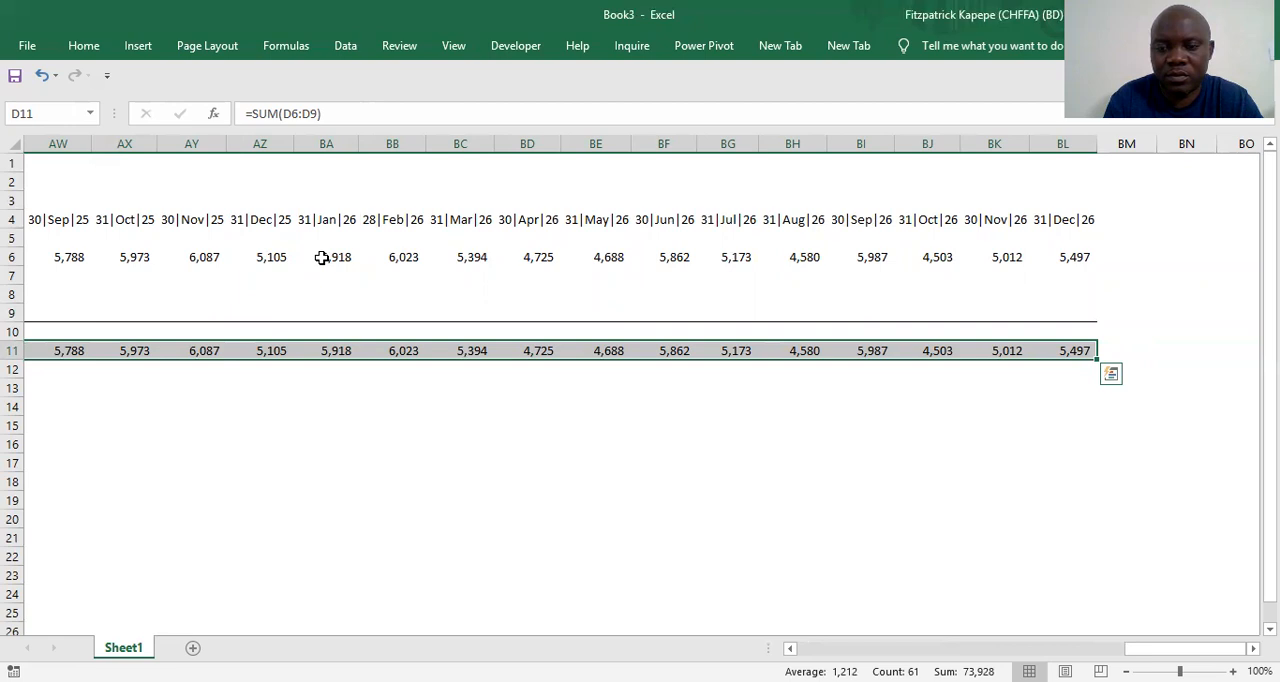
Enter the label NPV in cell C15 below the cash flow rows
key(Home)
key(Right)
key(Right)
key(Down)
key(Down)
key(Down)
key(Down)
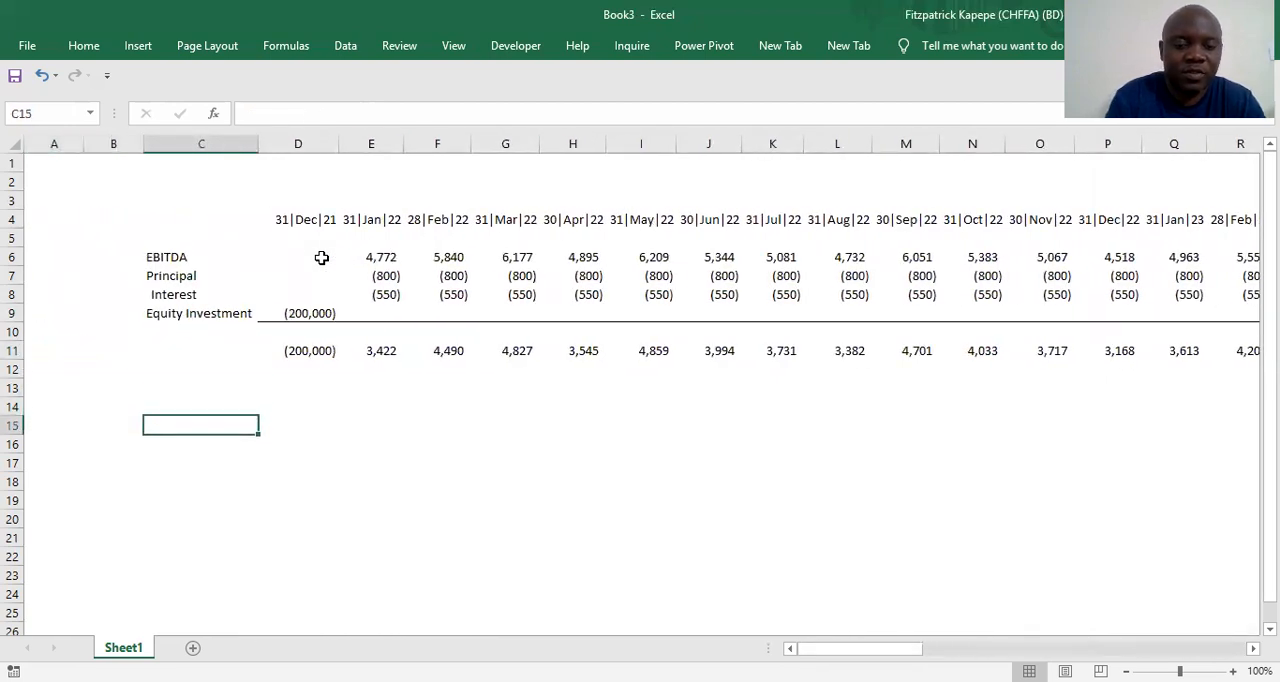
text(NPV)
key(Return)
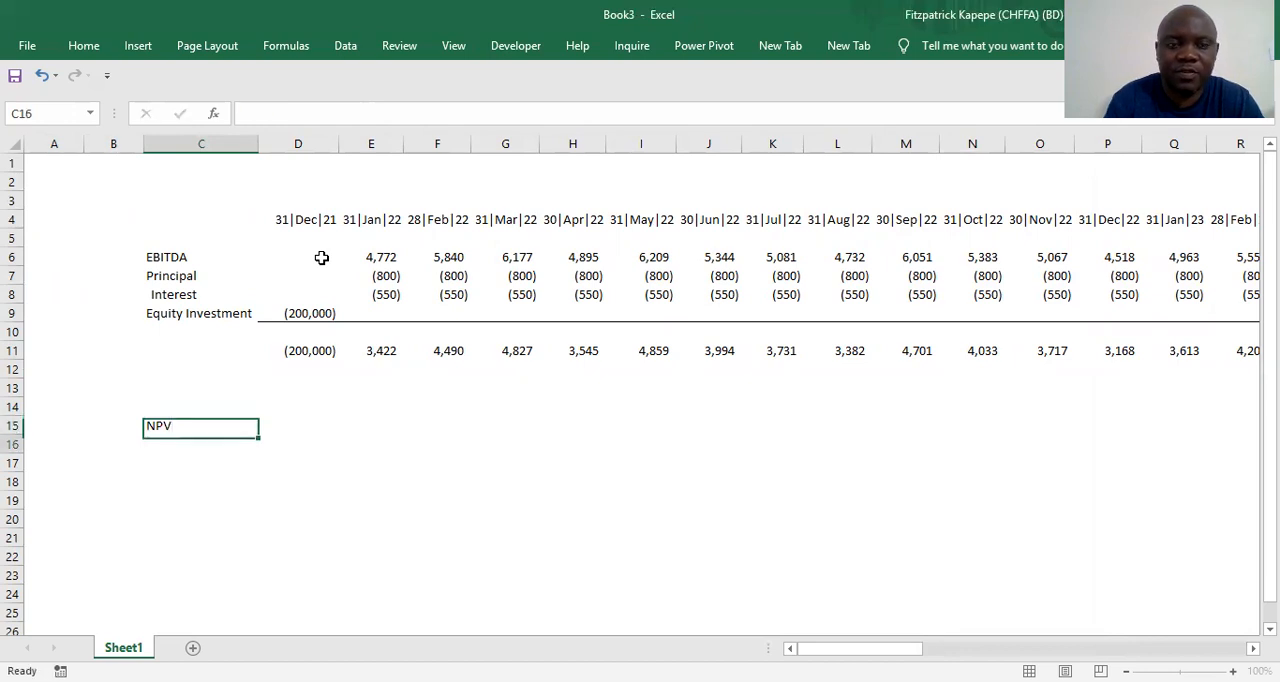
Enter the label Equity Hurdle Rate in C14 above NPV and set its rate in D14 to 10%
key(Up)
key(Up)
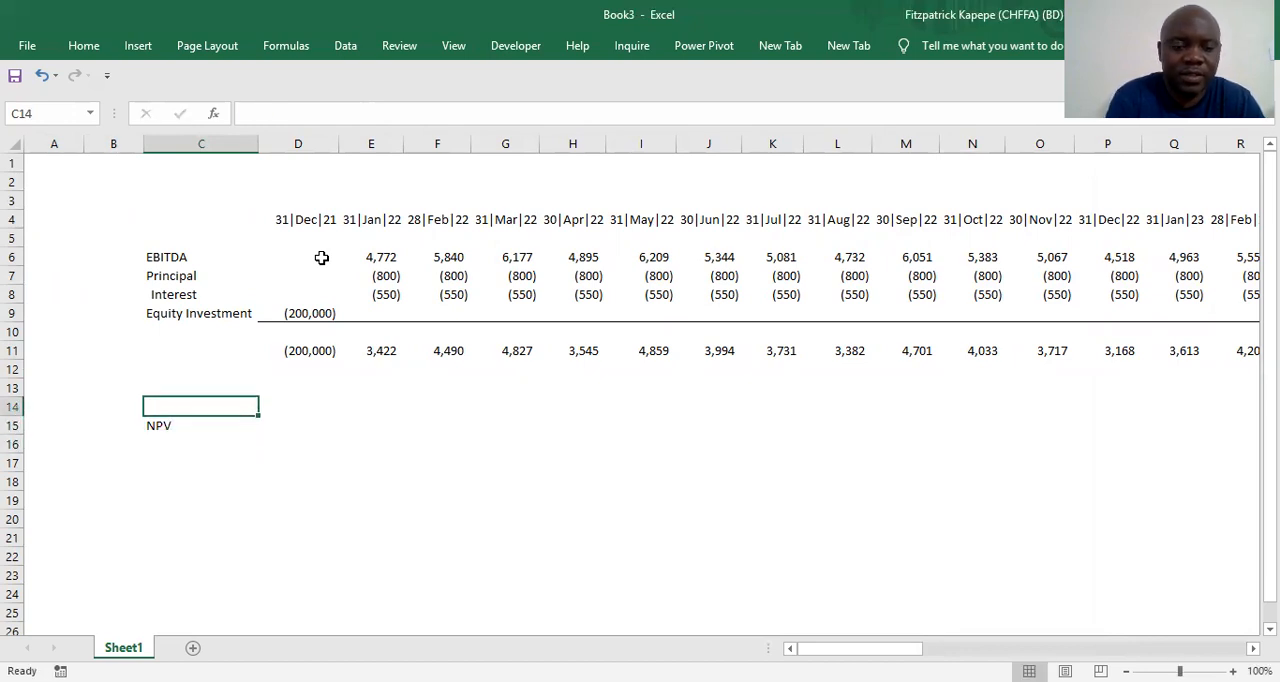
text(Euity)
key(BackSpace)
key(BackSpace)
key(BackSpace)
key(BackSpace)
text(quity )
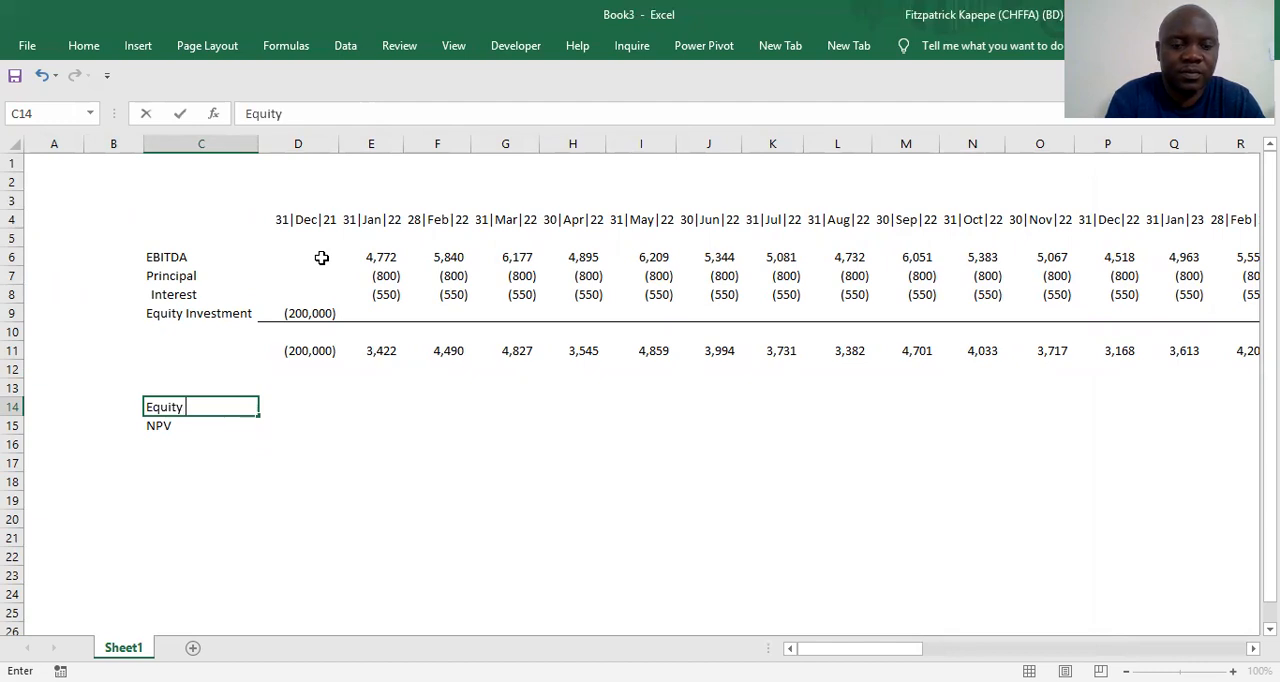
text(D)
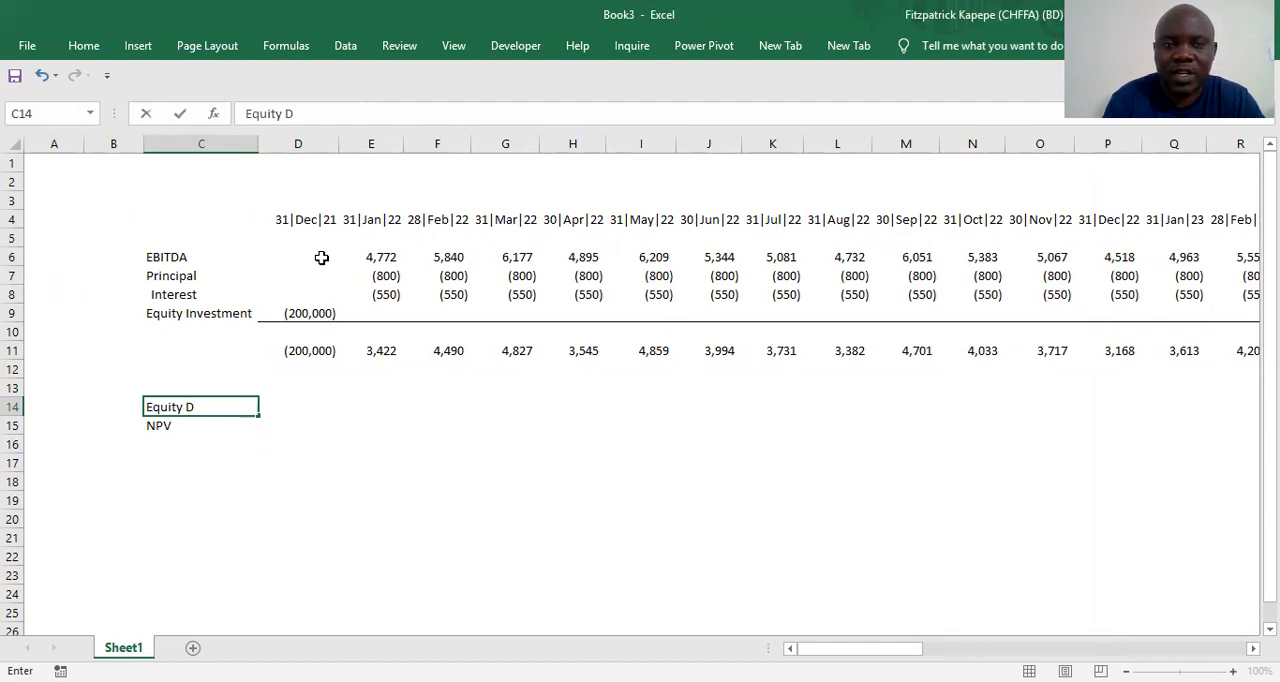
key(BackSpace)
text(H)
text(ardl)
key(BackSpace)
key(BackSpace)
key(BackSpace)
key(BackSpace)
text(urdle)
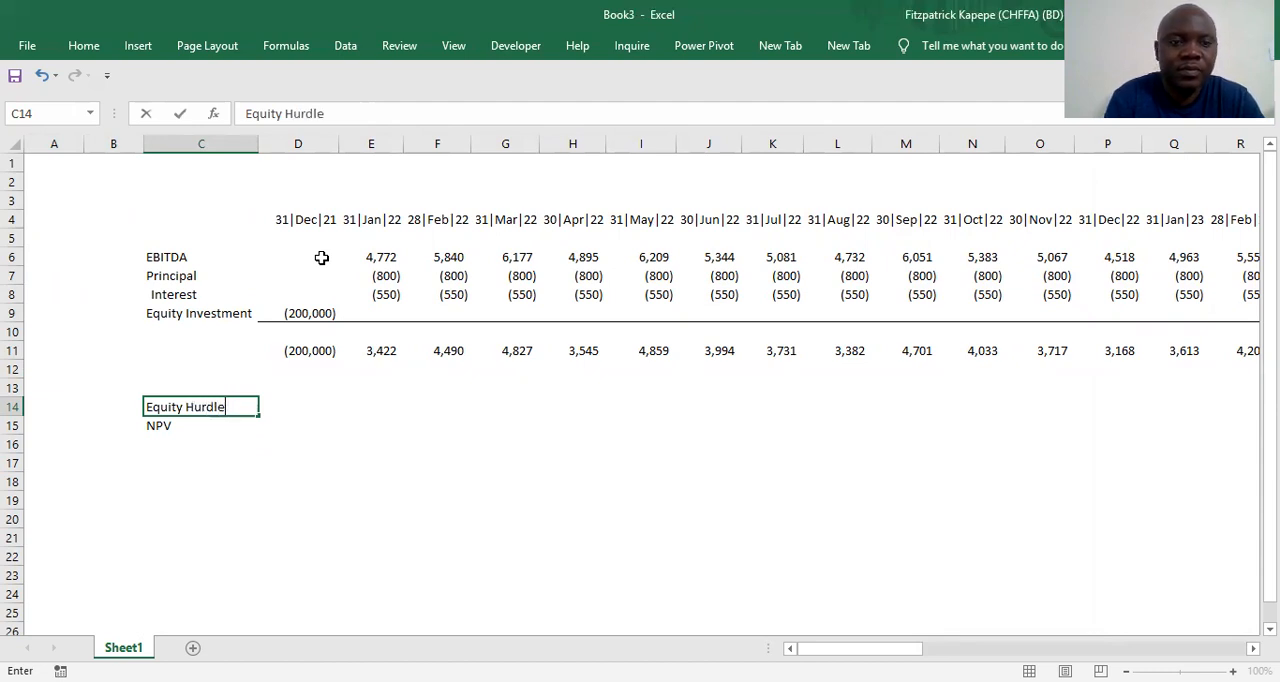
text( Rate)
key(Tab)
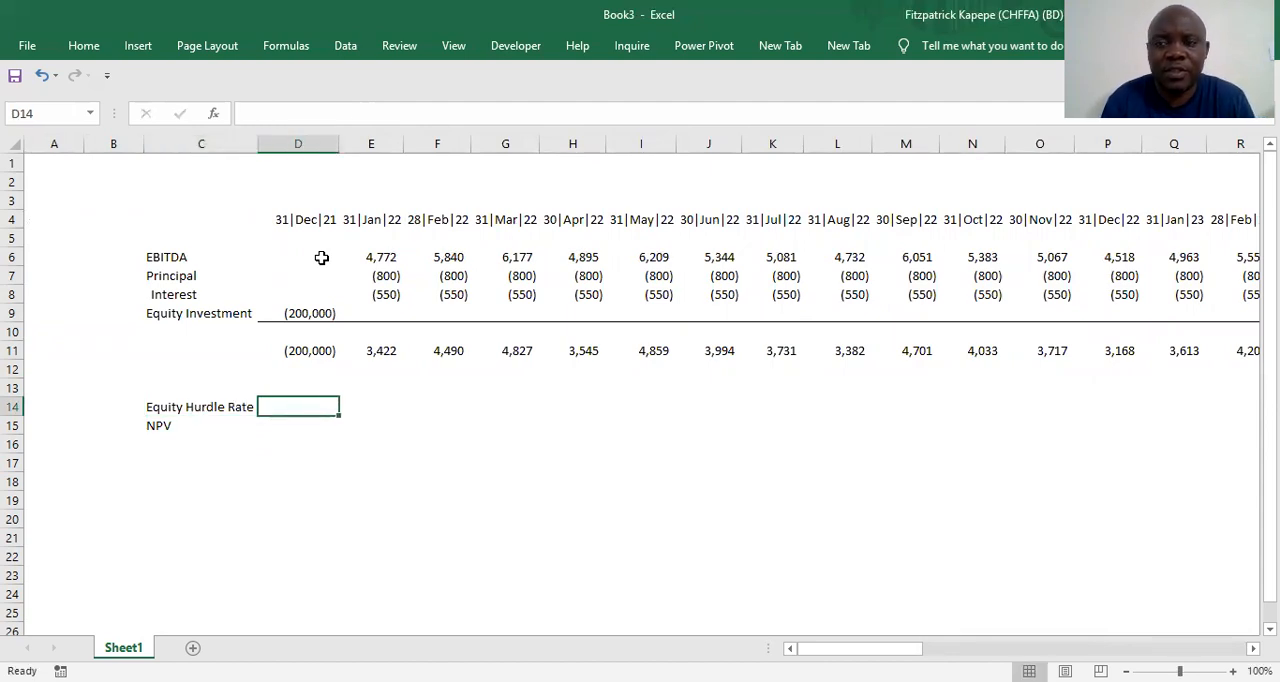
text(10%)
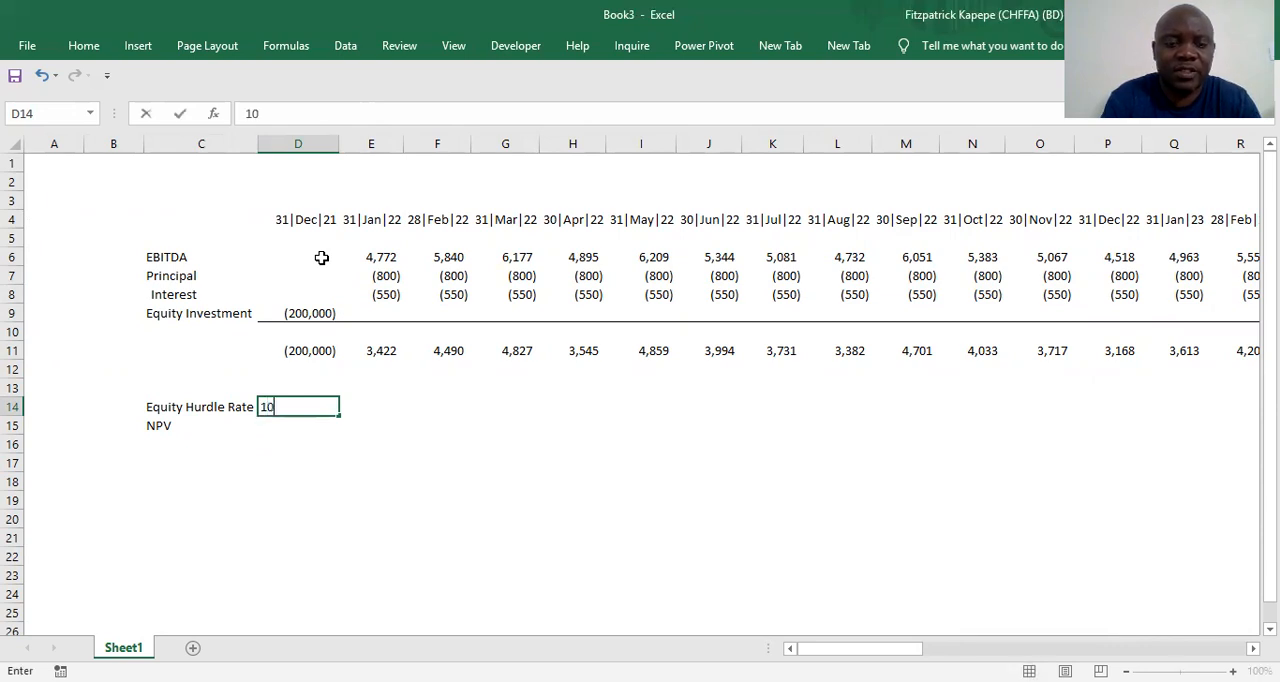
key(Return)
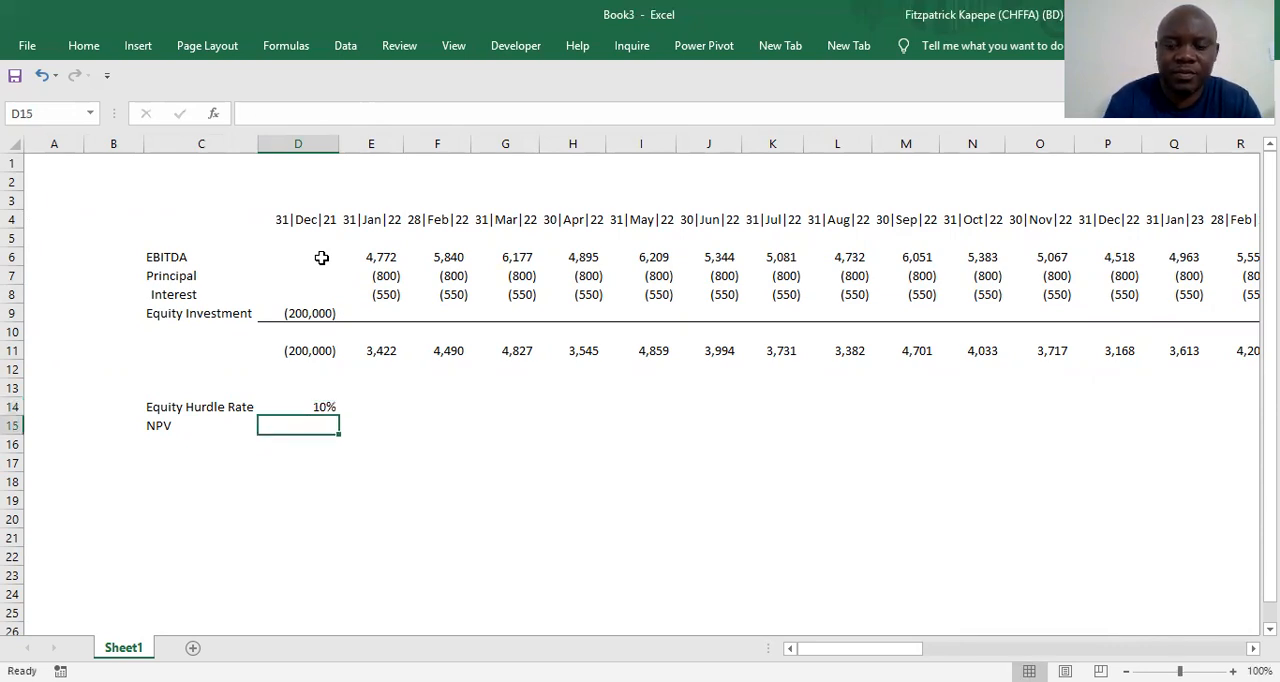
Enter the label IRR in cell C16 below NPV
key(Left)
key(Return)
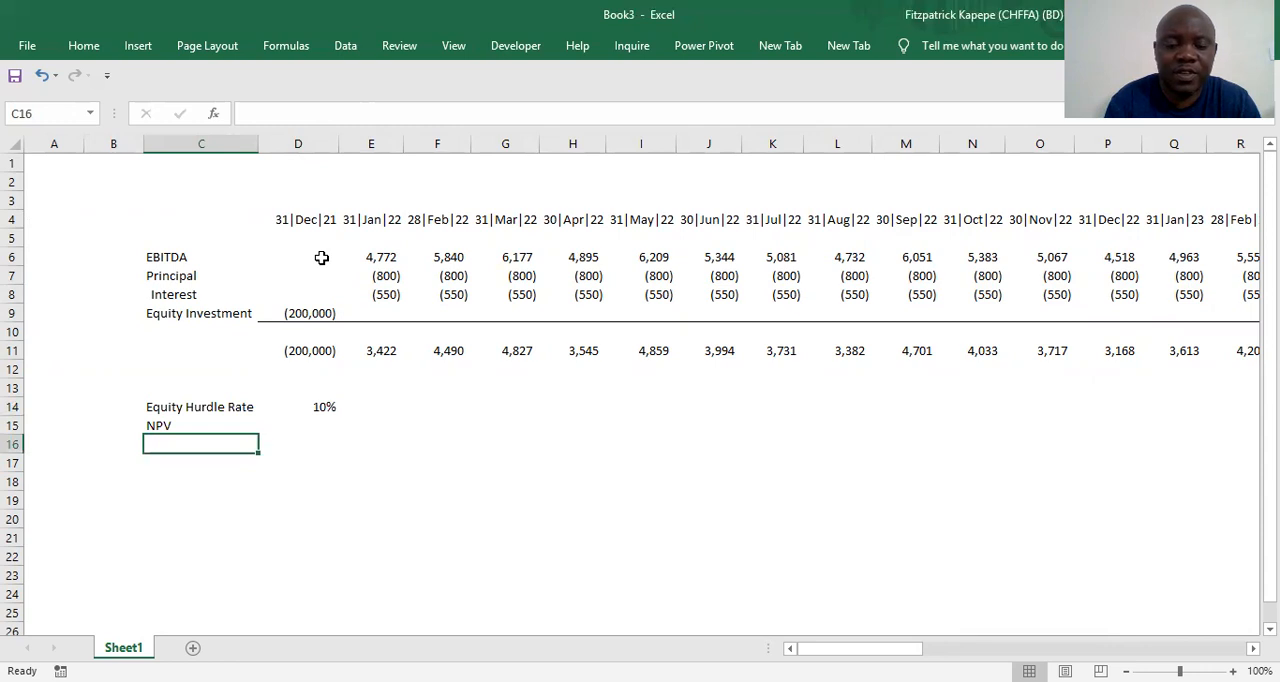
text(IRR)
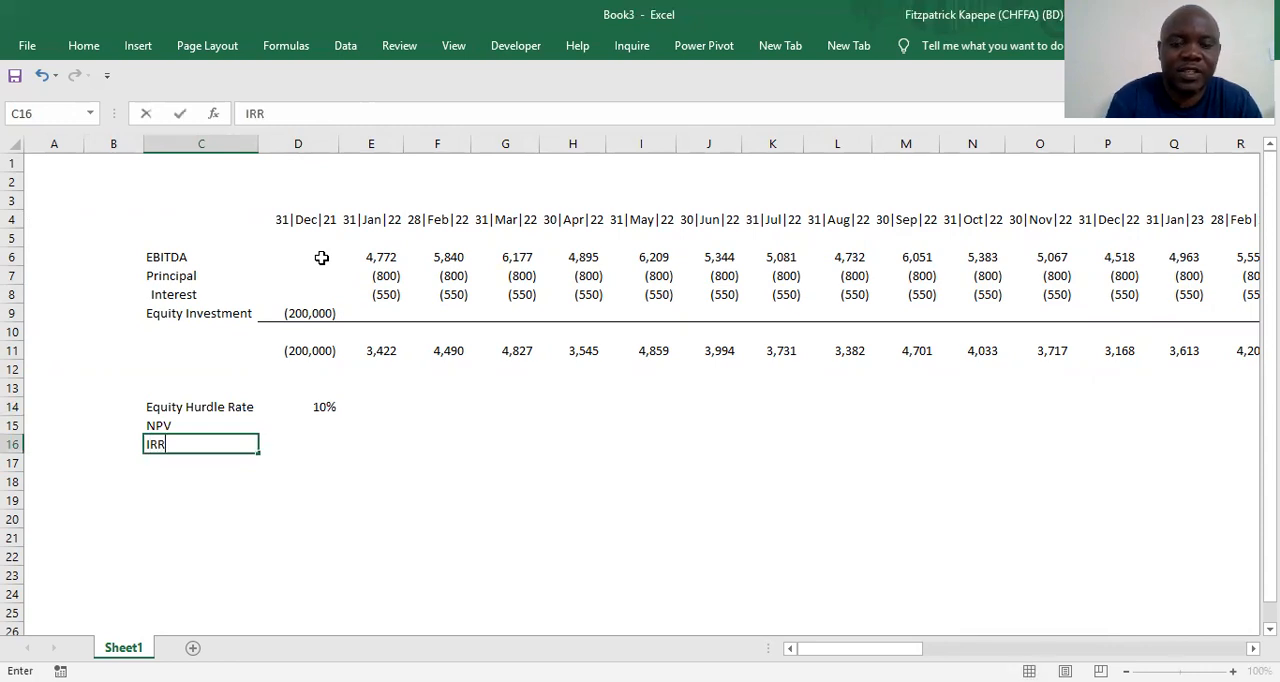
key(Up)
Calculate the NPV in D15 with =XNPV(D14,D11:BL11,D4:BL4), using the hurdle rate, net cash flows and dates
key(Right)
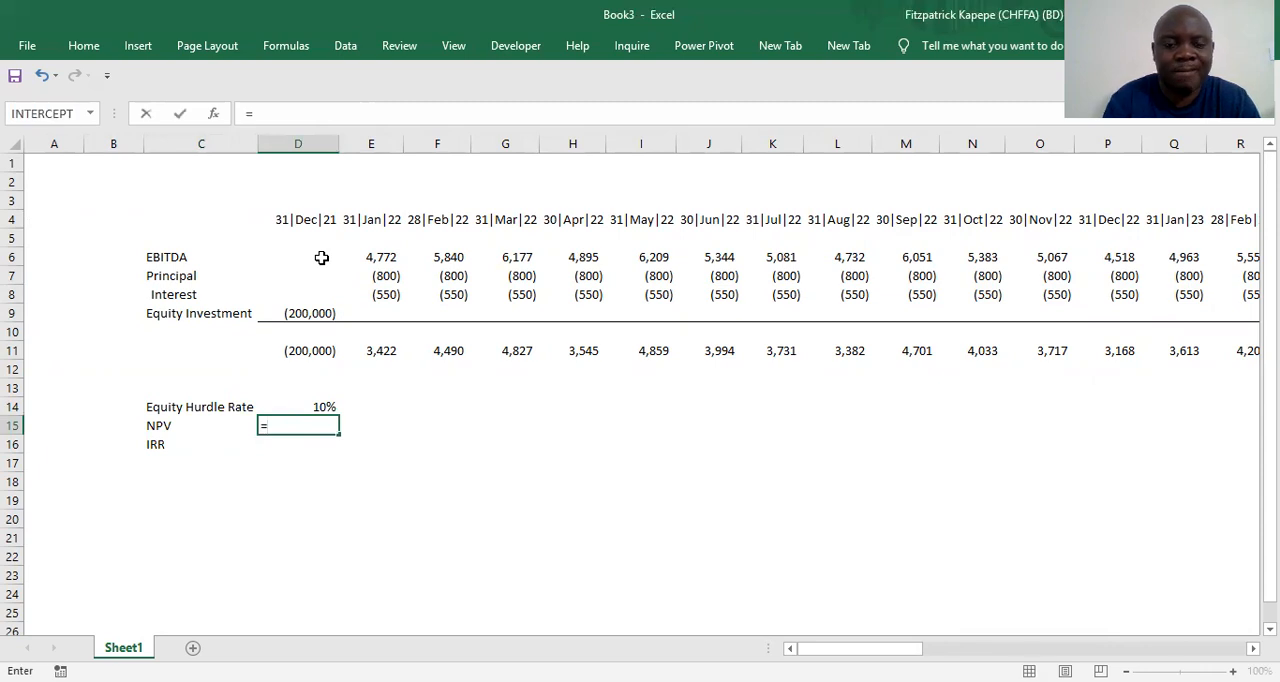
text(x)
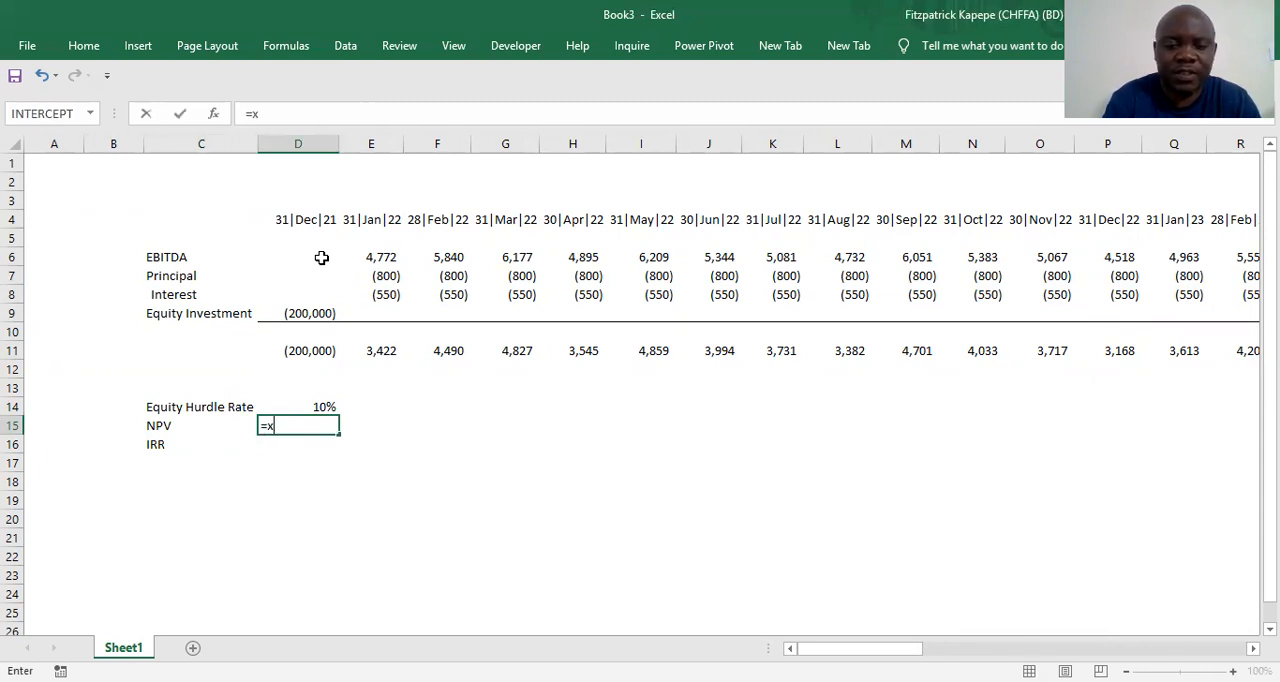
text(np)
key(Tab)
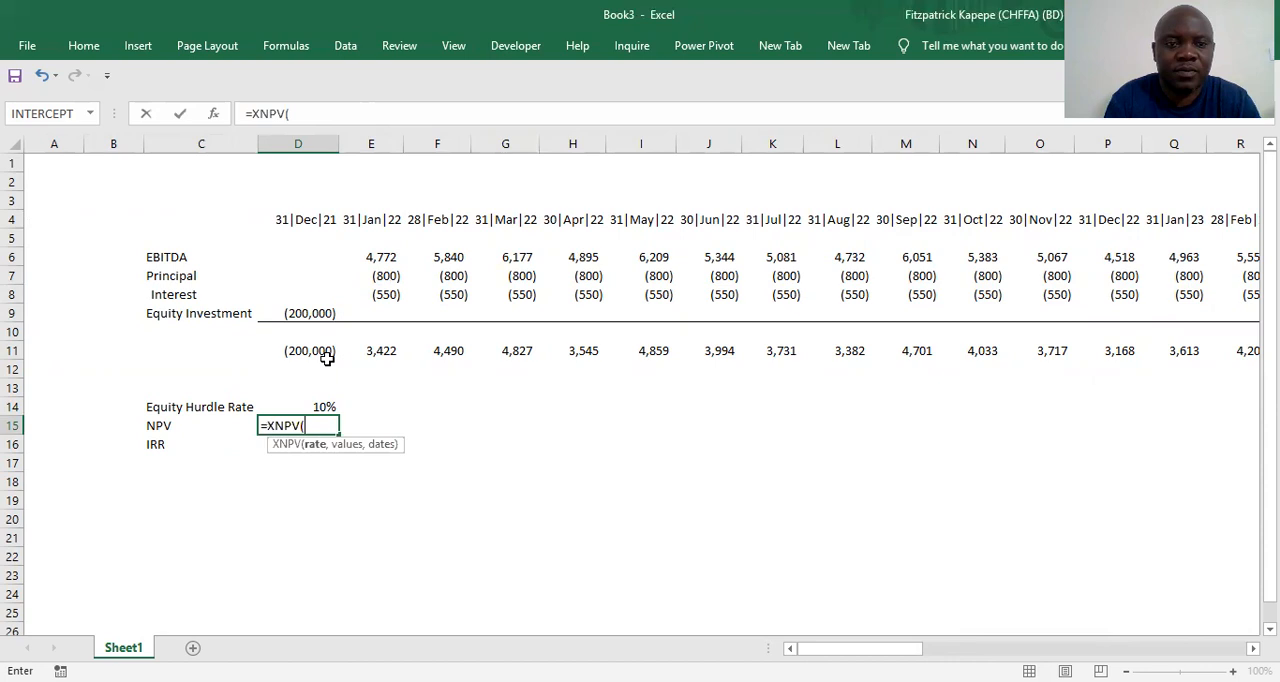
click(321, 404)
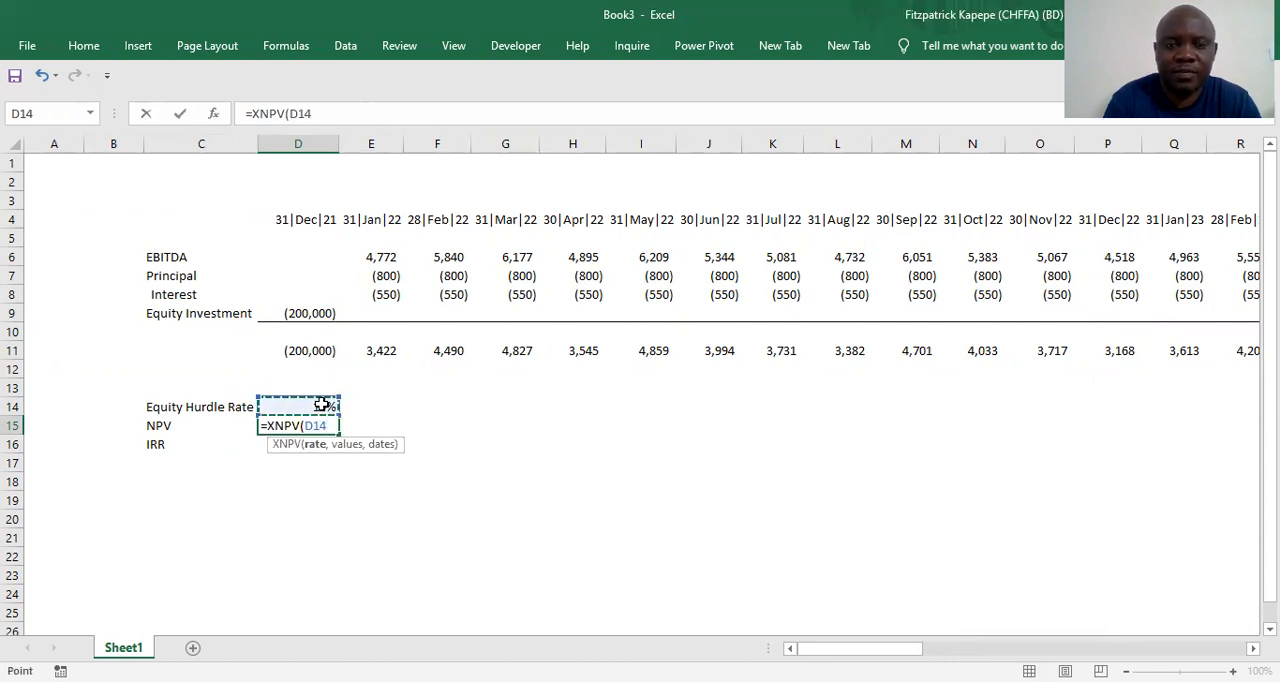
text(,)
click(299, 351)
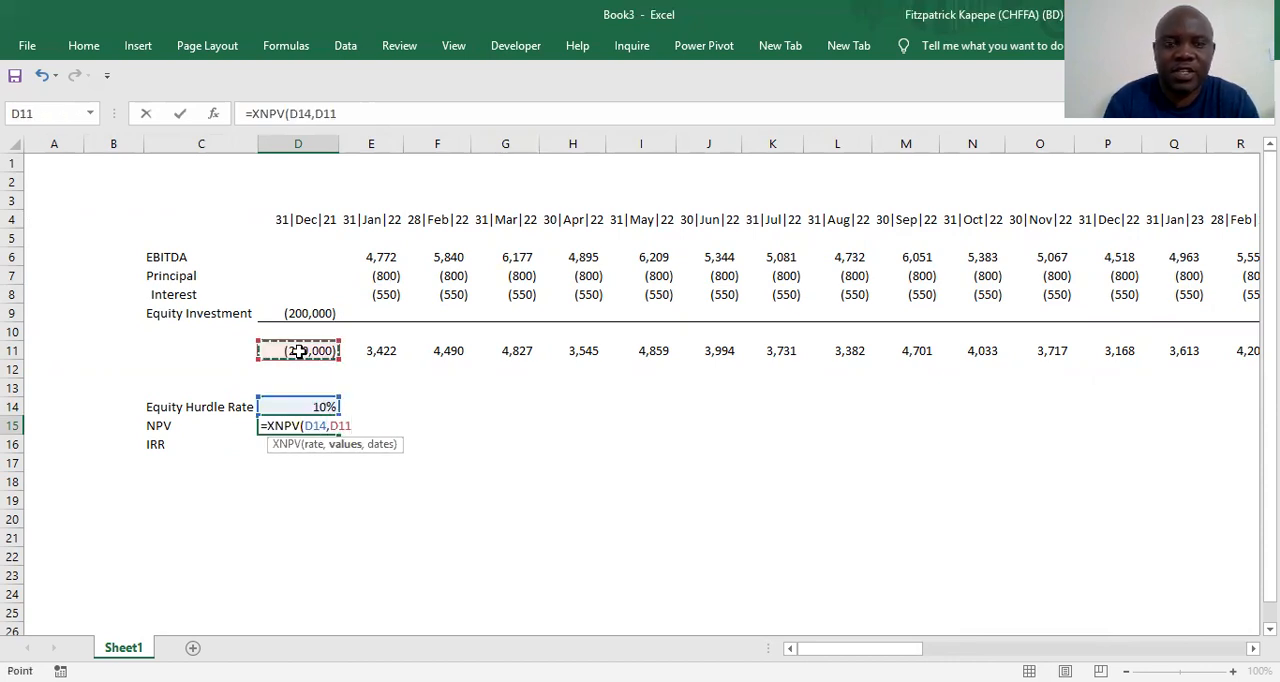
key(ctrl+shift+Right)
text(,)
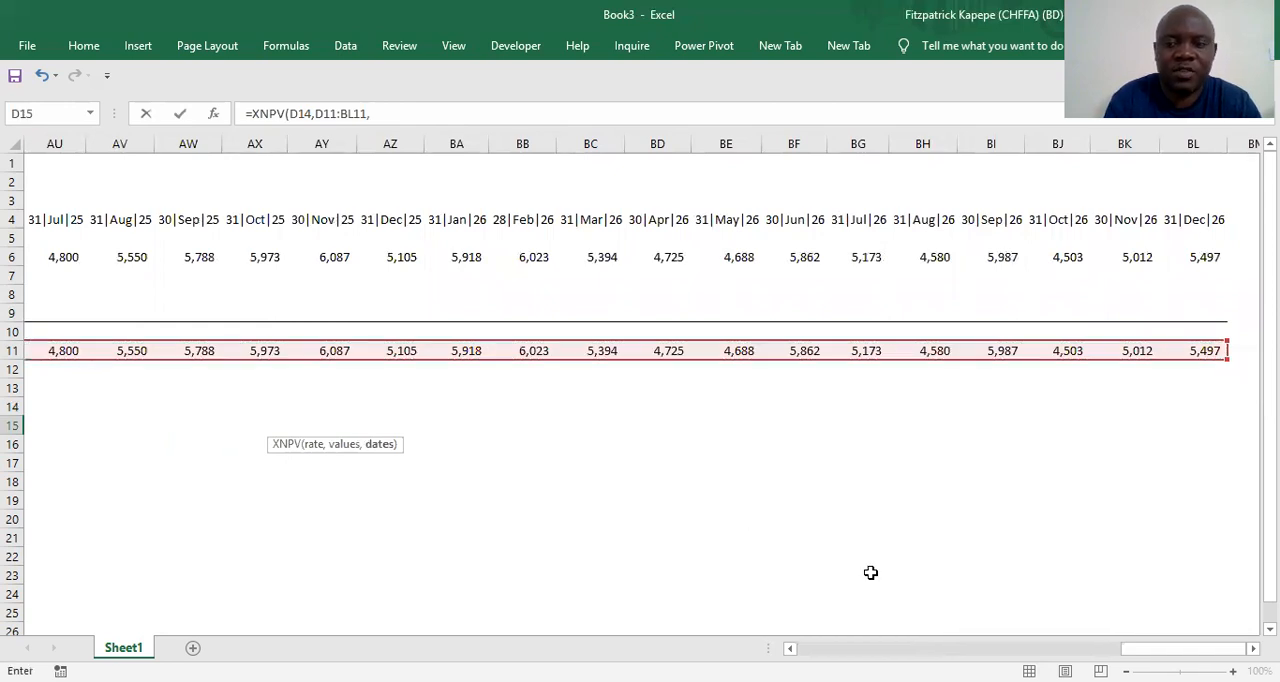
drag(1183, 649, 657, 651)
click(289, 216)
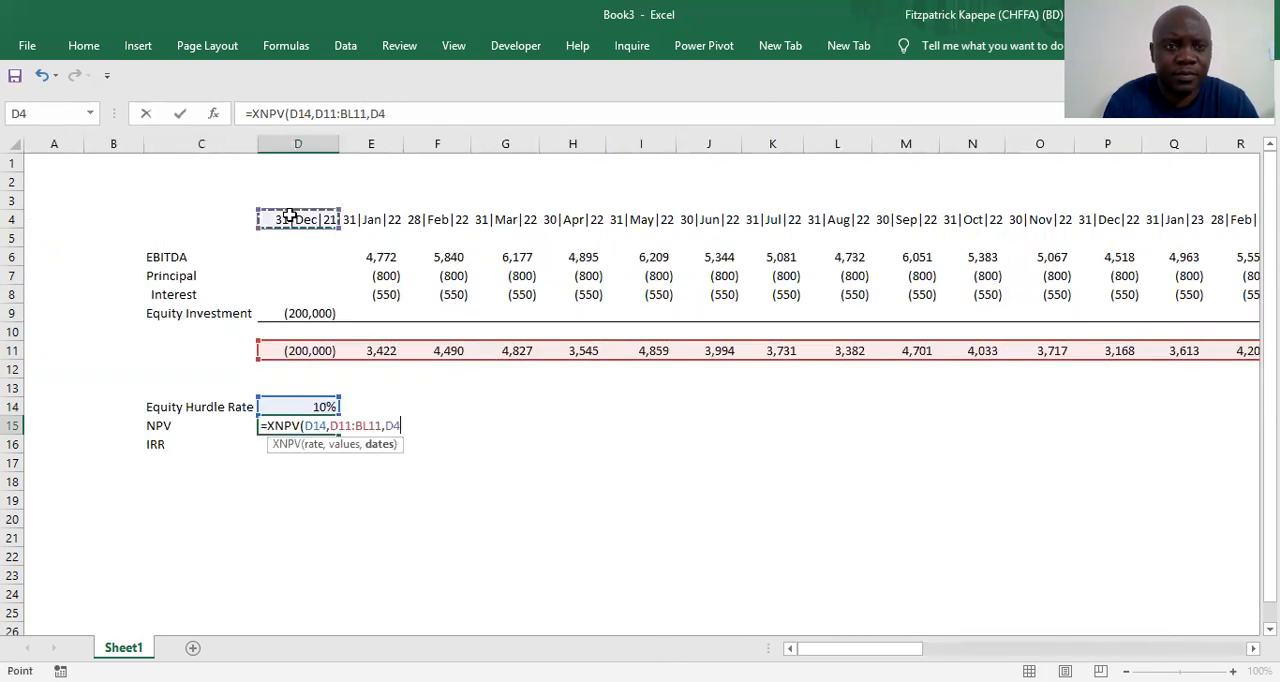
key(ctrl+shift+Right)
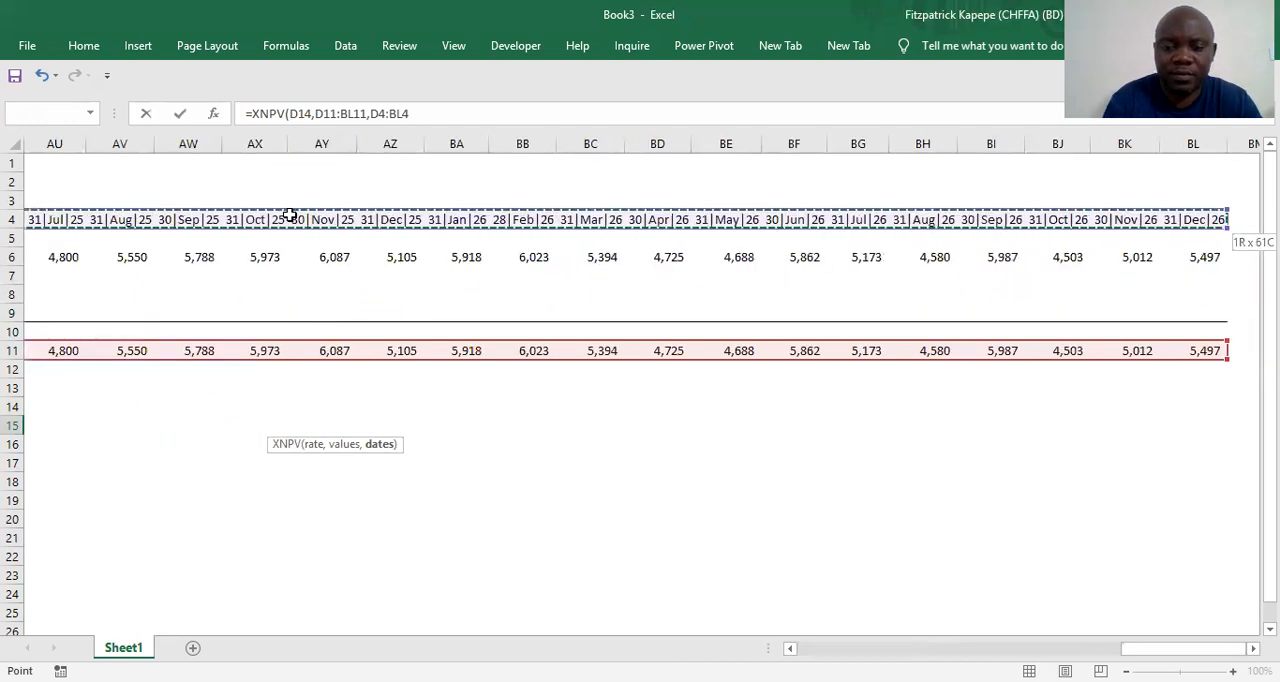
key(Return)
Format the NPV result in D15 with a thousands separator and no decimal places
key(Left)
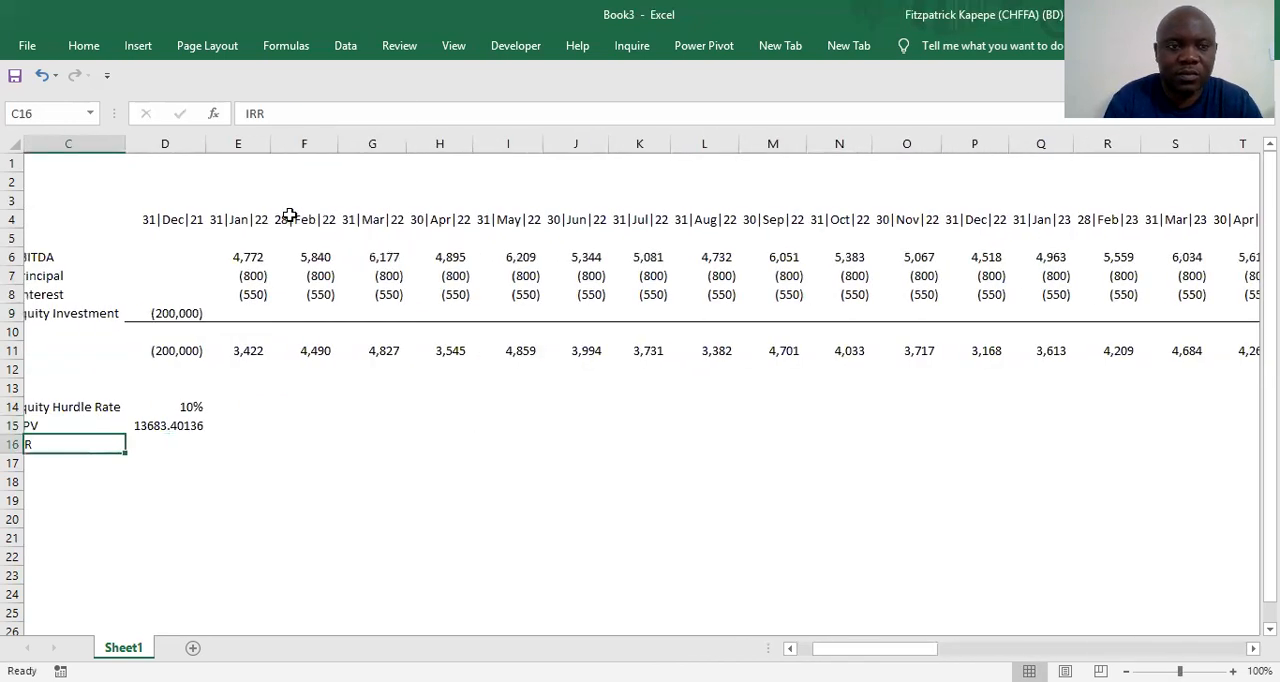
key(Left)
key(Left)
key(Right)
key(Right)
key(Right)
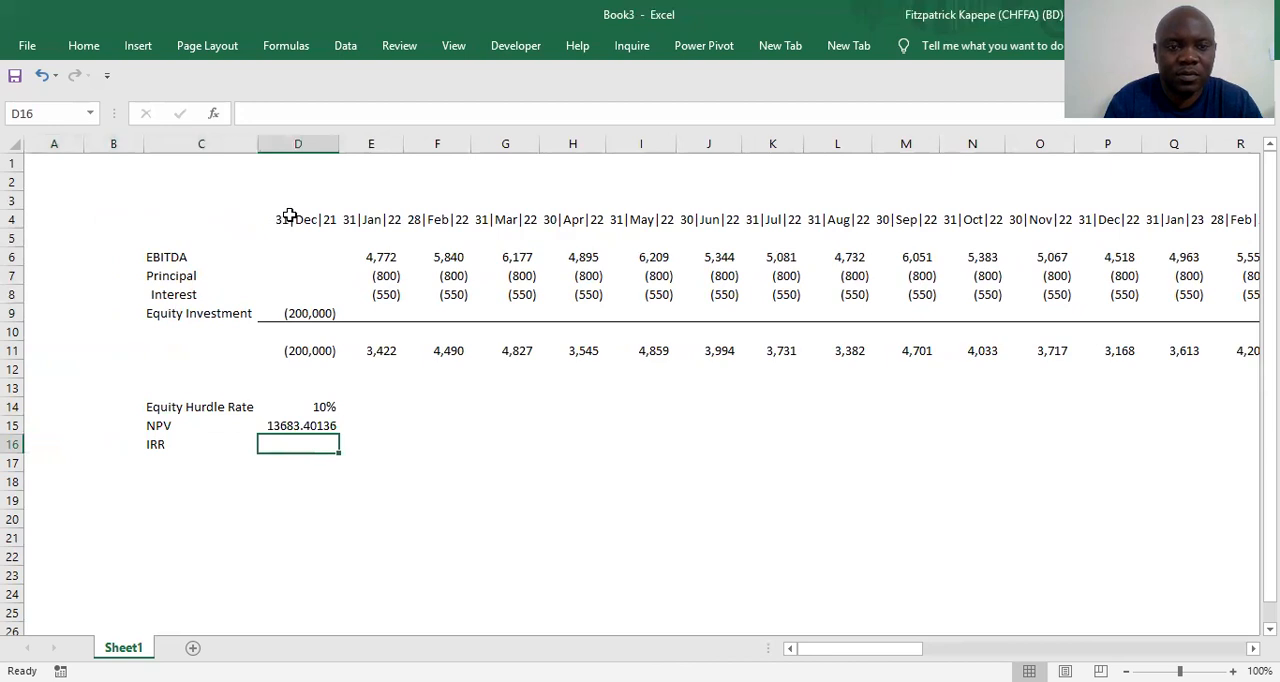
click(303, 423)
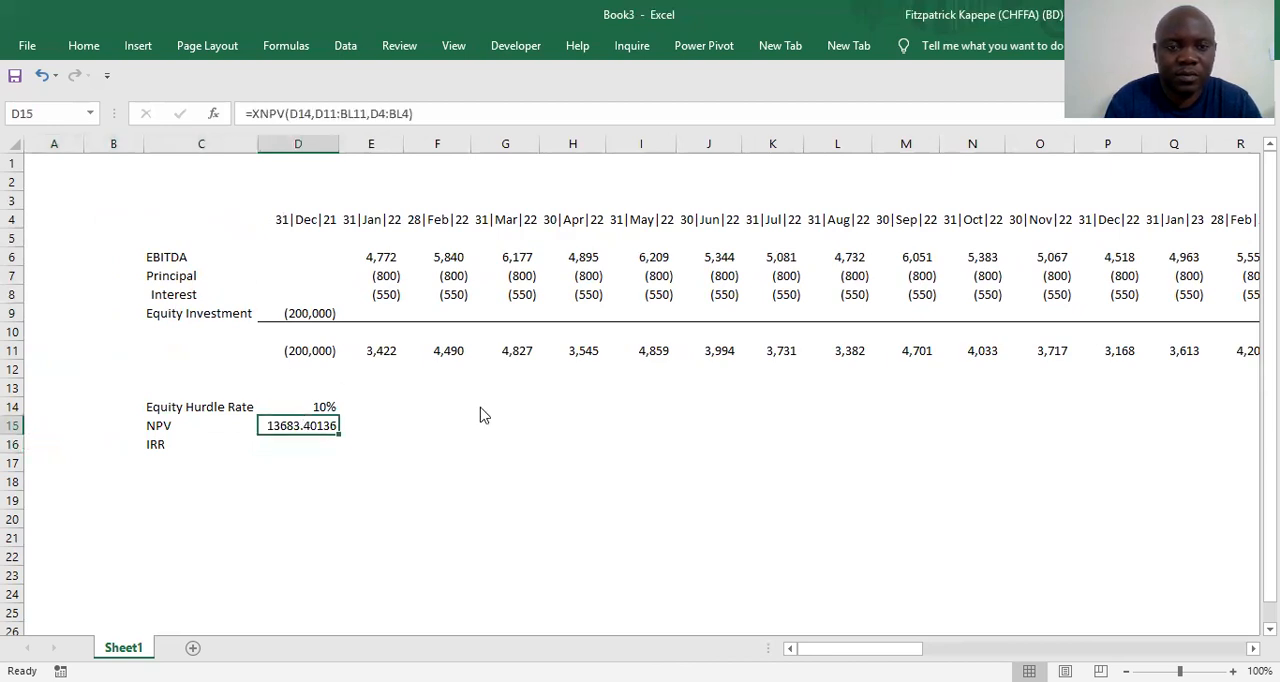
key(shift+F10)
click(514, 455)
double_click(500, 479)
Calculate the IRR in D16 with =XIRR(D11:BL11,D4:BL4), using the net cash flows and their dates
click(295, 440)
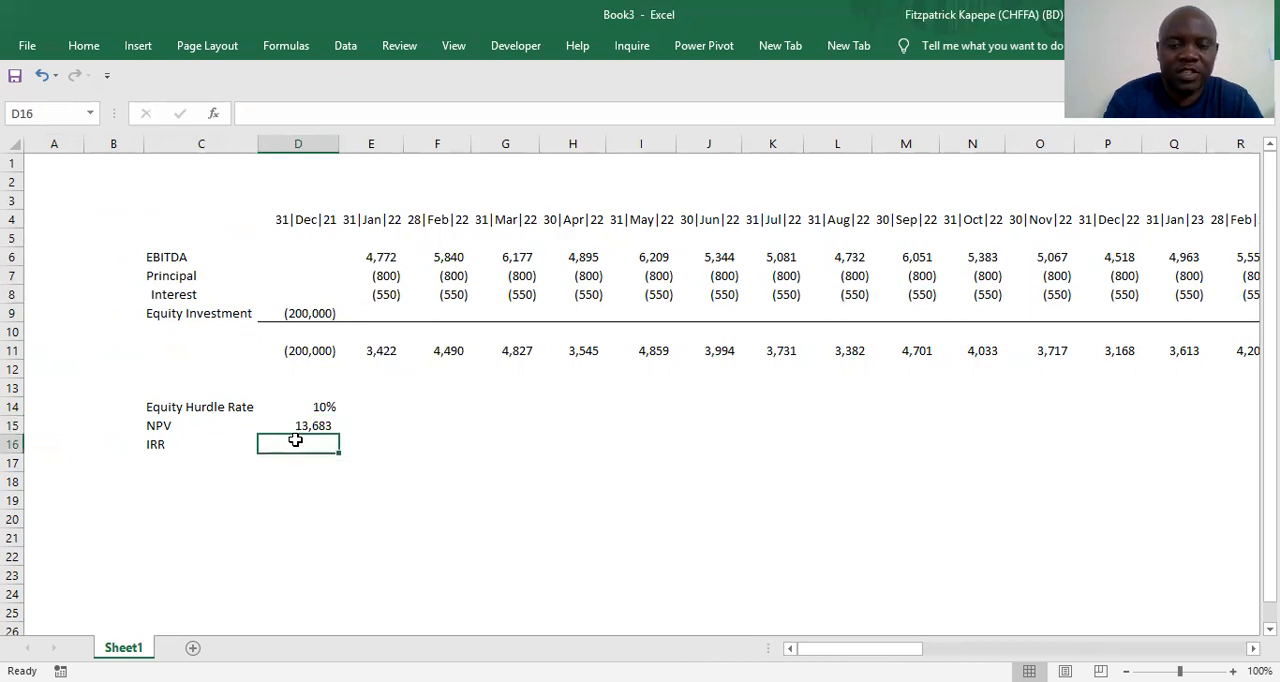
text(=x)
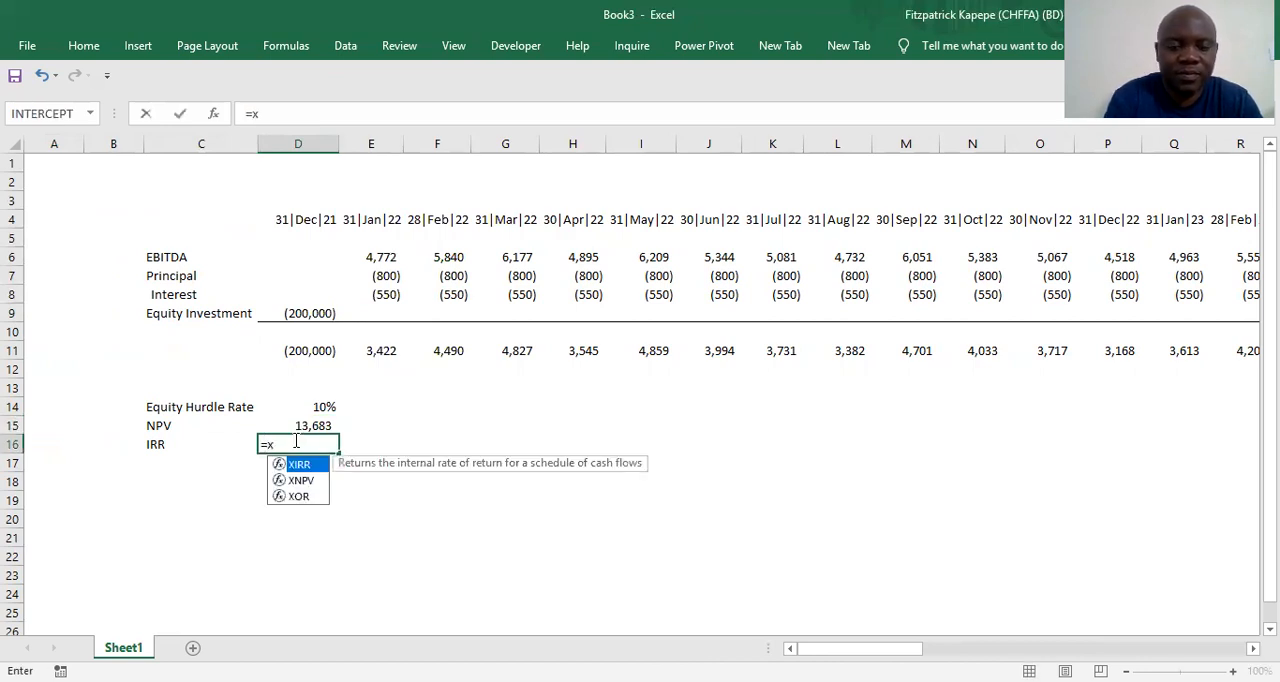
text(irr)
key(Tab)
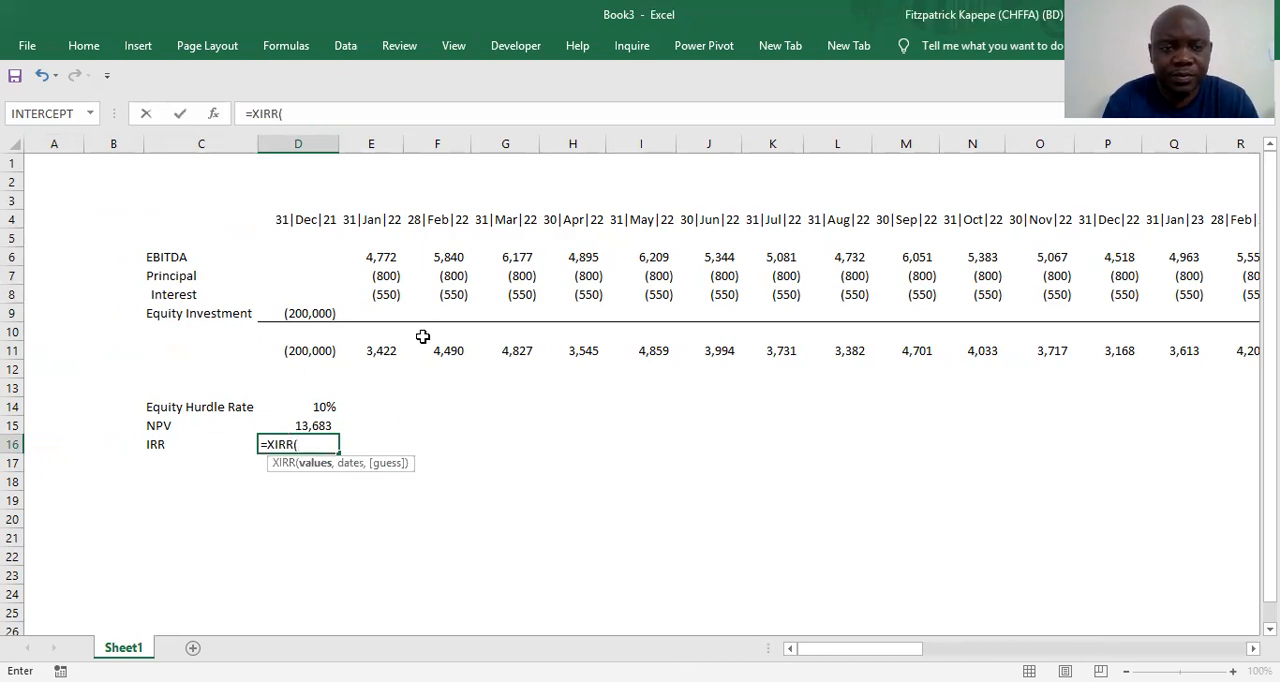
click(289, 350)
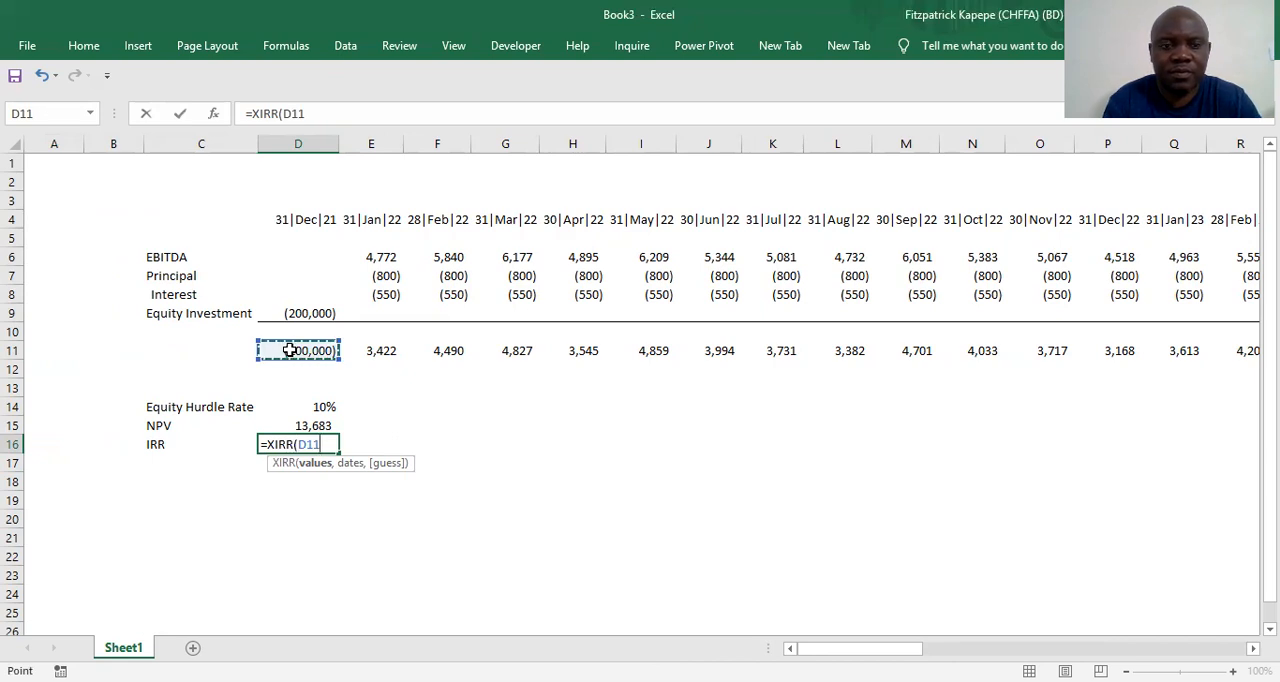
key(ctrl+shift+Right)
text(,)
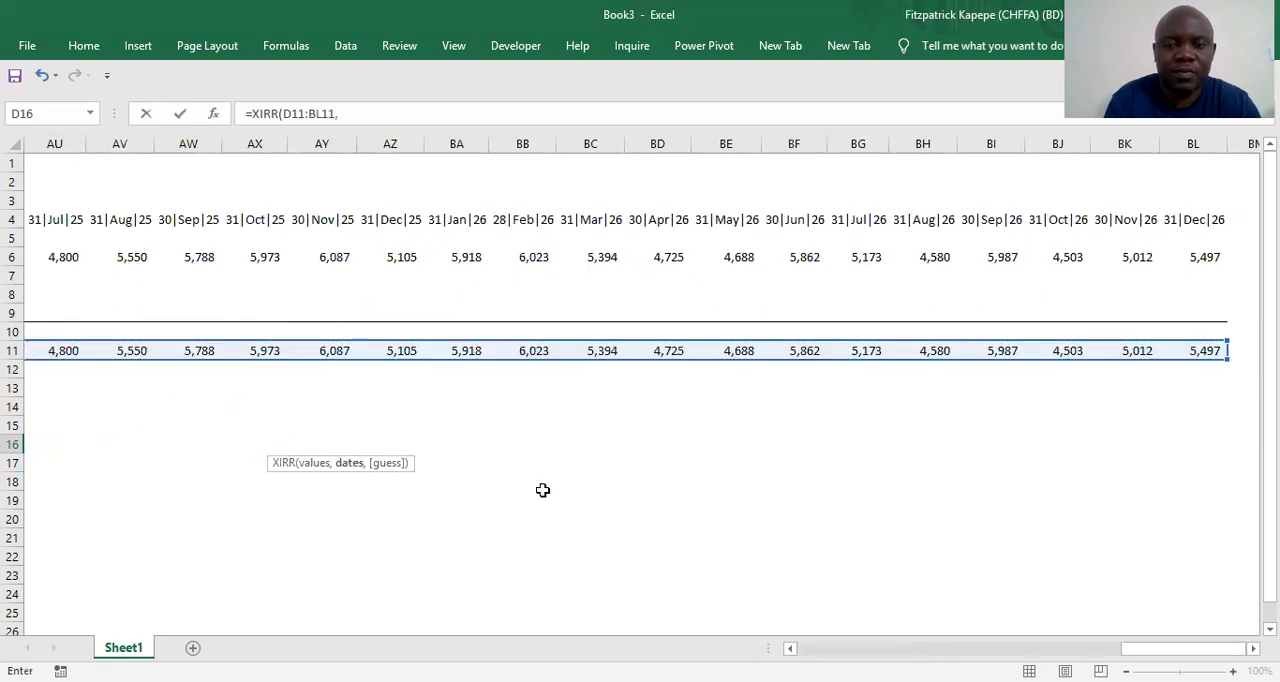
drag(1130, 648, 789, 632)
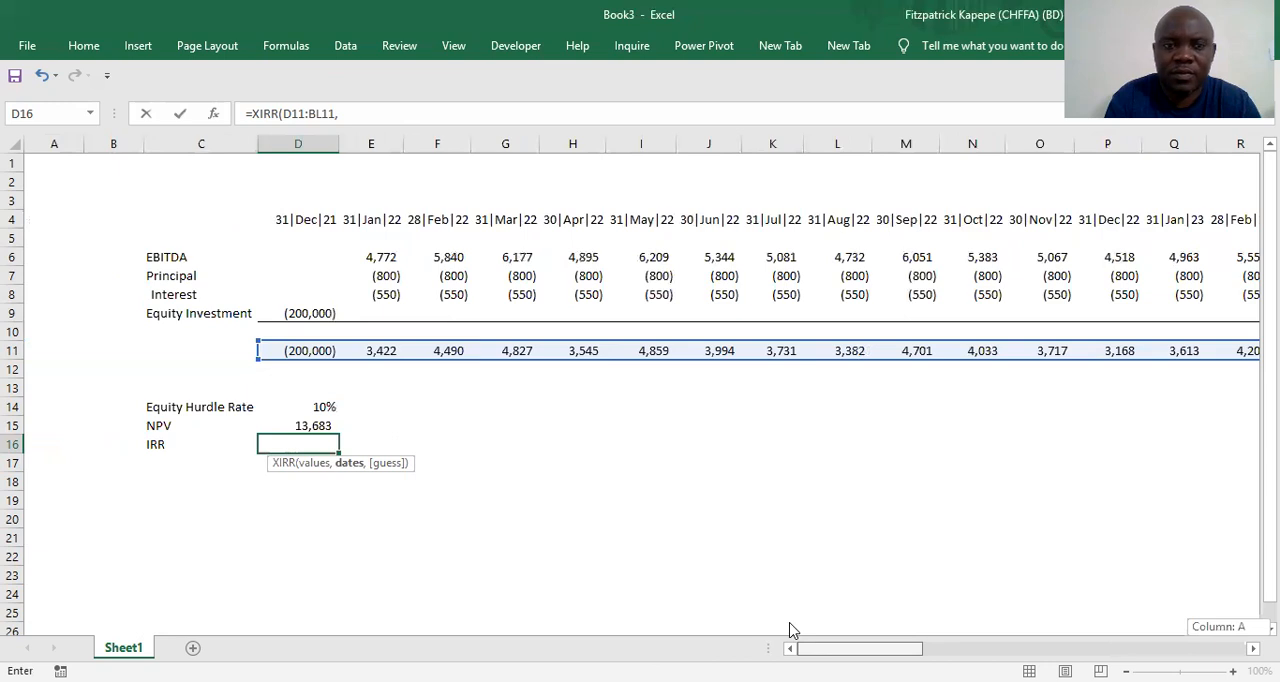
click(275, 221)
key(ctrl+shift+Right)
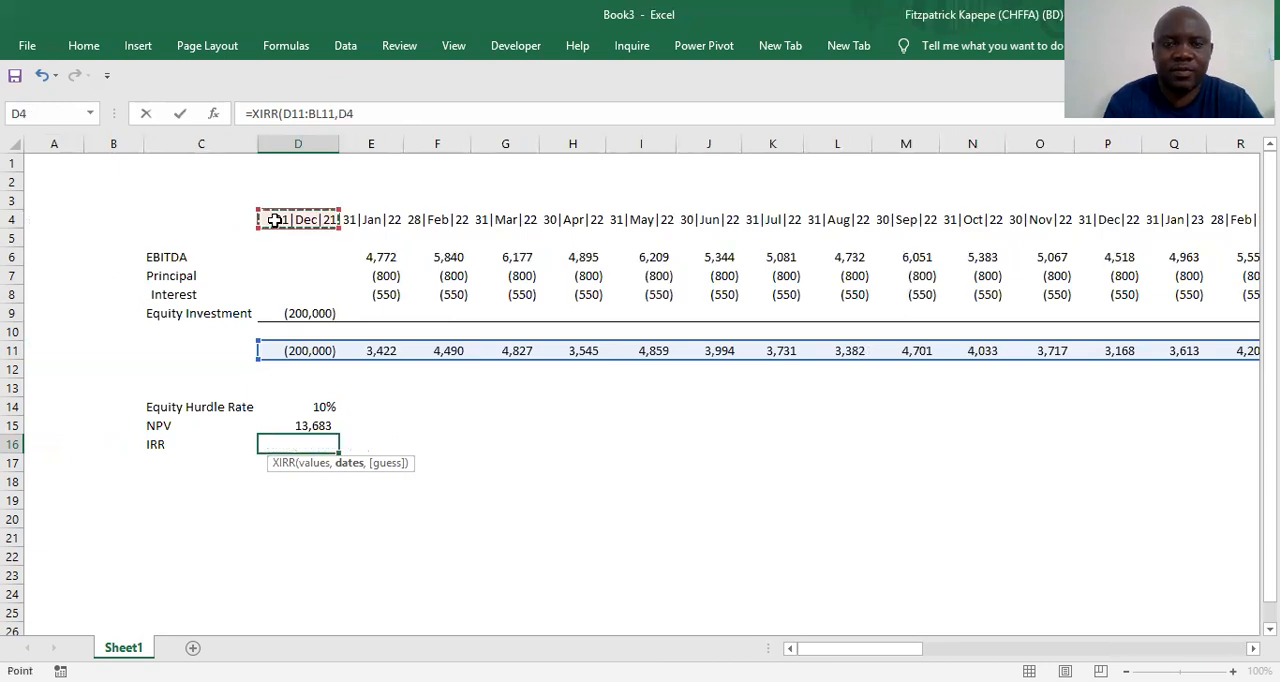
key(Return)
Format the IRR result in D16 as a percentage with one decimal place
key(Up)
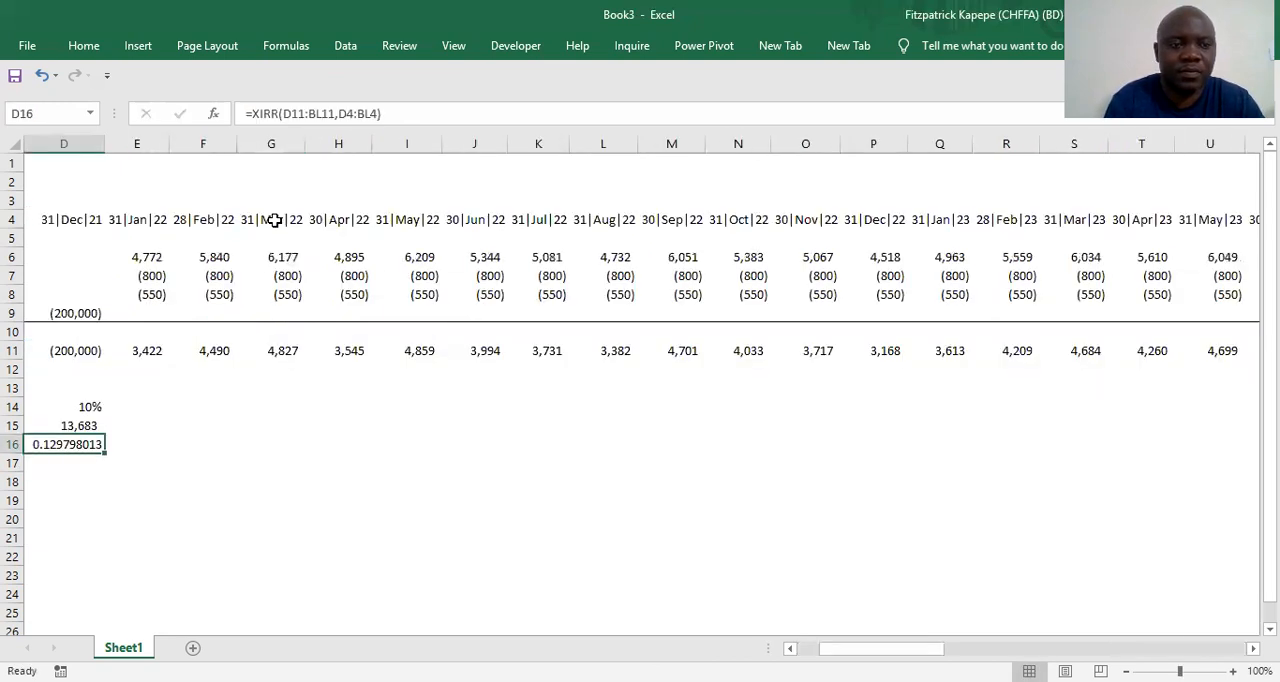
right_click(68, 446)
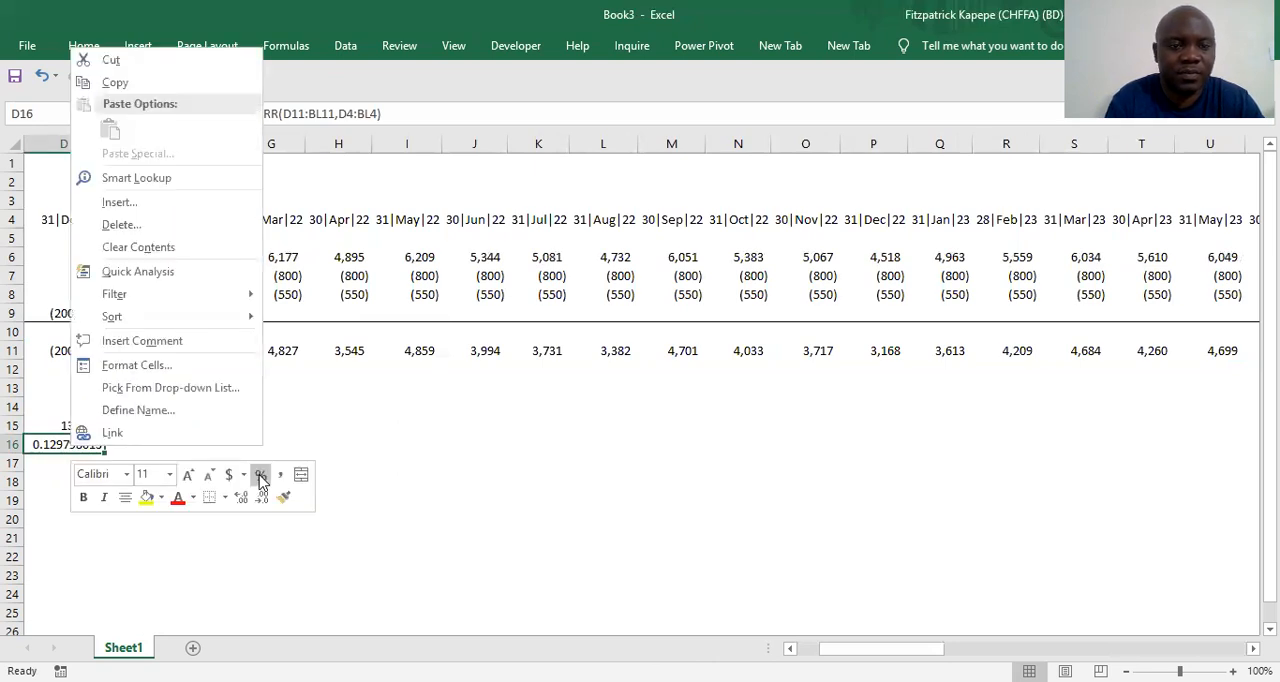
click(260, 475)
click(241, 497)
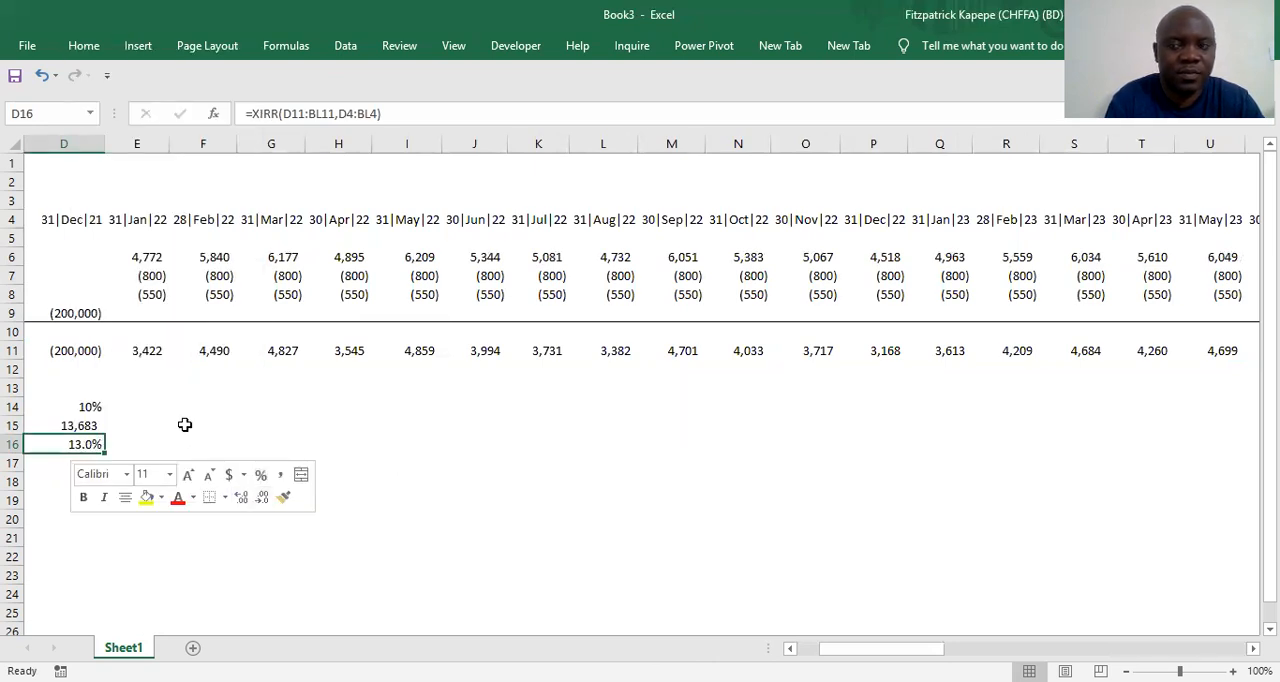
click(185, 425)
scroll(185, 425, left, 4)
click(185, 425)
key(Right)
key(Up)
key(Up)
key(Down)
key(Down)
key(Down)
key(Down)
key(Down)
key(Down)
key(Down)
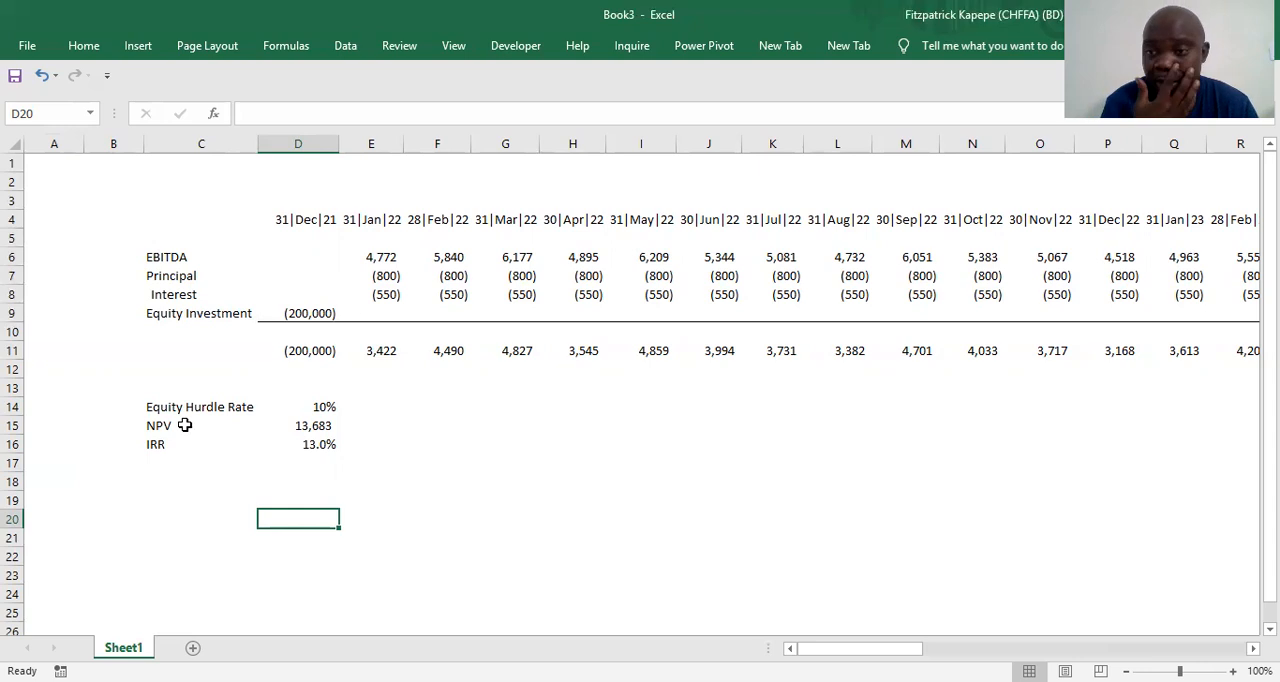
key(Up)
key(Left)
key(Left)
key(Up)
key(Right)
key(Up)
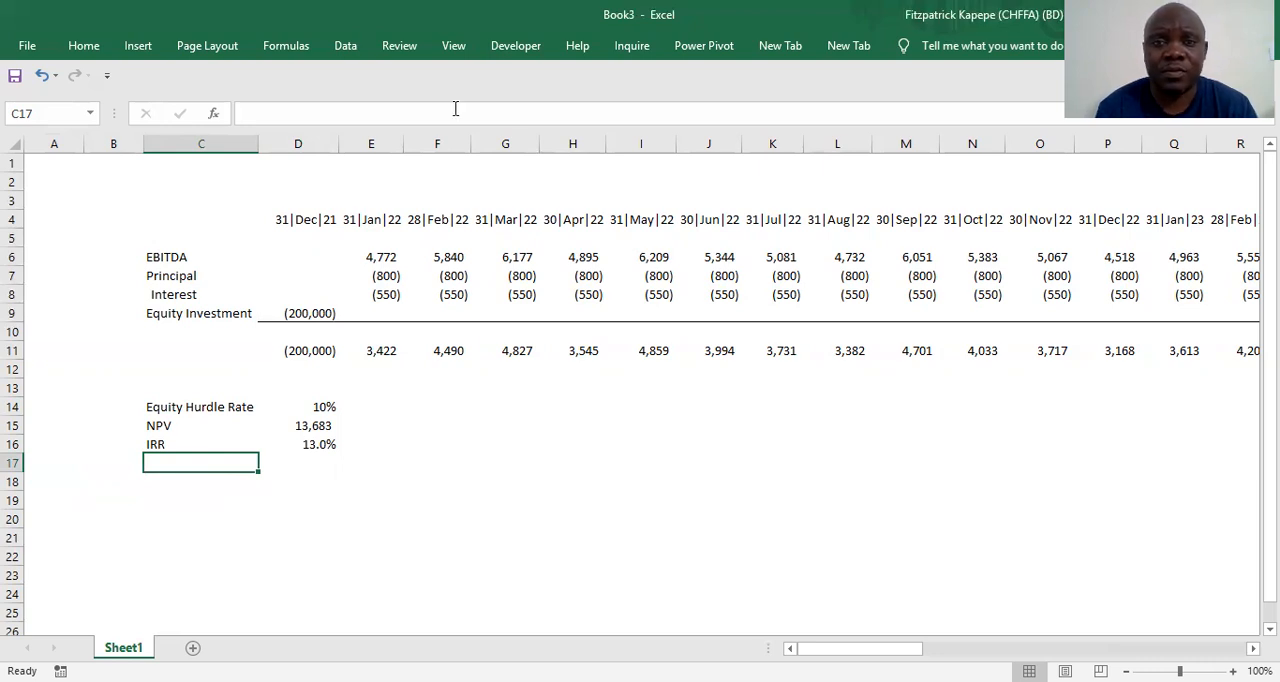
Draw a form control button below the IRR label, over cells C18 and C19
click(534, 48)
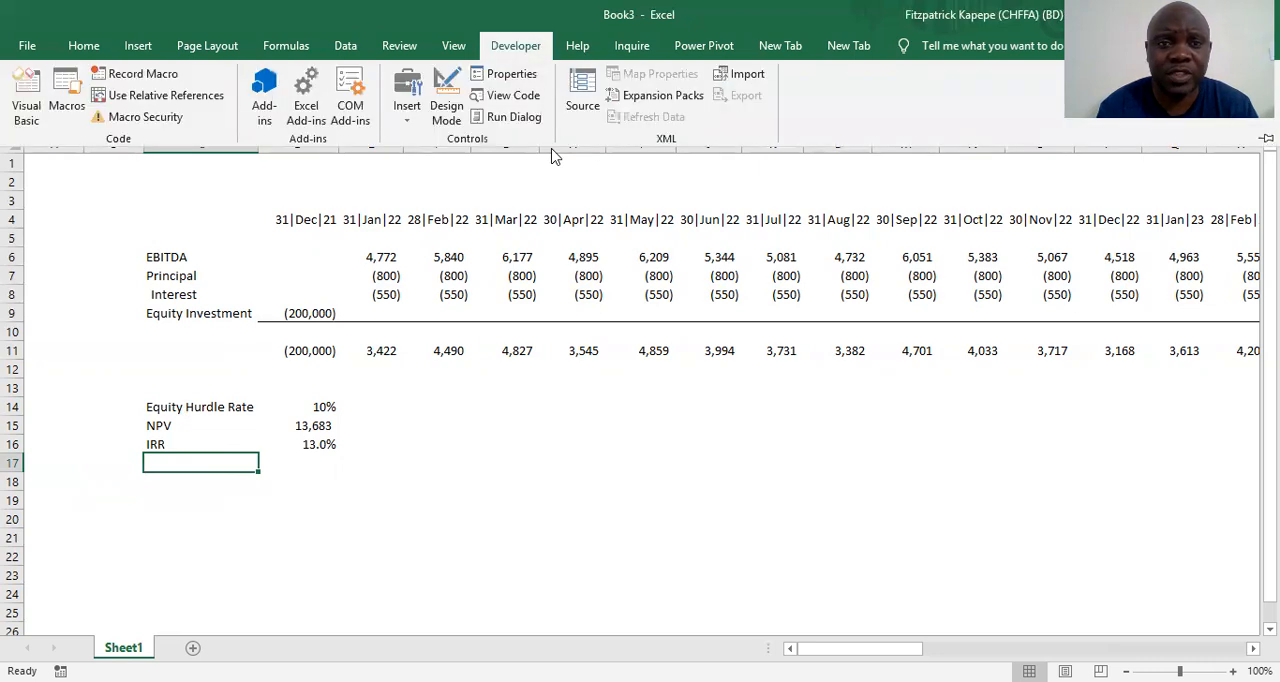
click(409, 126)
click(403, 158)
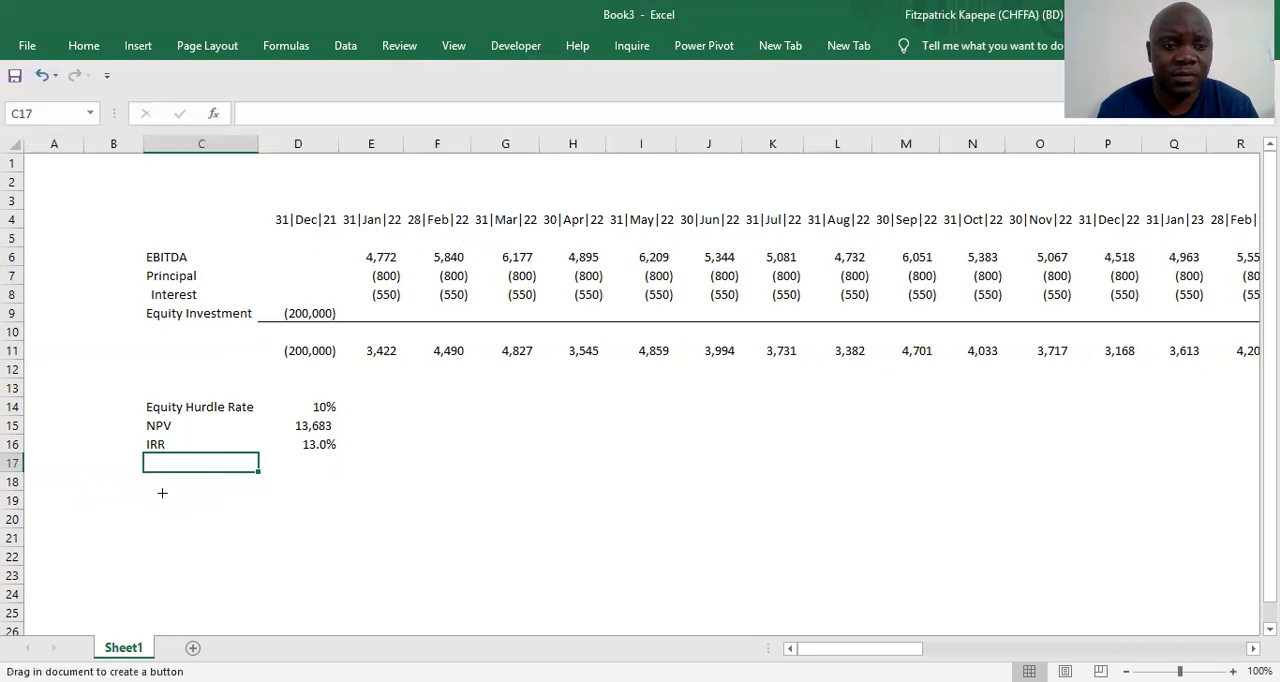
mouse_move(144, 472)
mouse_down()
mouse_move(226, 525)
mouse_move(241, 503)
mouse_up()
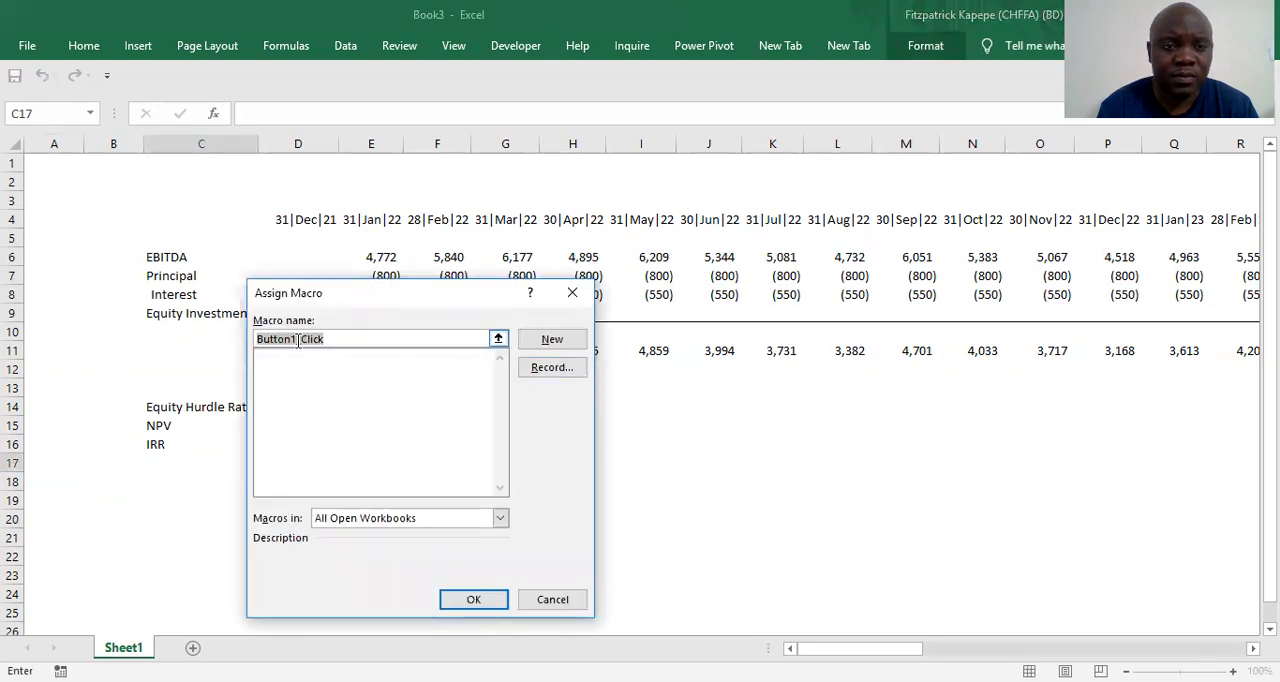
Assign the macro name Goal_Seek_Click to the new button
click(297, 342)
key(BackSpace)
key(BackSpace)
key(BackSpace)
key(BackSpace)
key(BackSpace)
key(BackSpace)
key(BackSpace)
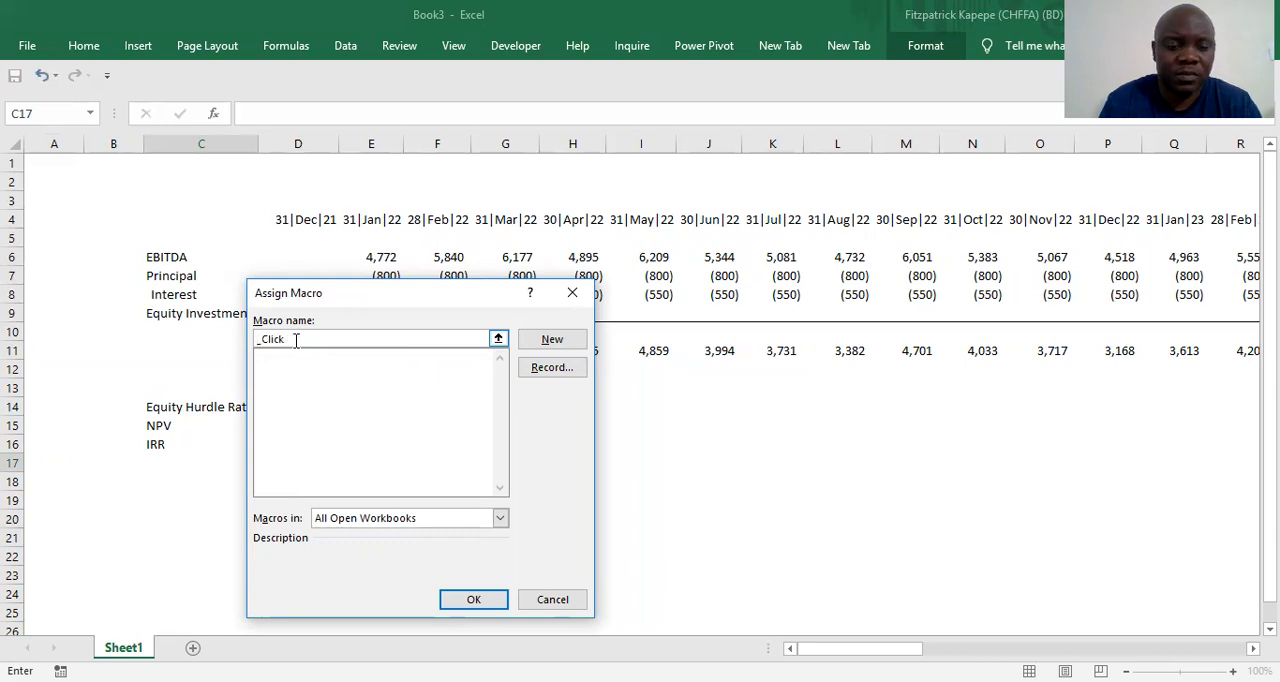
text(Goal)
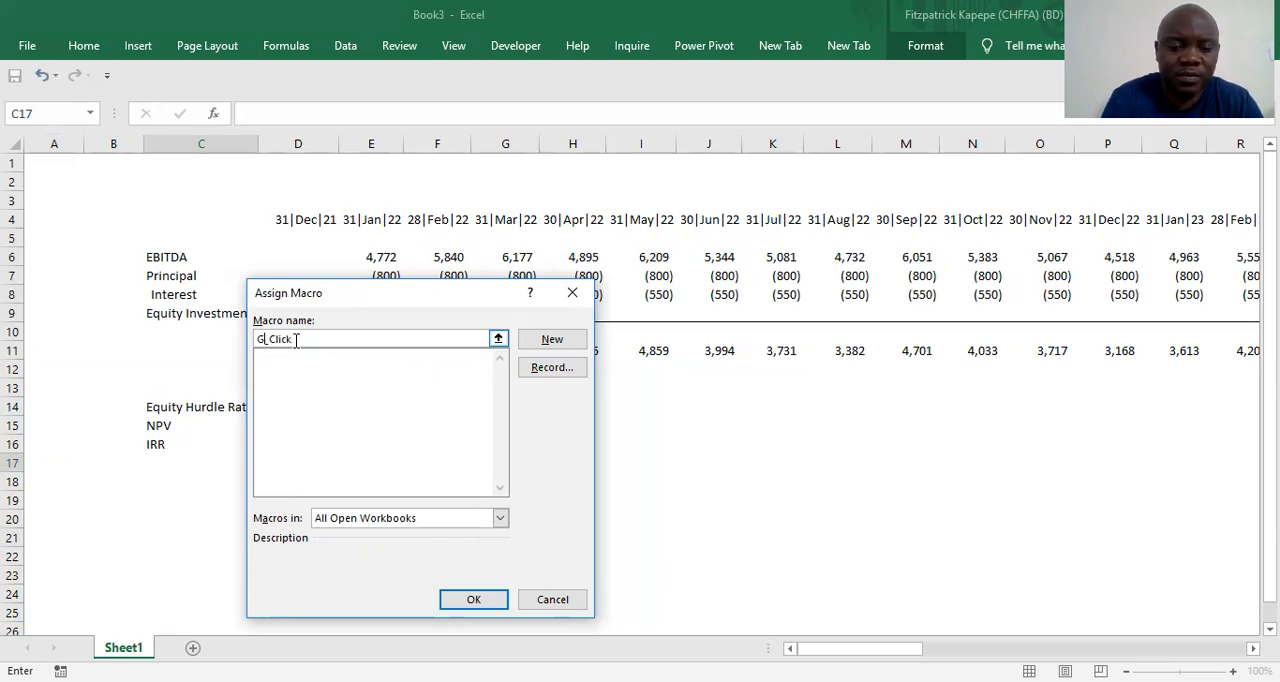
text(_)
text(Se)
text(t)
text(k)
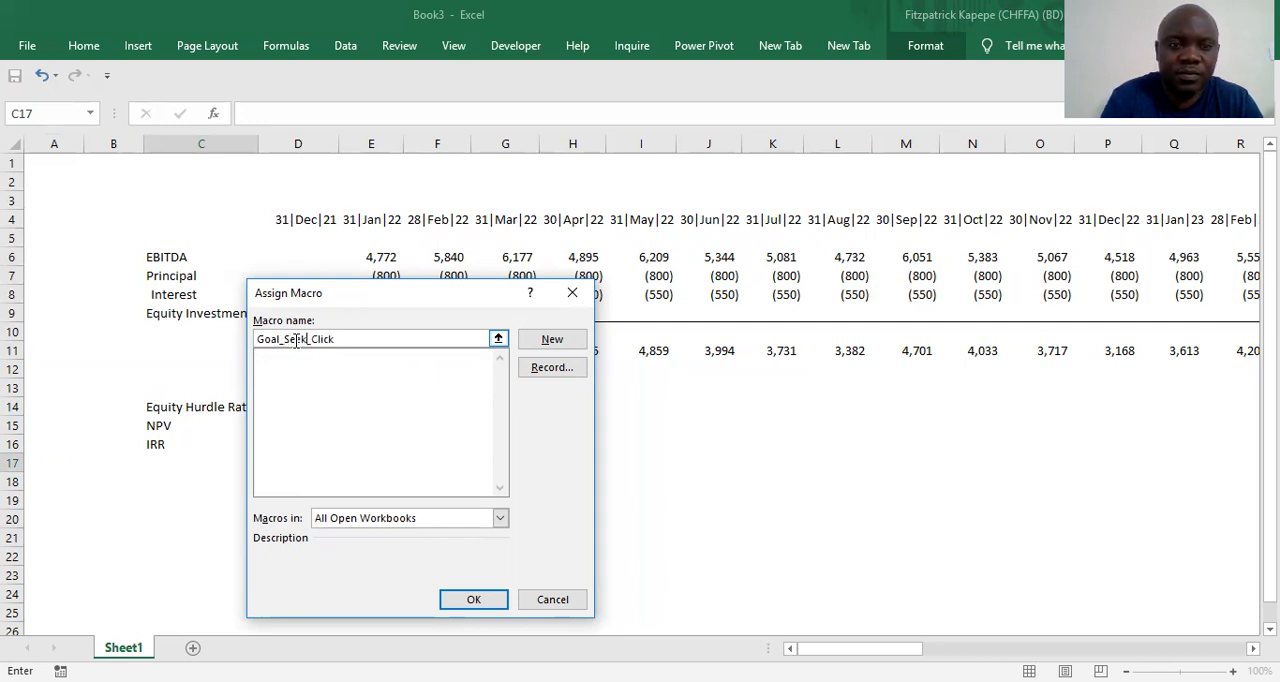
click(472, 602)
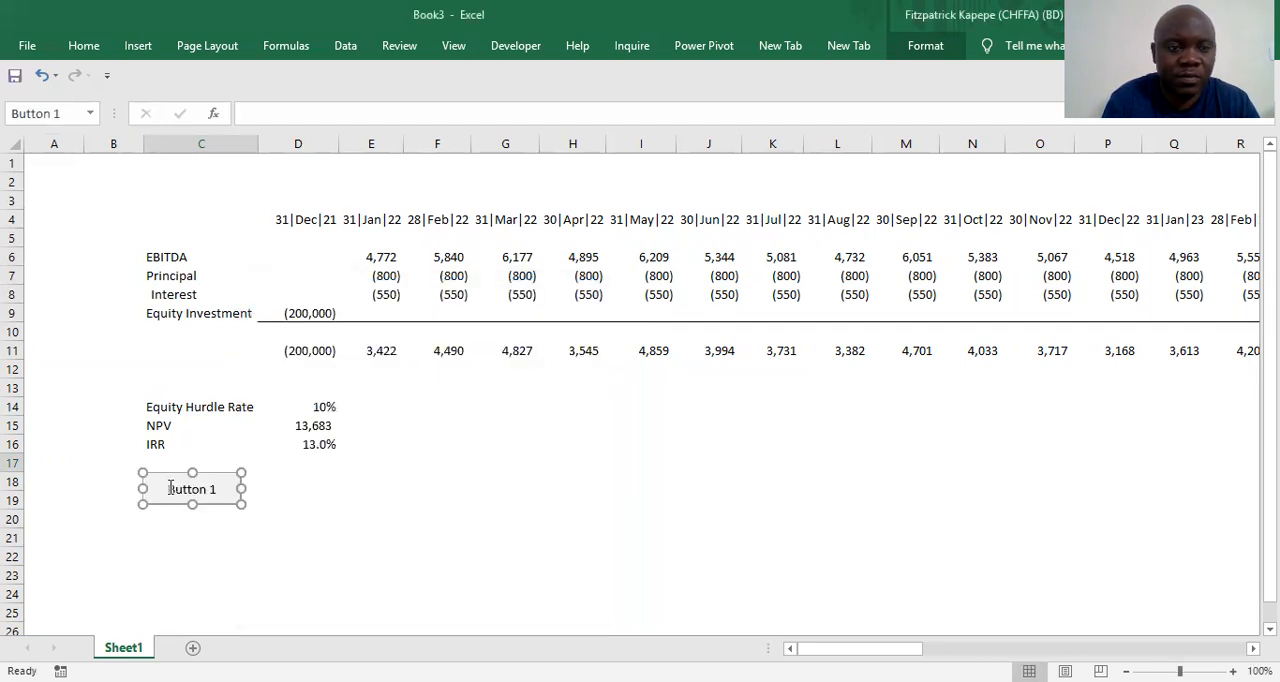
Replace the button's caption with GoalSeek IRR and deselect the button
click(170, 488)
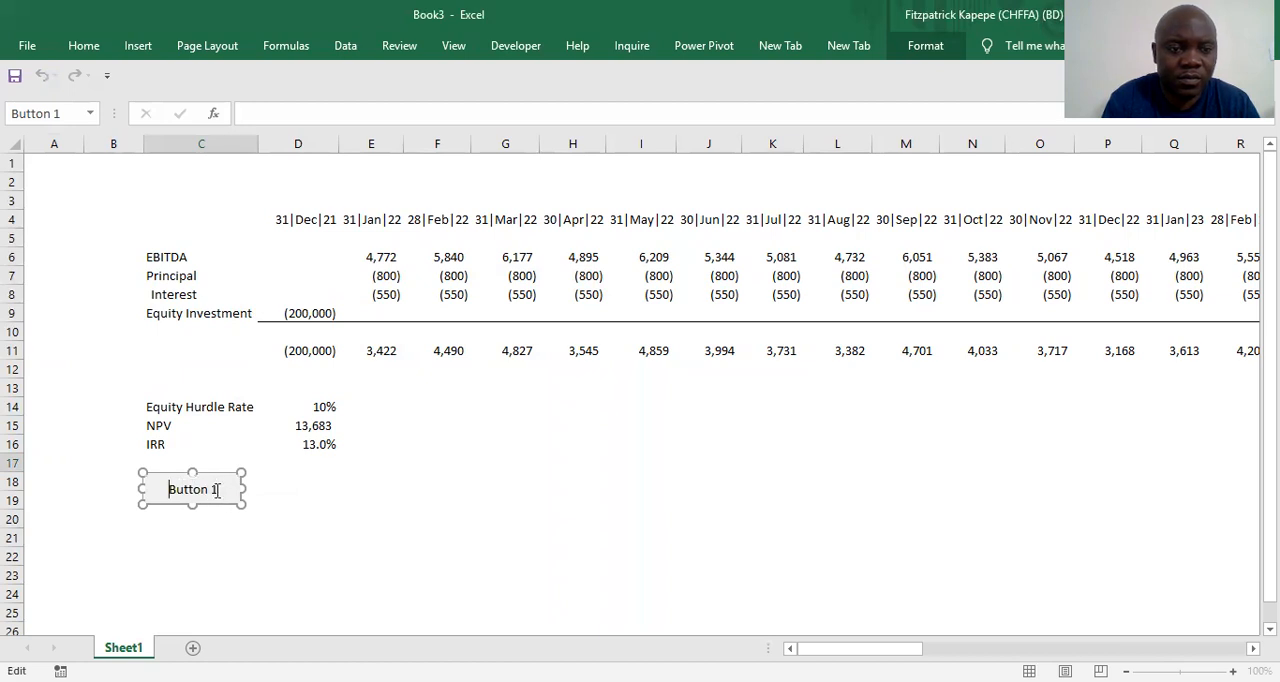
key(Delete)
key(Delete)
key(Delete)
key(Delete)
key(Delete)
key(Delete)
key(Delete)
key(Delete)
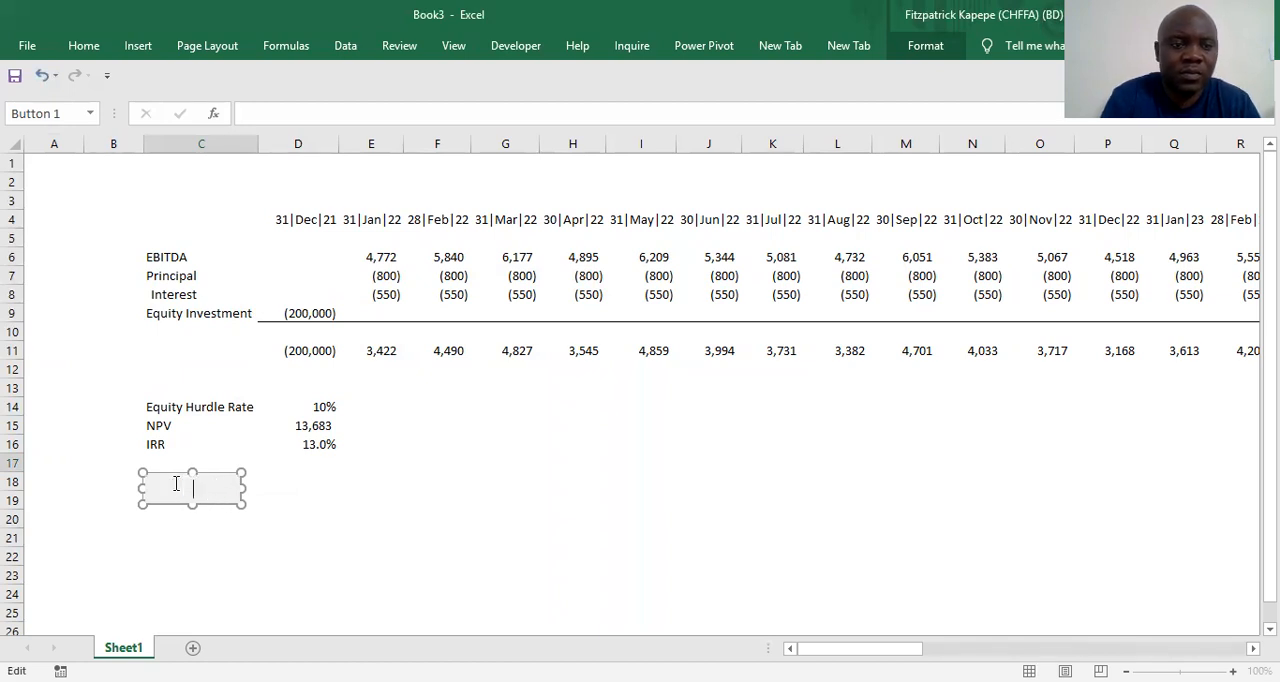
text(Goal)
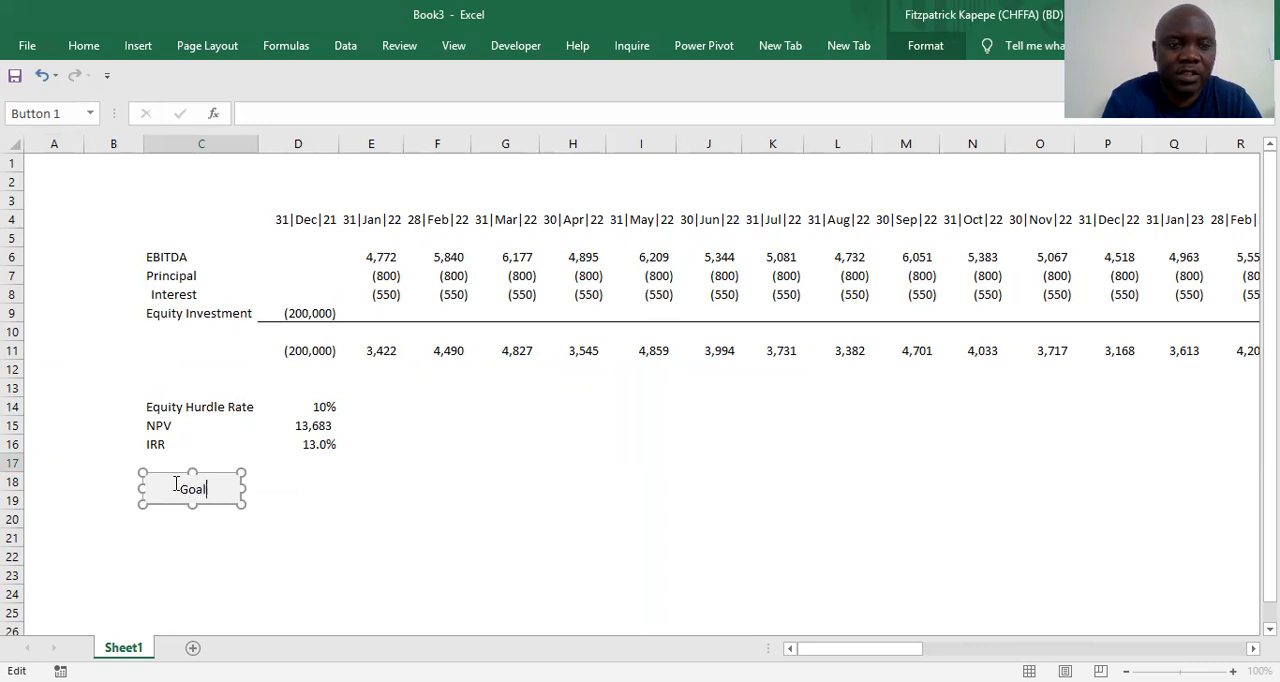
text(Seek IRR)
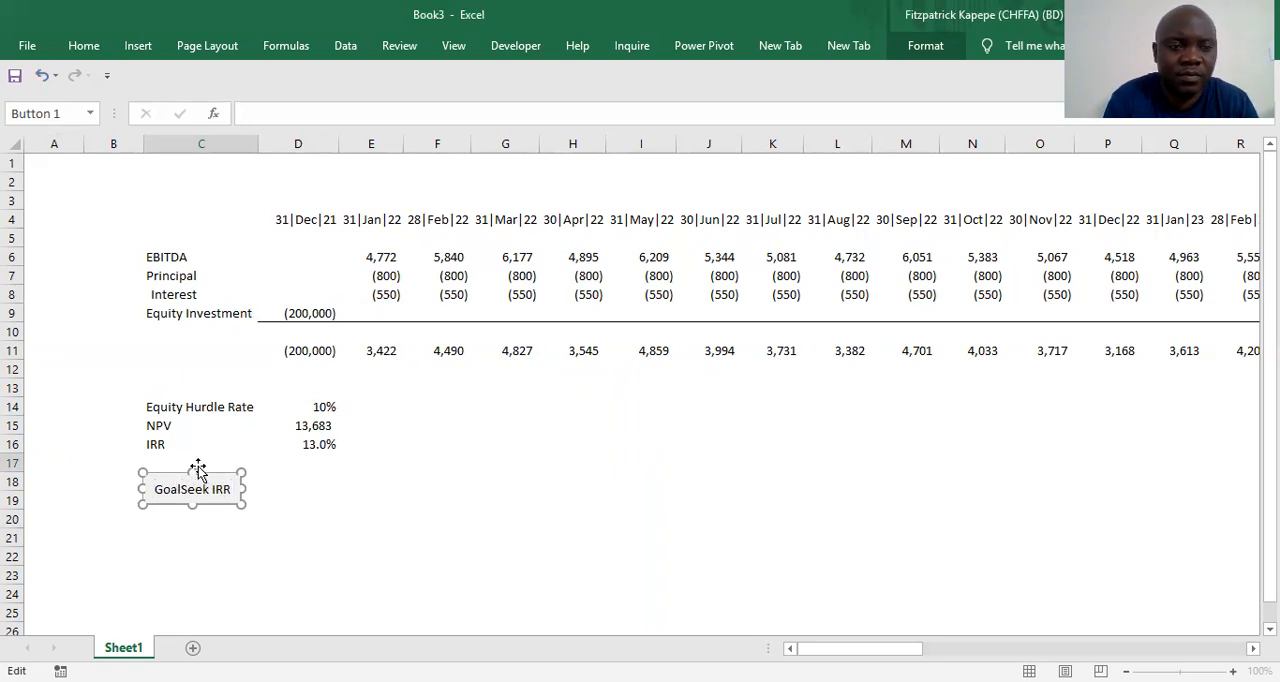
click(311, 497)
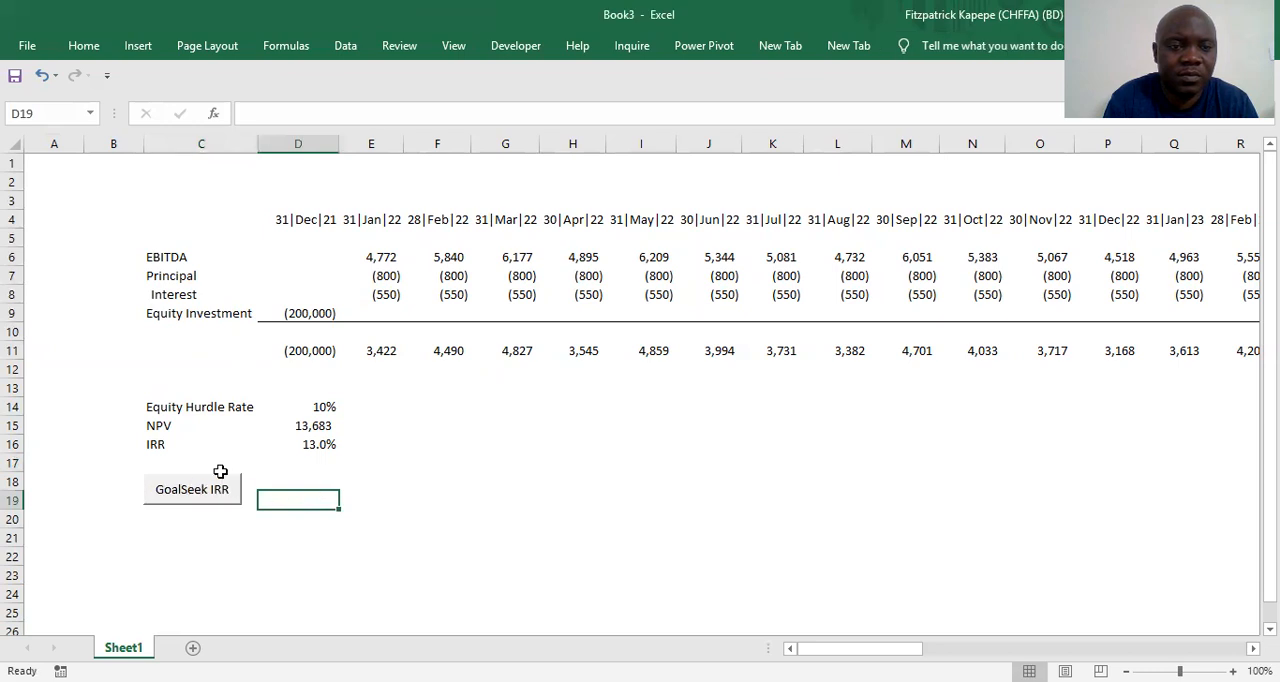
Move the GoalSeek IRR button sideways so it straddles columns B and C, and deselect it
right_click(212, 483)
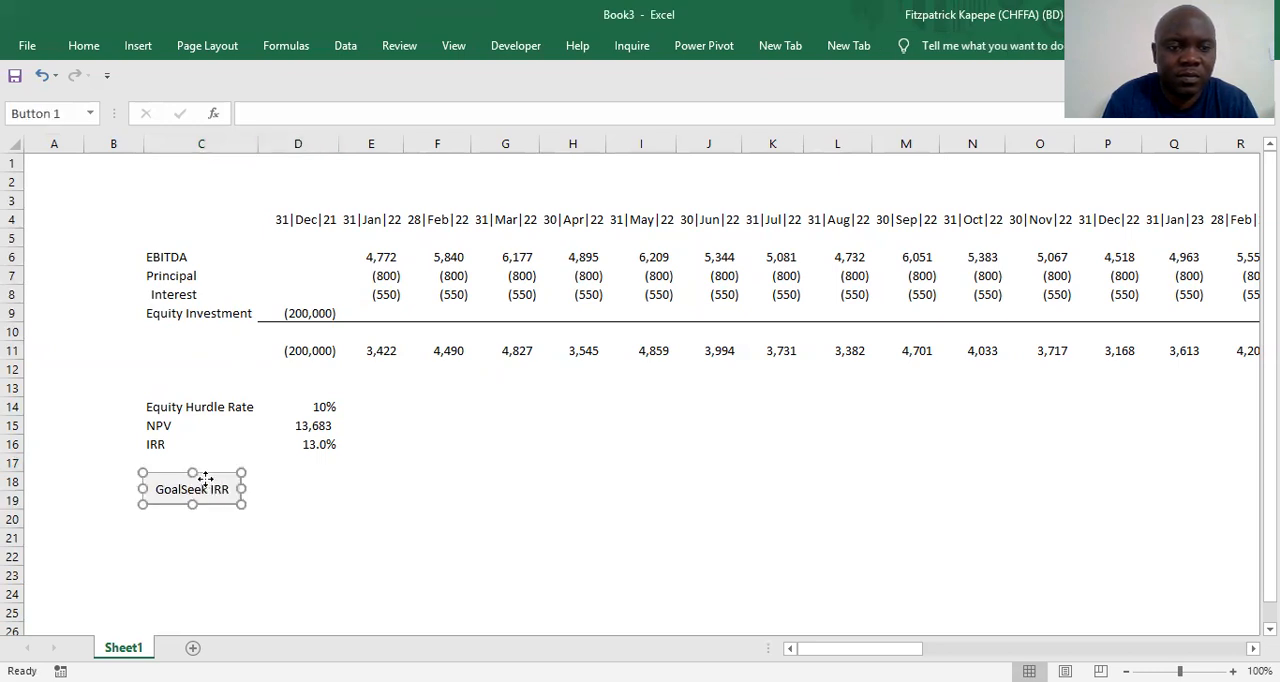
drag(212, 476, 183, 475)
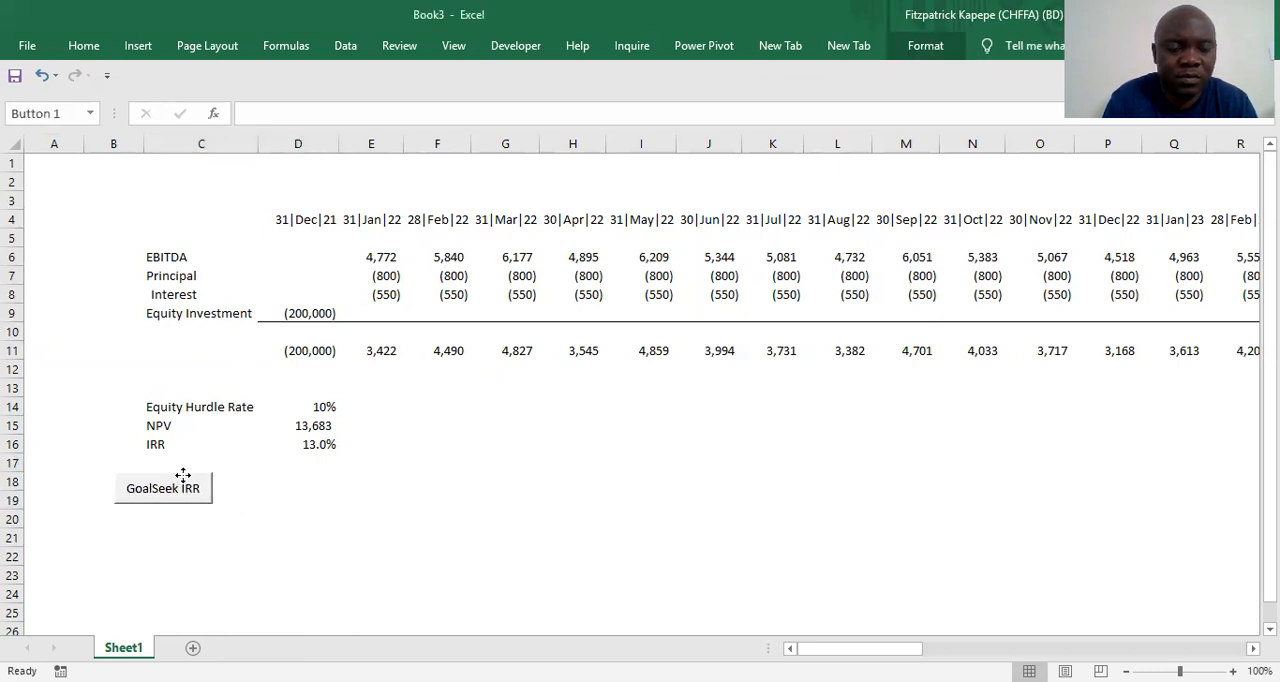
click(298, 481)
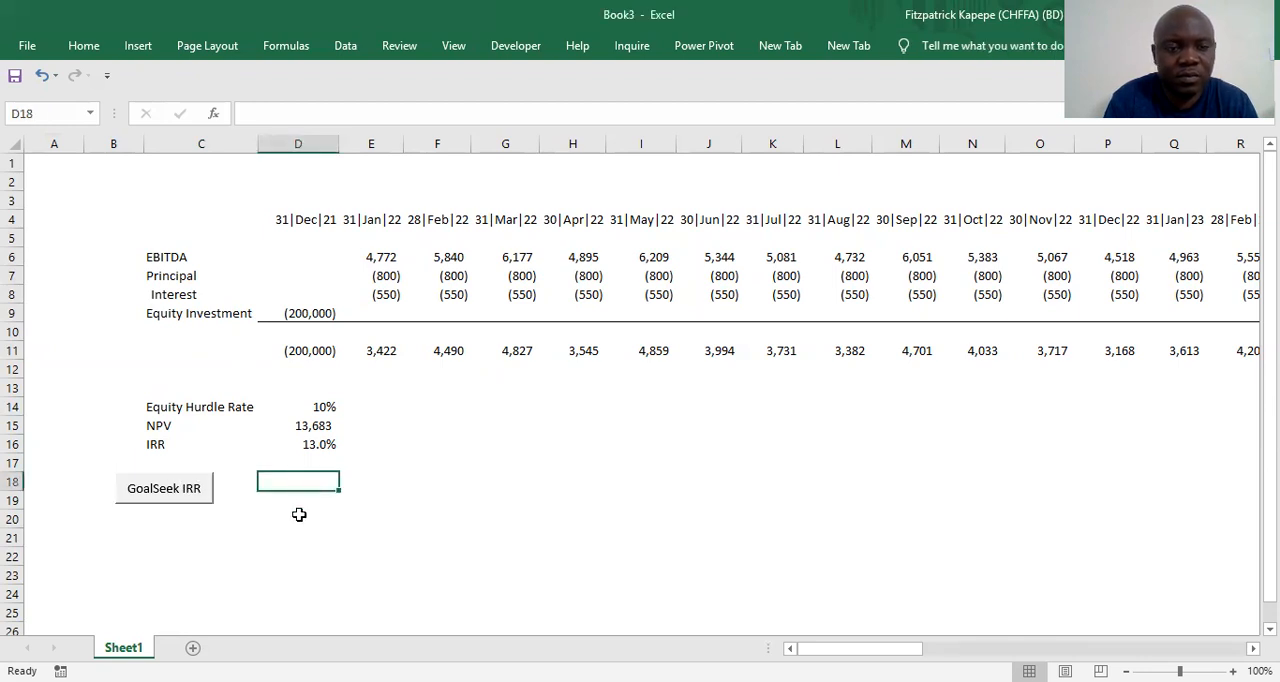
Make row 18 about twice as tall and reduce the GoalSeek IRR button's height to fit within the row
drag(15, 487, 15, 509)
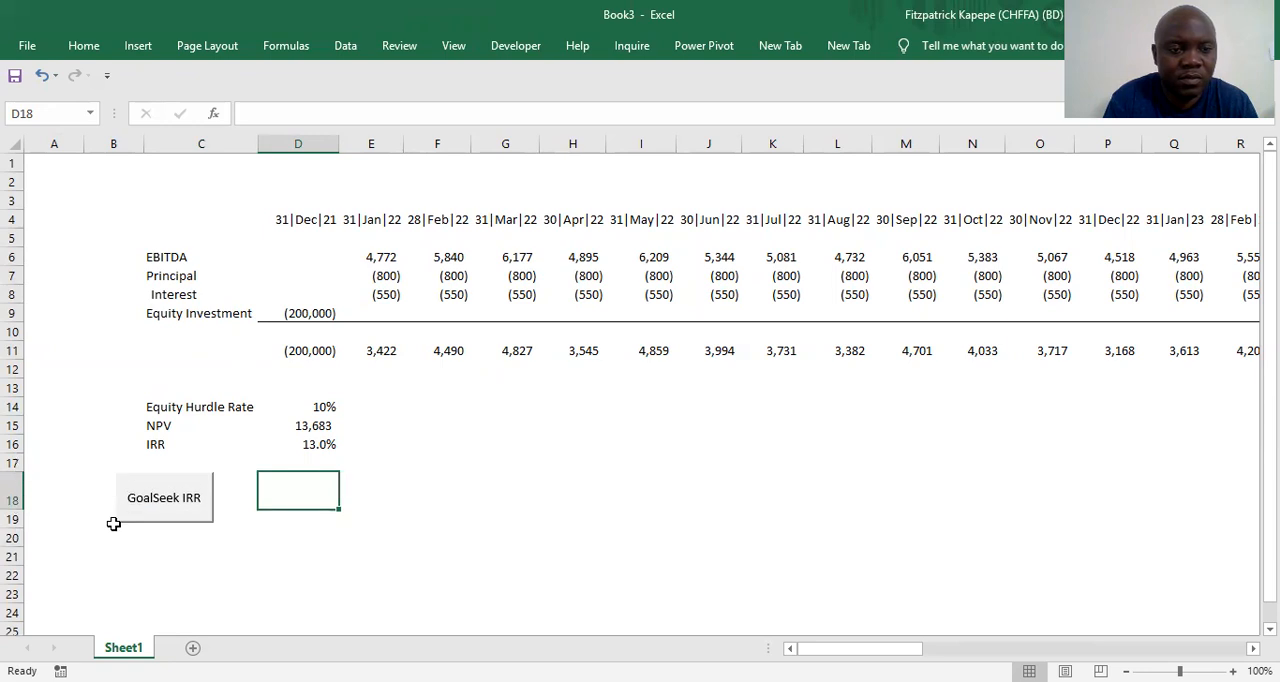
right_click(158, 498)
click(165, 509)
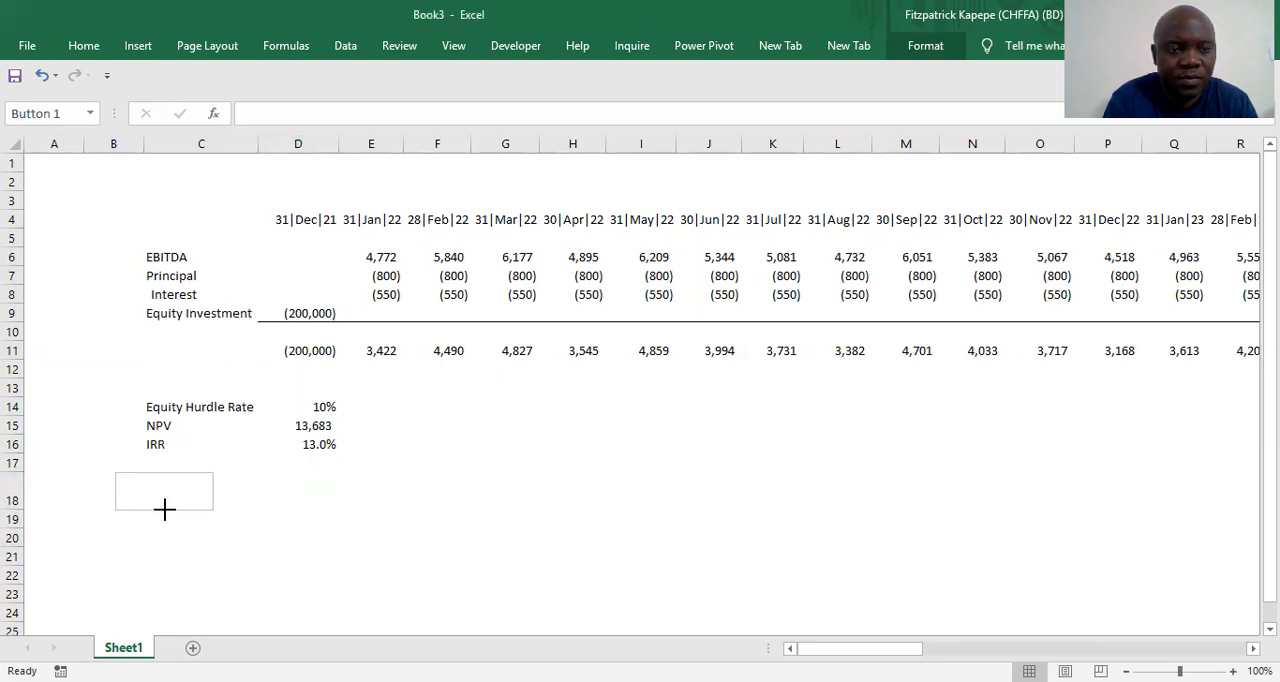
Apply a dashed outline border in a dark theme colour to cell D18
click(297, 489)
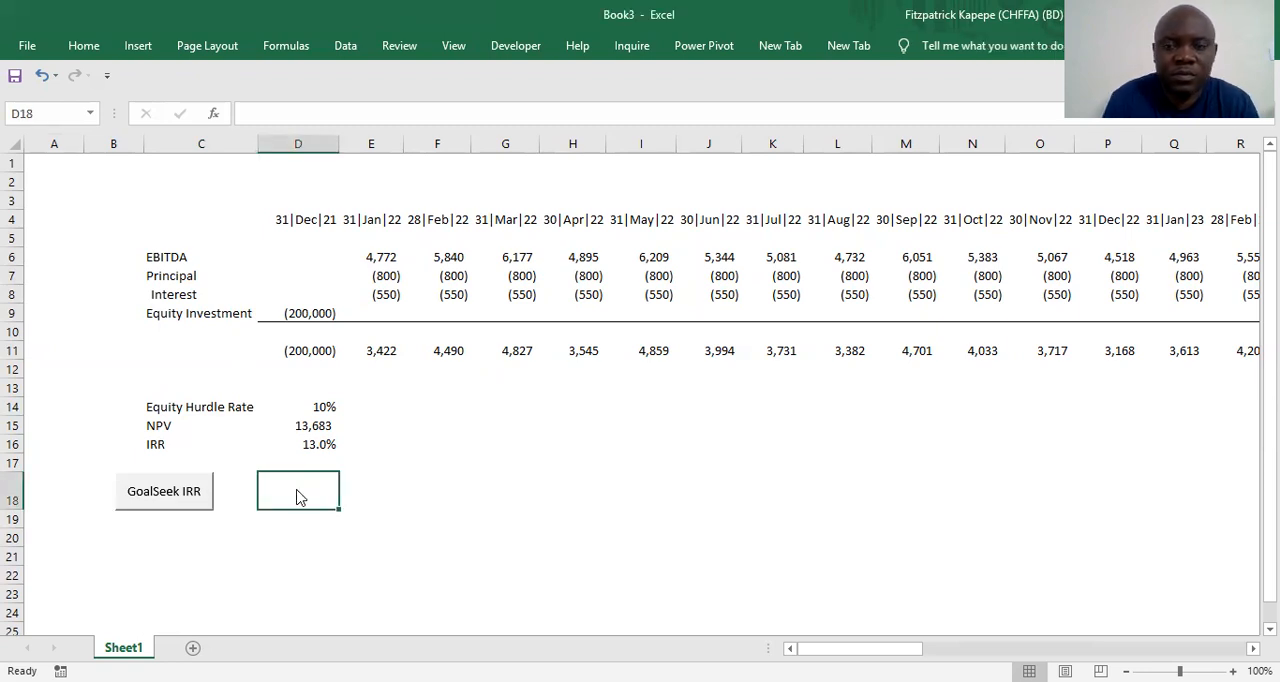
key(ctrl+1)
click(246, 406)
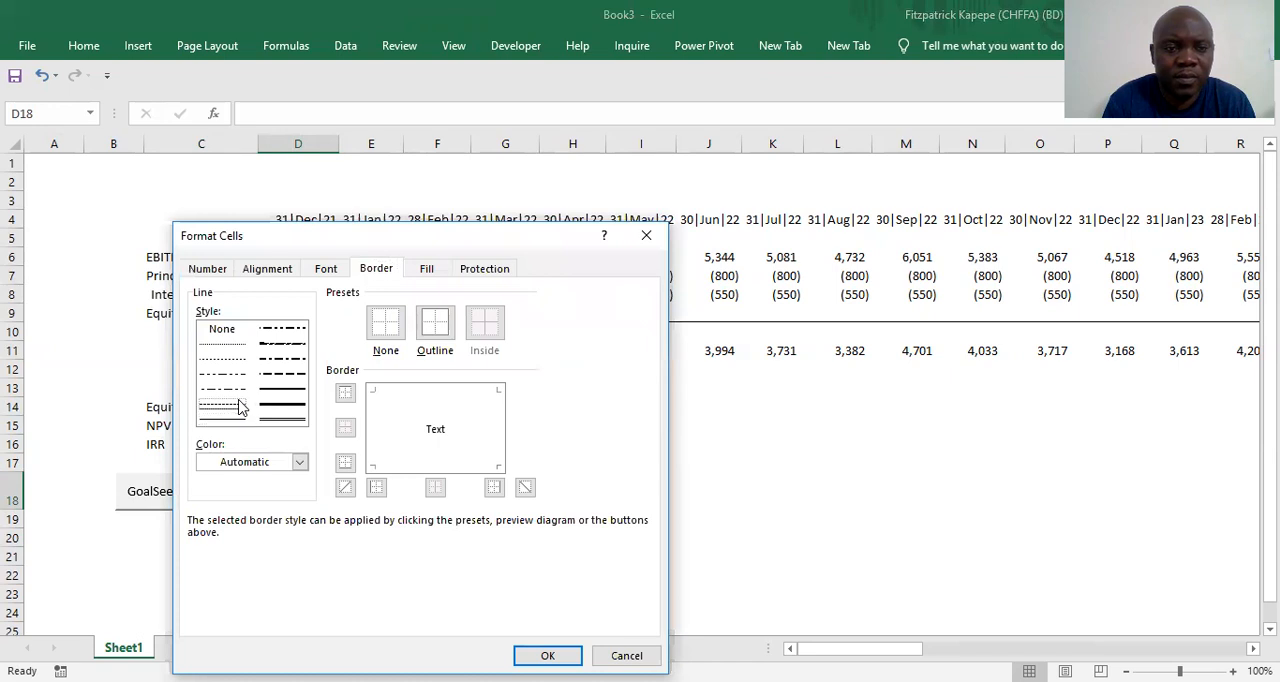
click(300, 463)
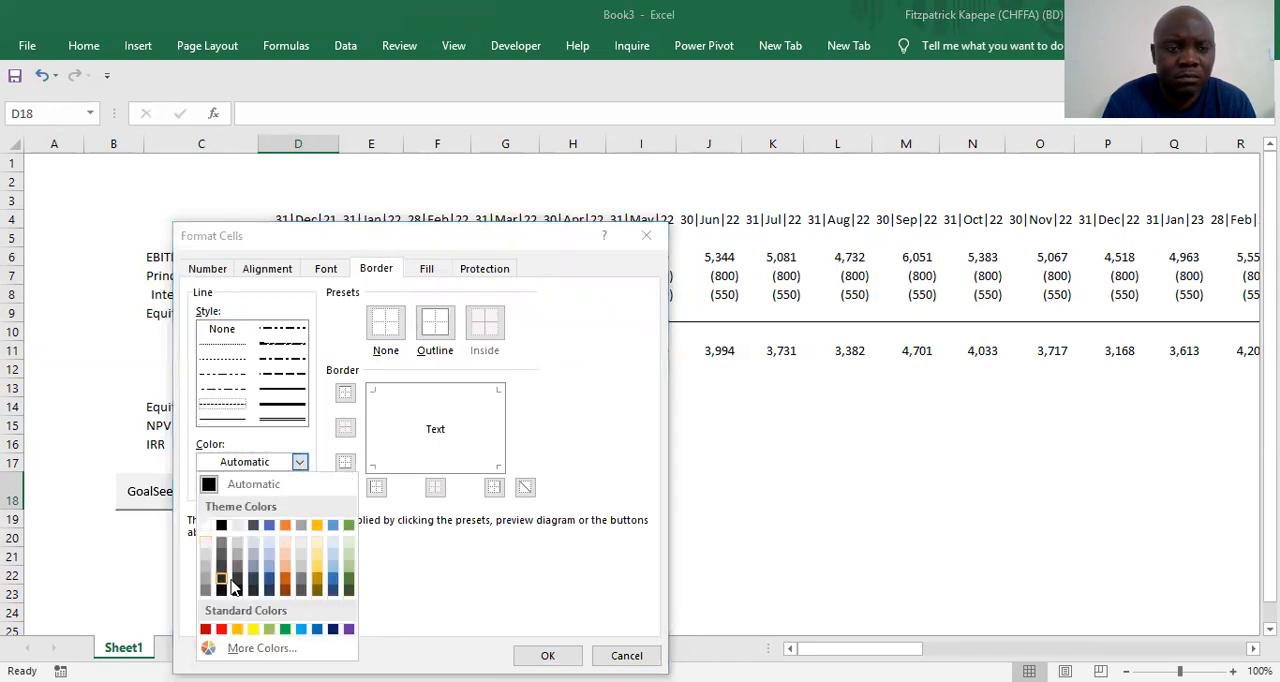
click(255, 591)
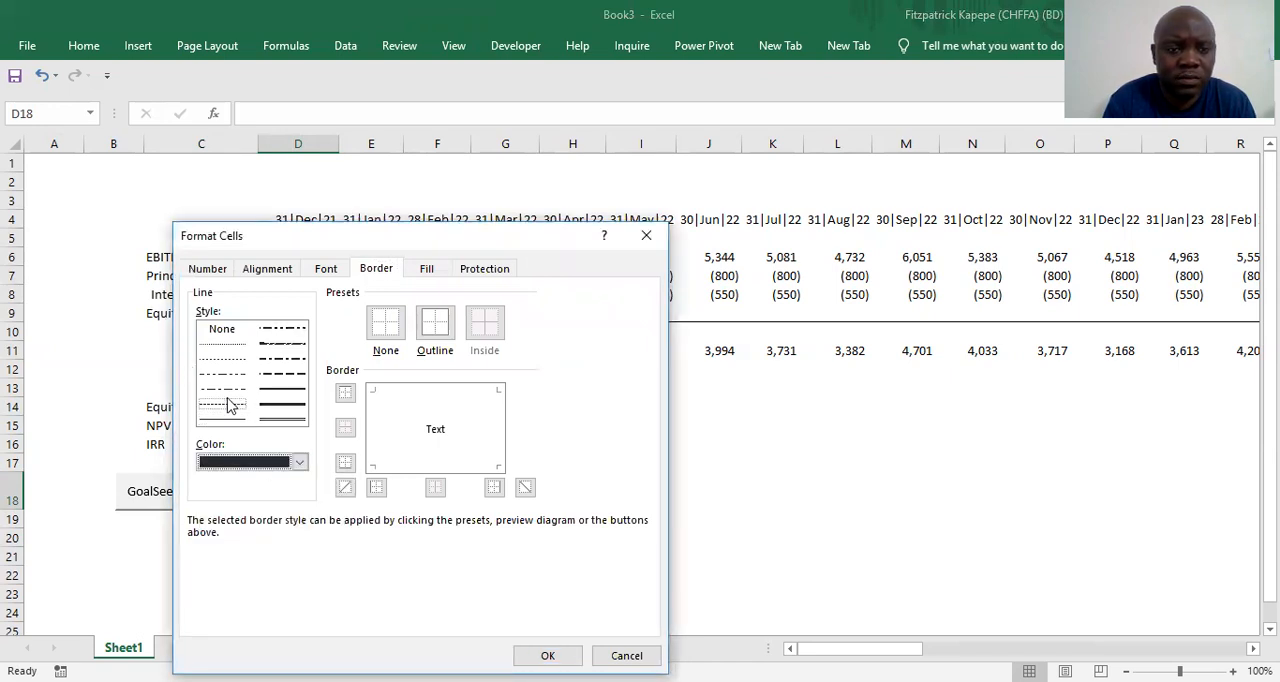
click(437, 330)
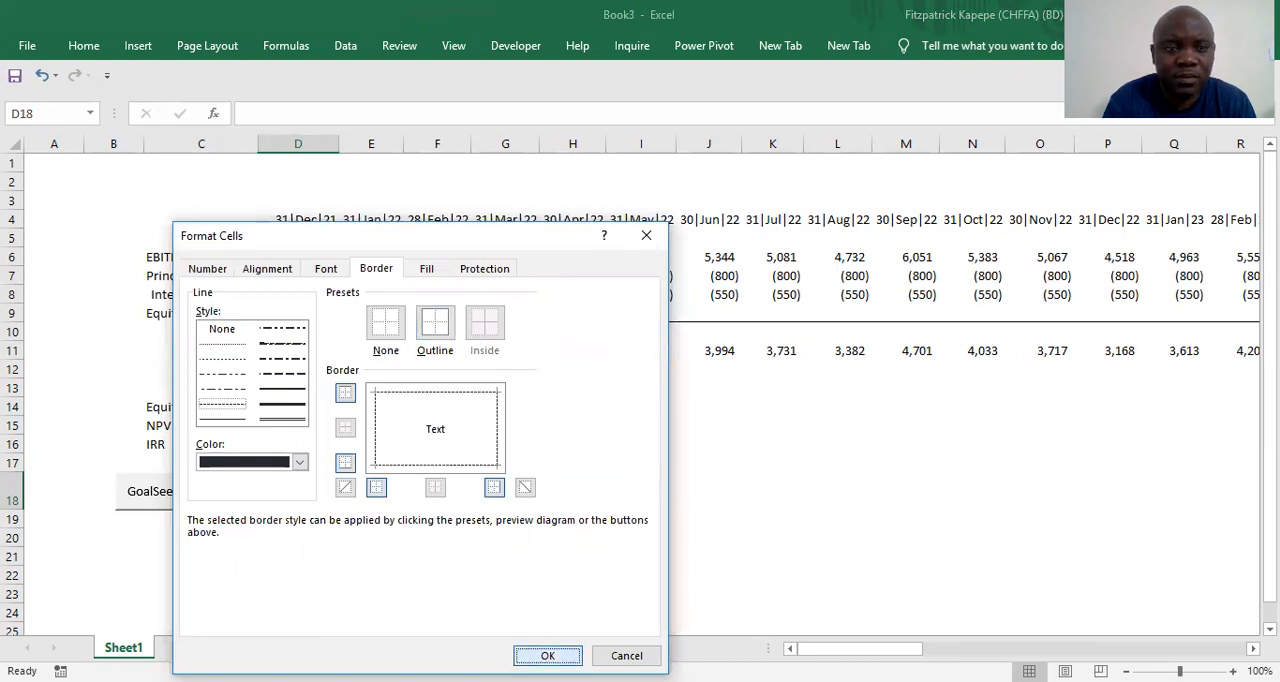
click(548, 656)
click(543, 553)
Enter 16% in cell D18 as the target IRR and copy the cell
click(305, 483)
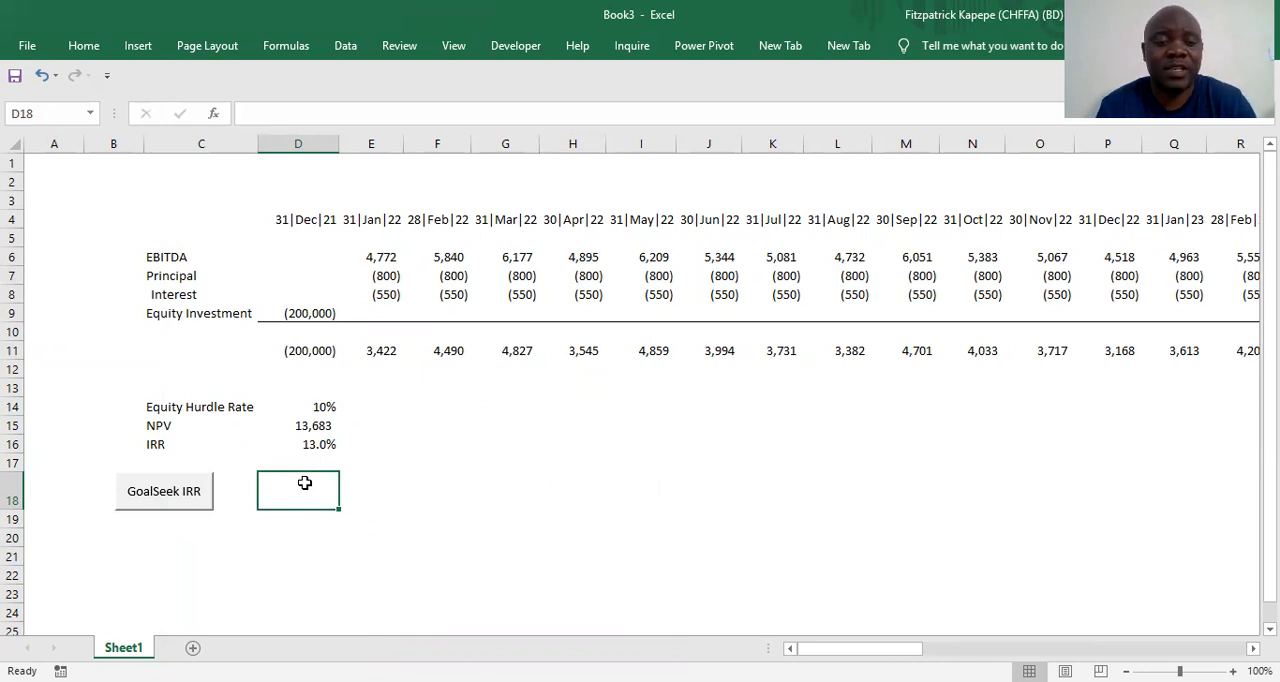
text(16%)
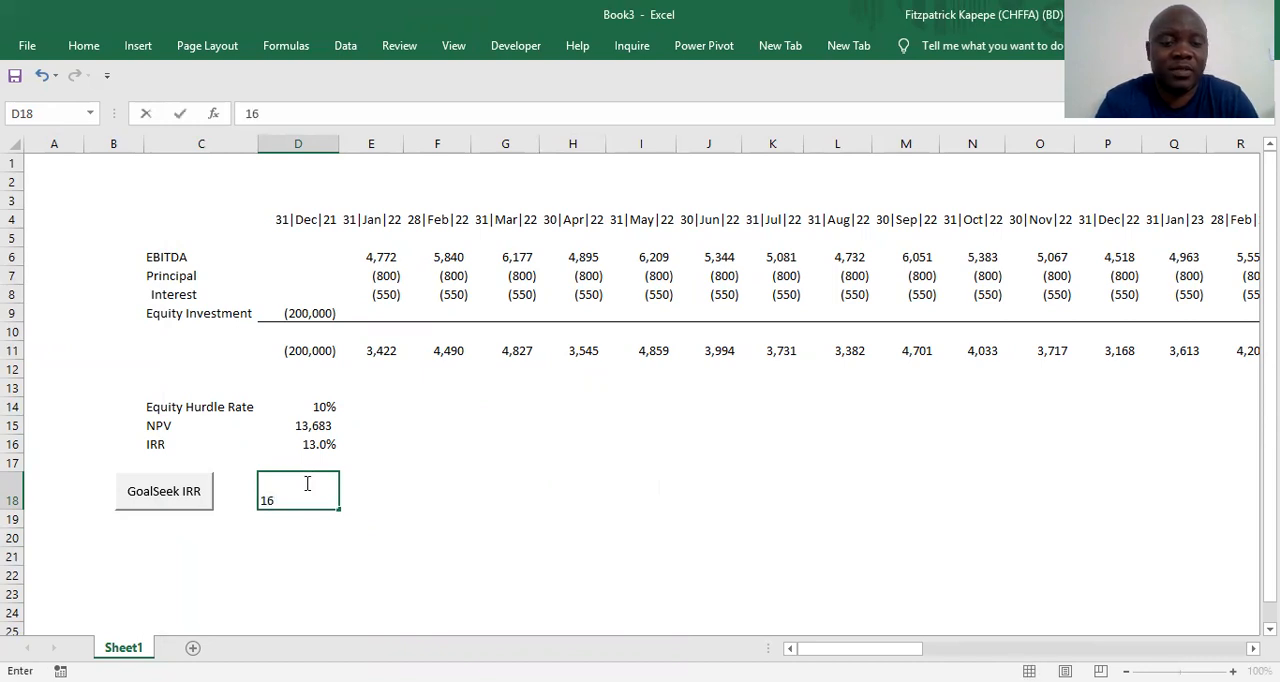
key(ctrl+Return)
key(ctrl+c)
Check the equity investment input in D9 and return to the target rate in D18
key(Up)
key(Up)
key(Up)
key(Up)
key(Up)
key(Up)
key(Up)
key(Up)
key(Up)
key(Up)
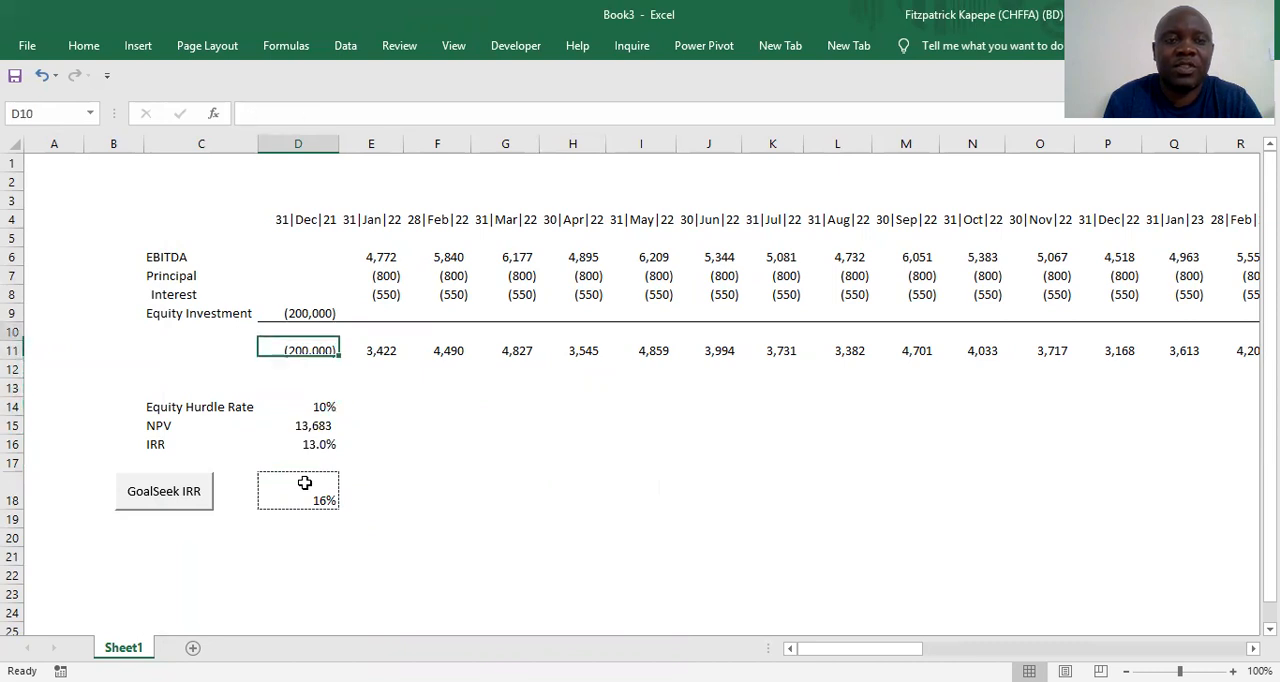
key(Down)
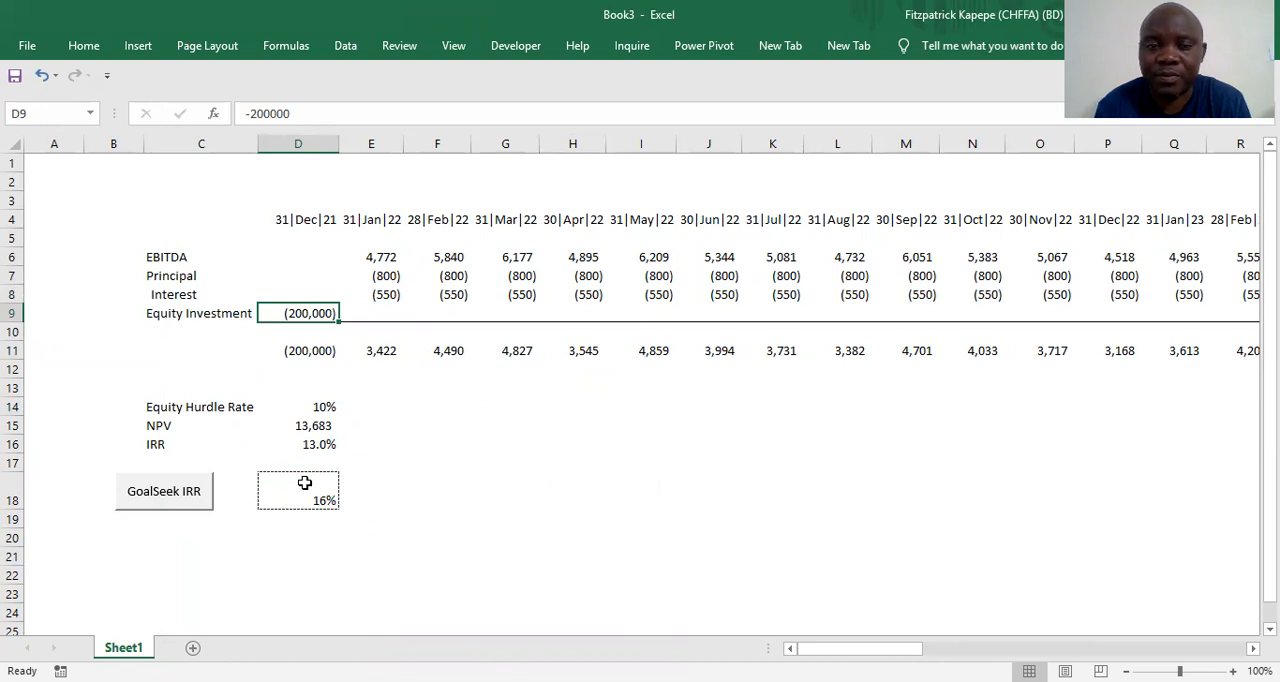
click(322, 497)
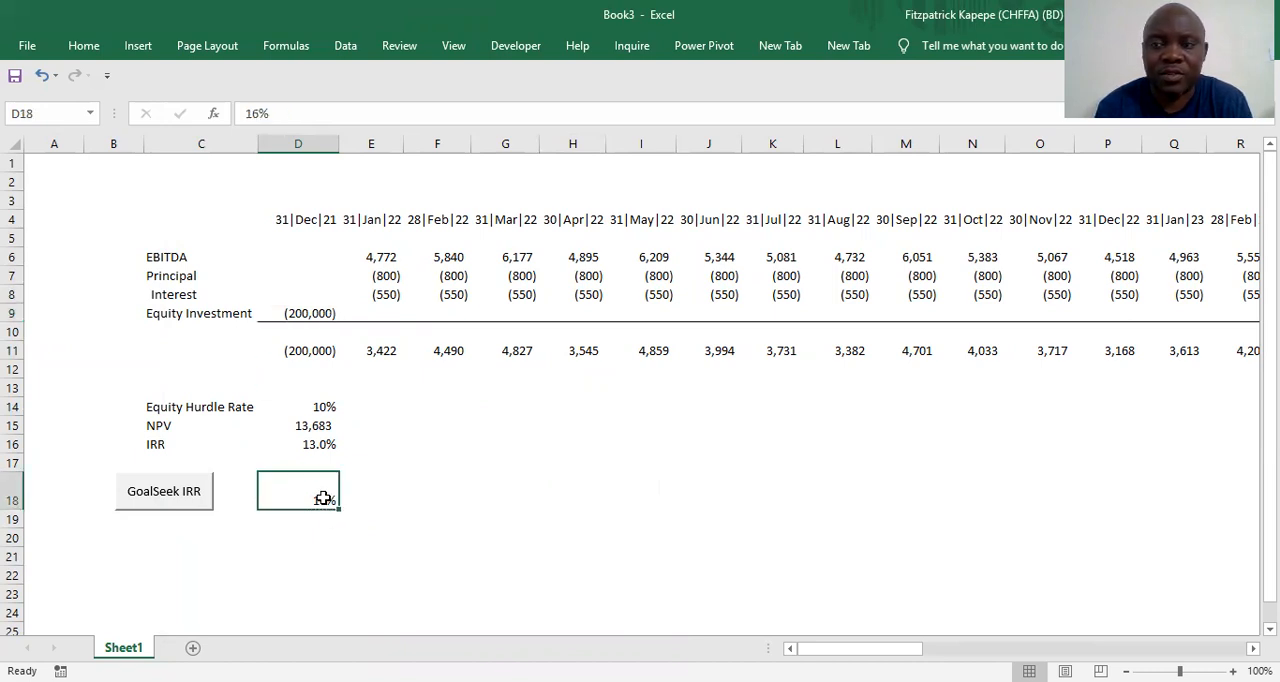
ctrl+click(182, 498)
right_click(182, 498)
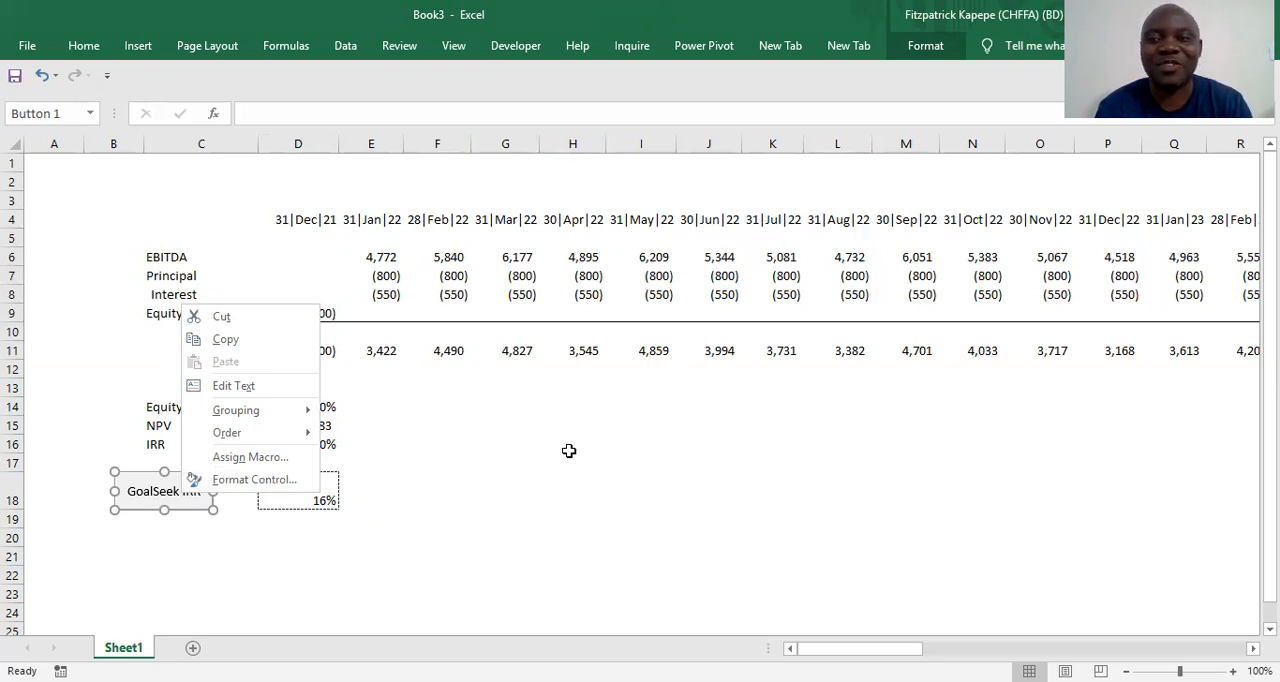
key(Escape)
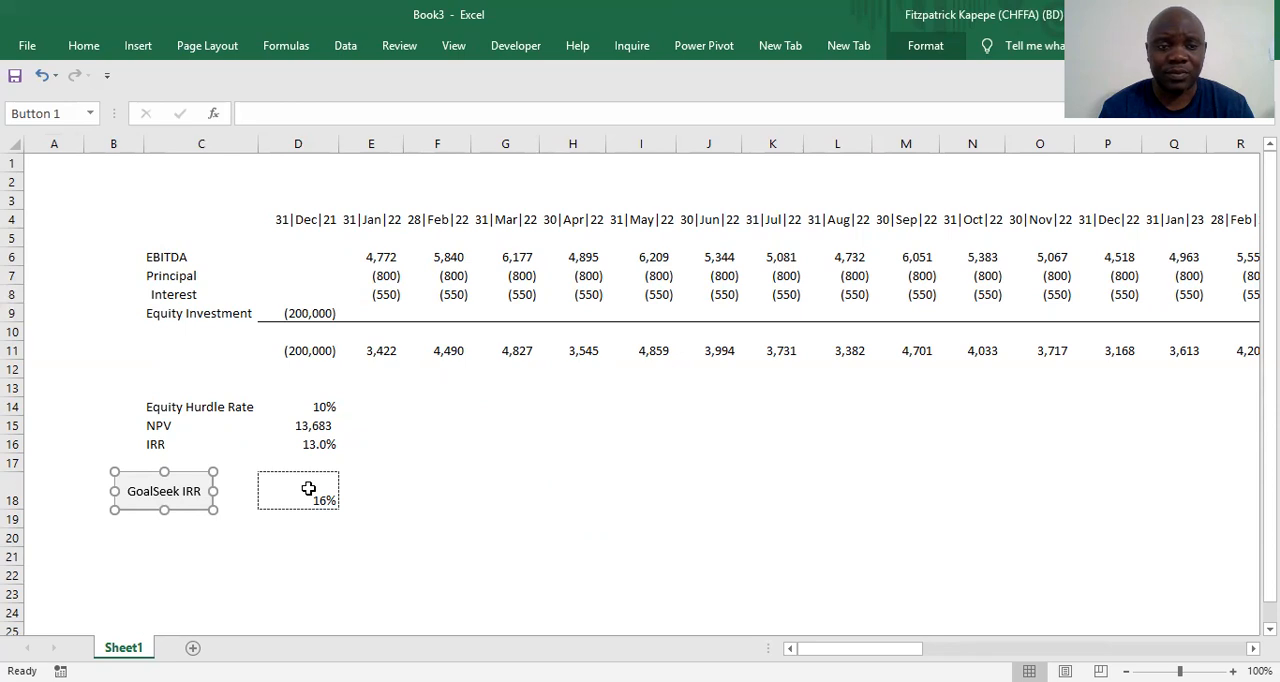
Start recording the GoalSeek IRR button's macro as Goal_Seek_Click, stored in This Workbook
right_click(203, 500)
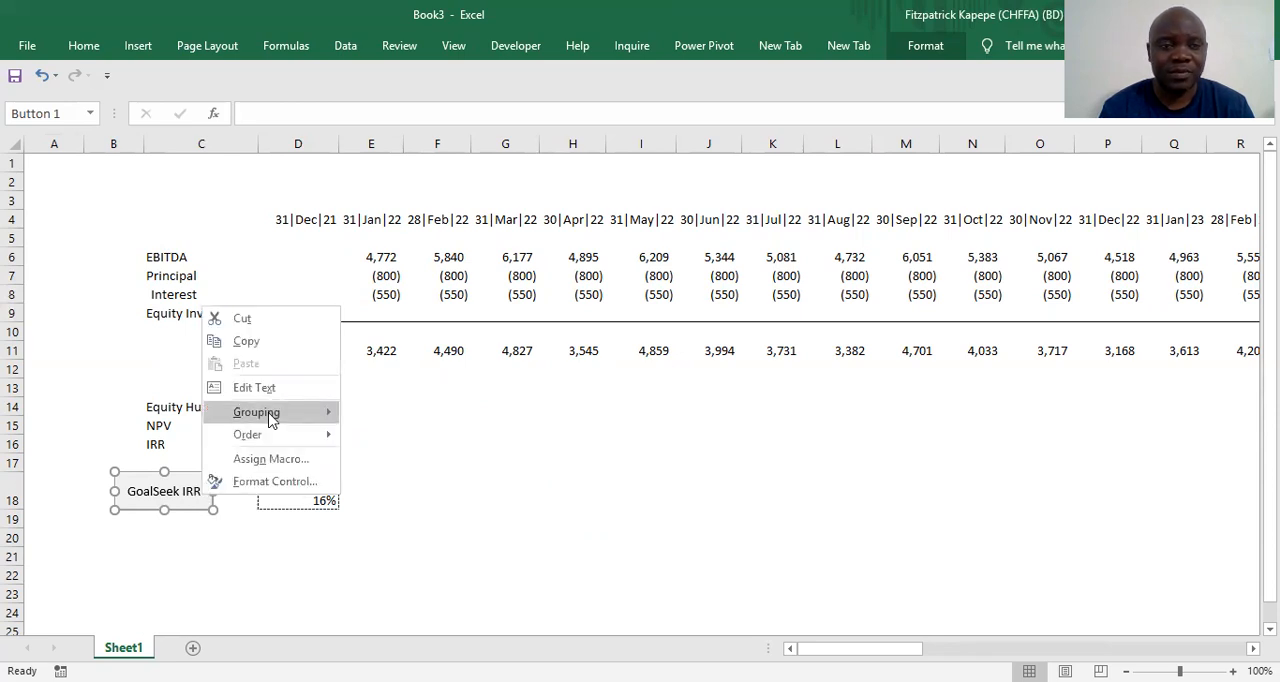
click(280, 462)
drag(296, 300, 714, 271)
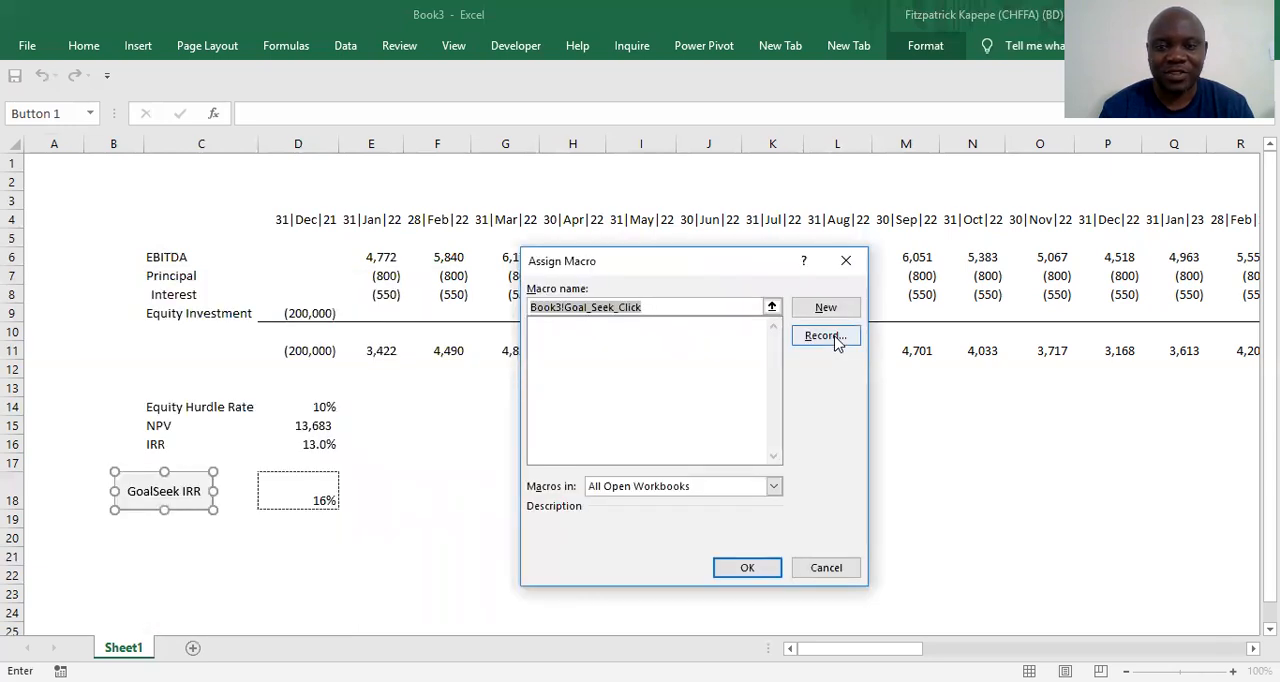
click(836, 340)
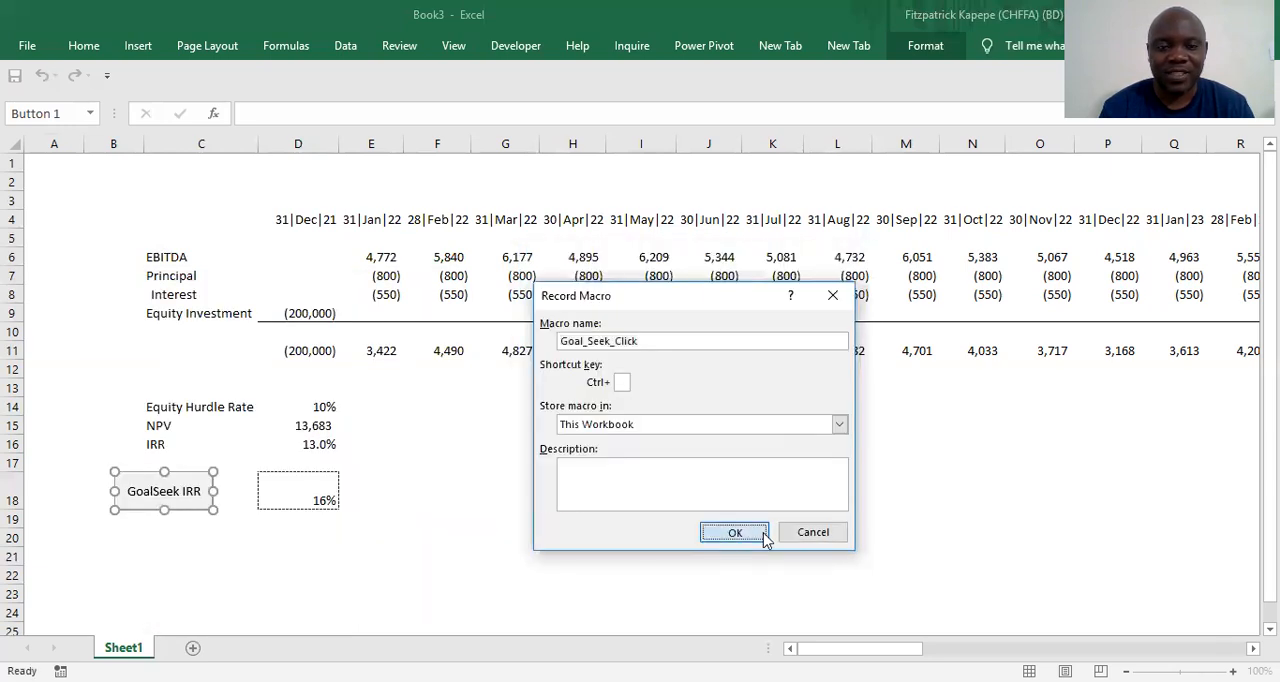
click(764, 537)
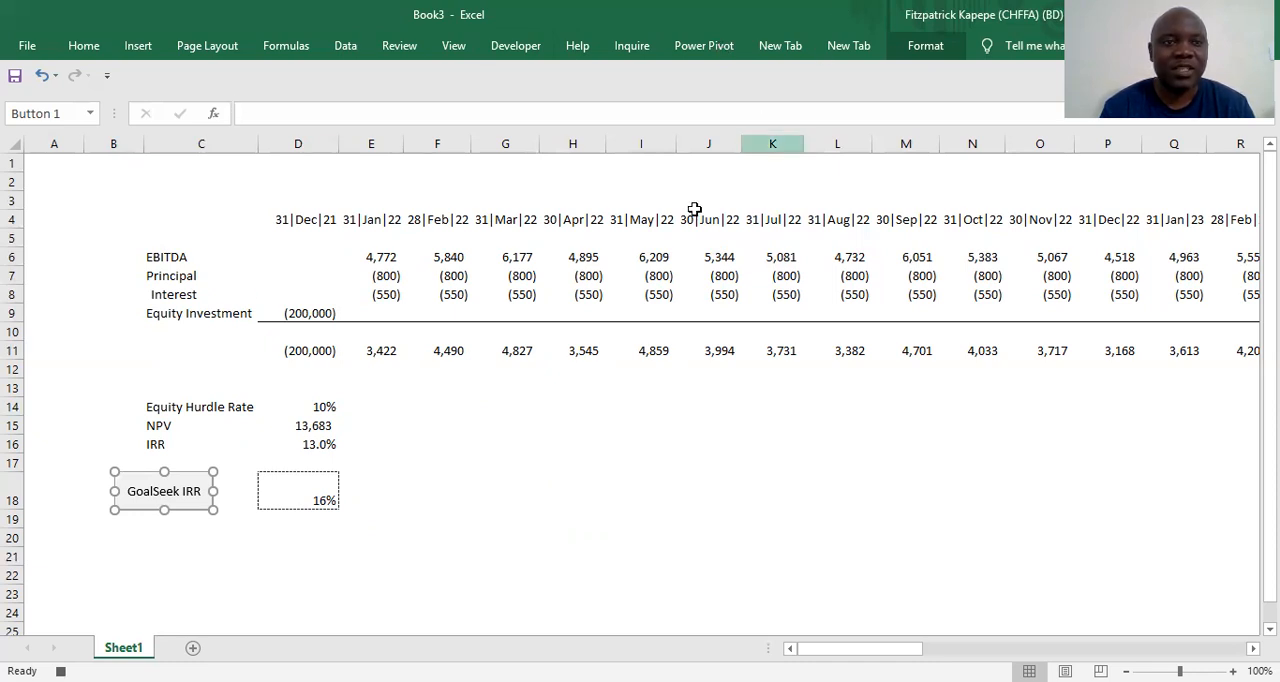
Set up a Goal Seek that brings the IRR in D16 to 0.16 by changing the equity investment in D9
click(345, 46)
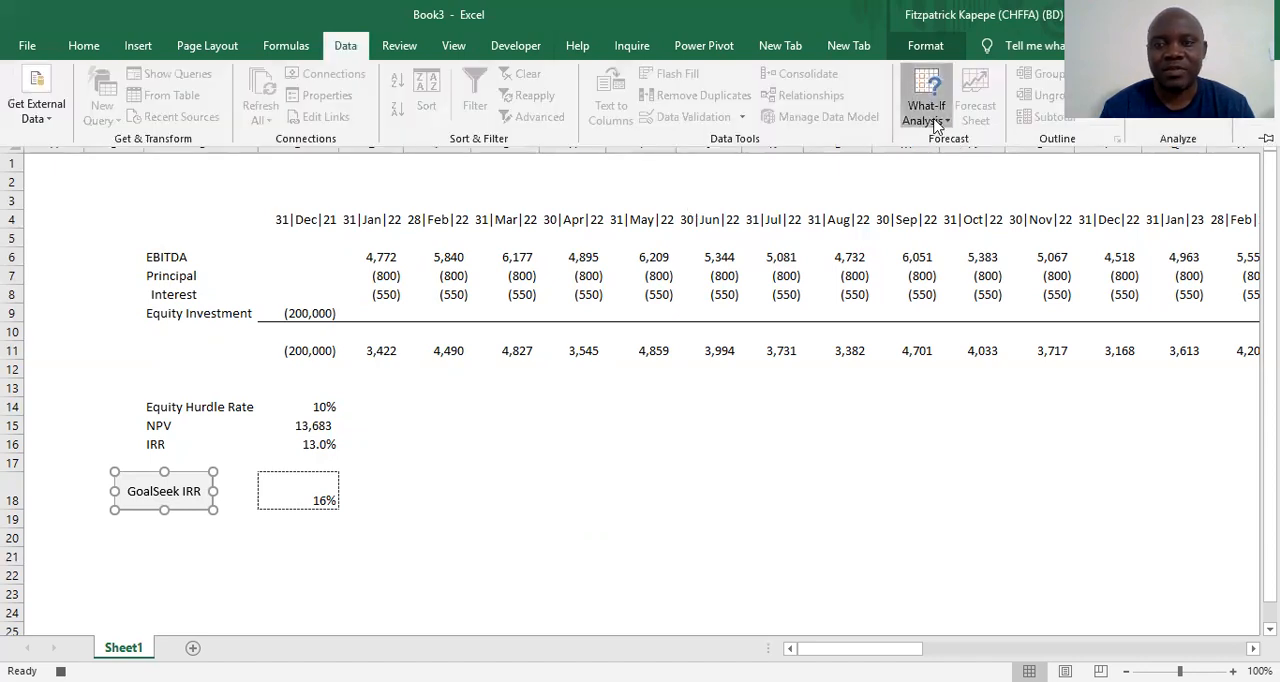
click(936, 120)
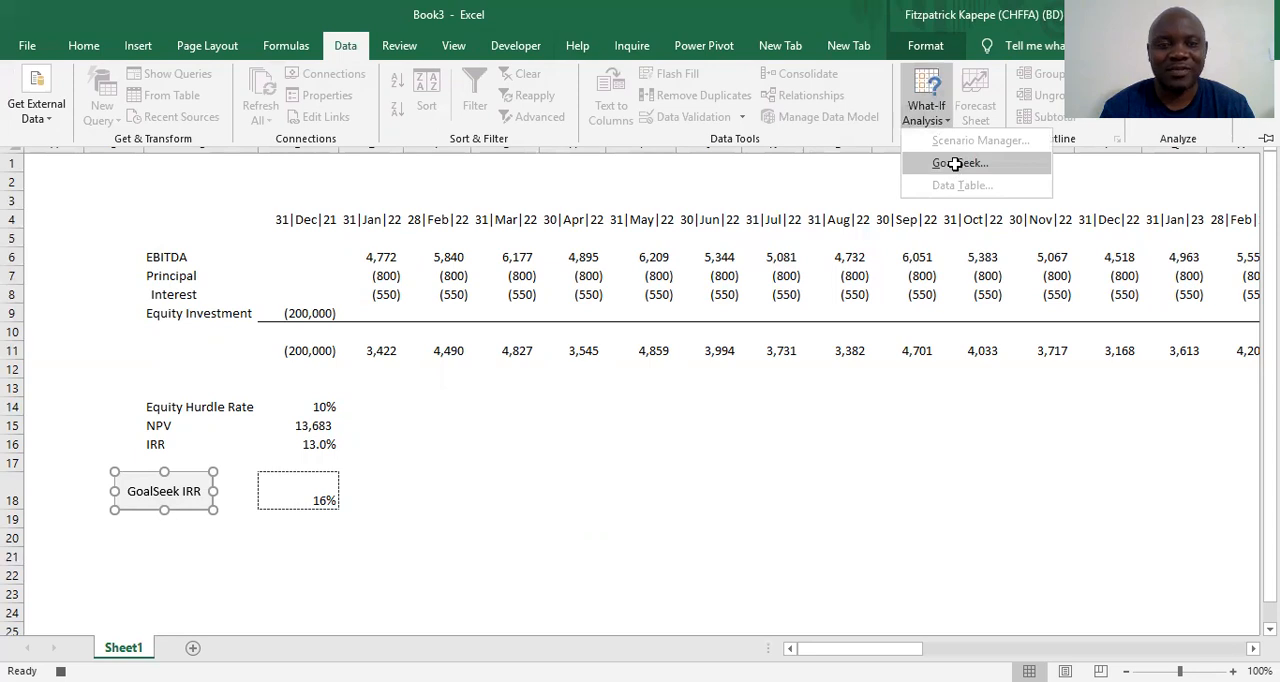
click(955, 163)
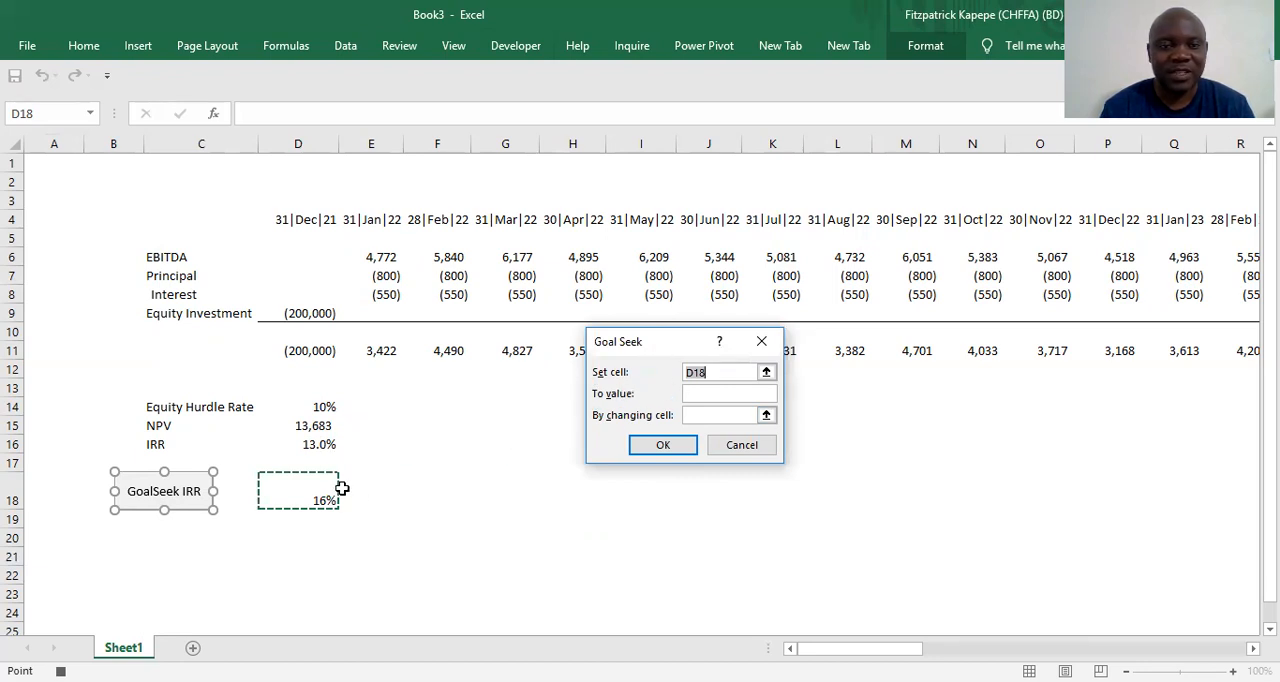
click(320, 440)
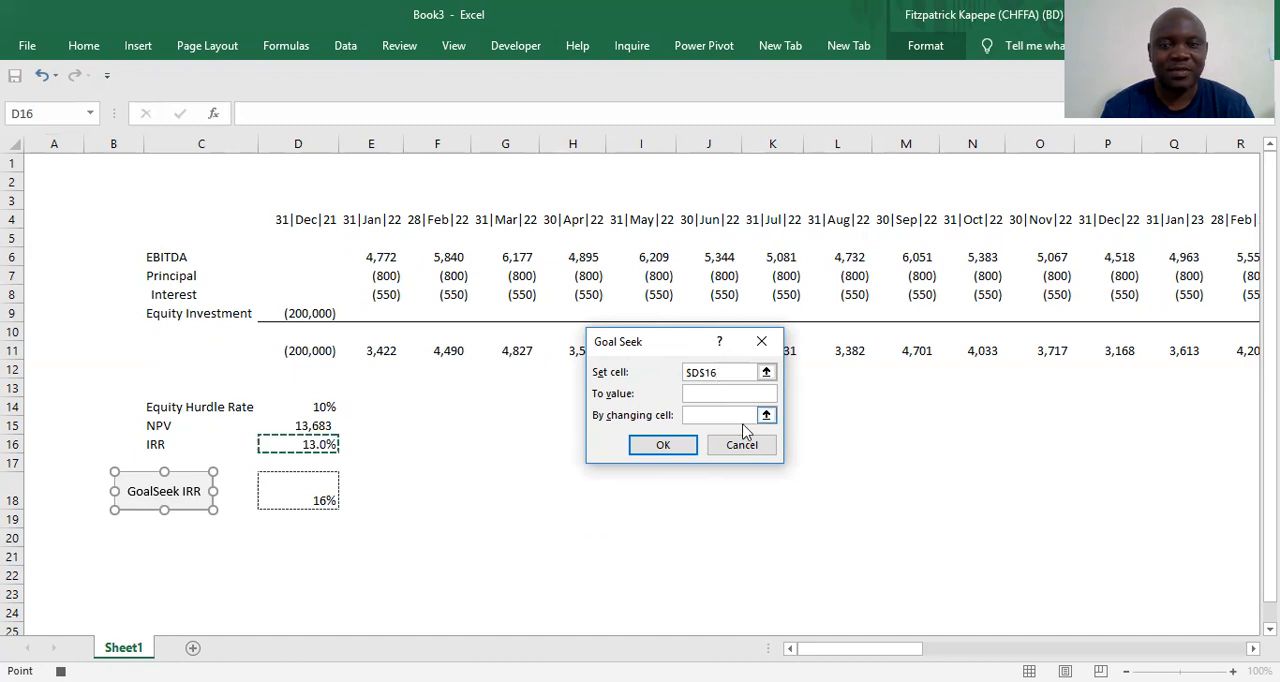
click(705, 393)
text(0)
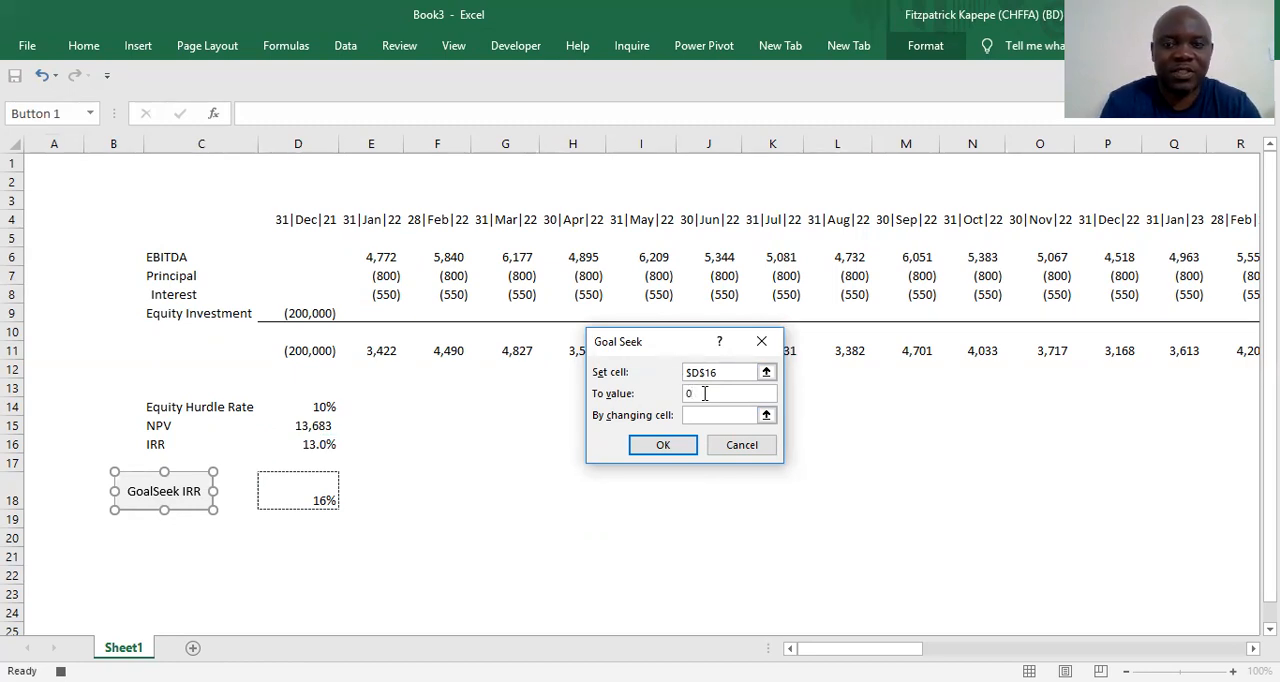
text(.16)
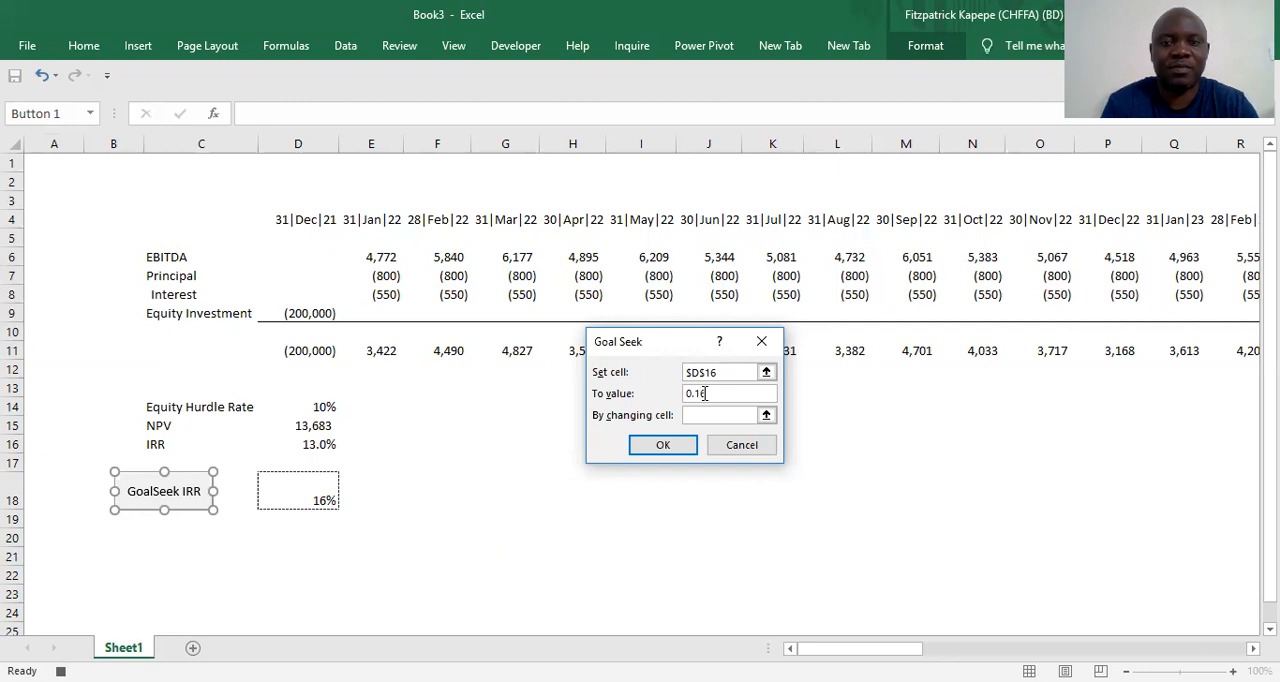
click(703, 416)
click(309, 313)
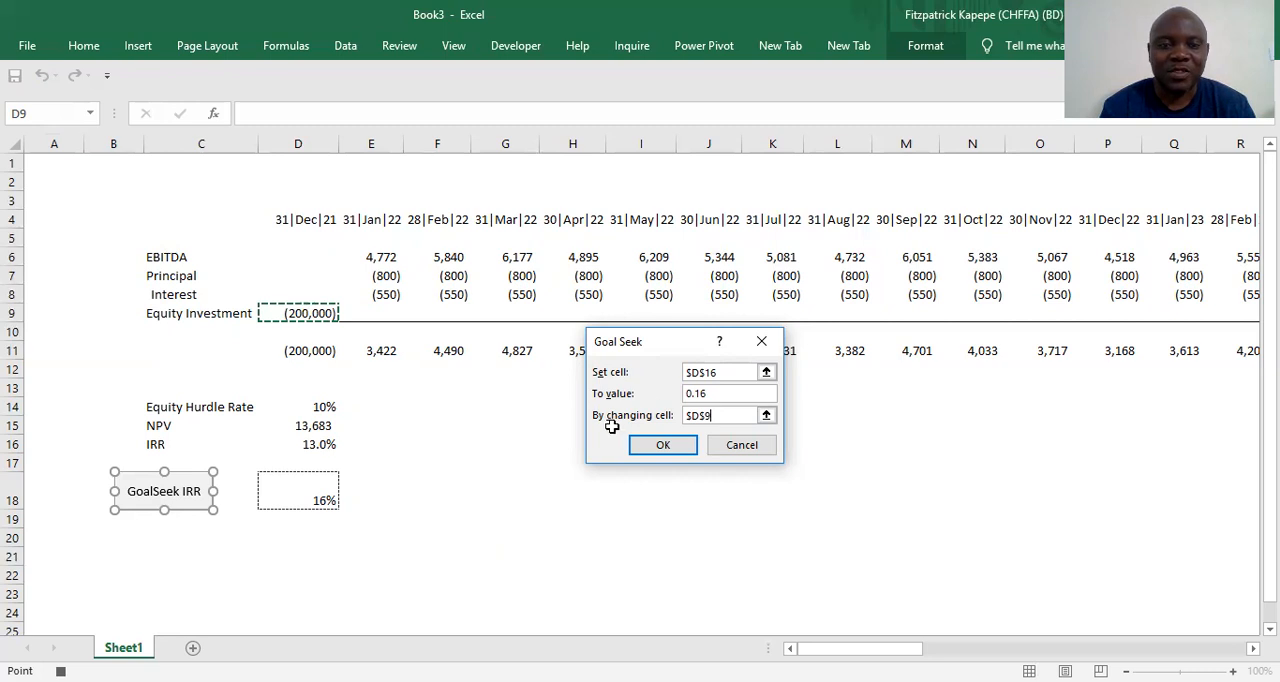
Clear the Goal Seek target value and re-enter it as 0.16
click(708, 393)
key(BackSpace)
key(BackSpace)
key(BackSpace)
key(BackSpace)
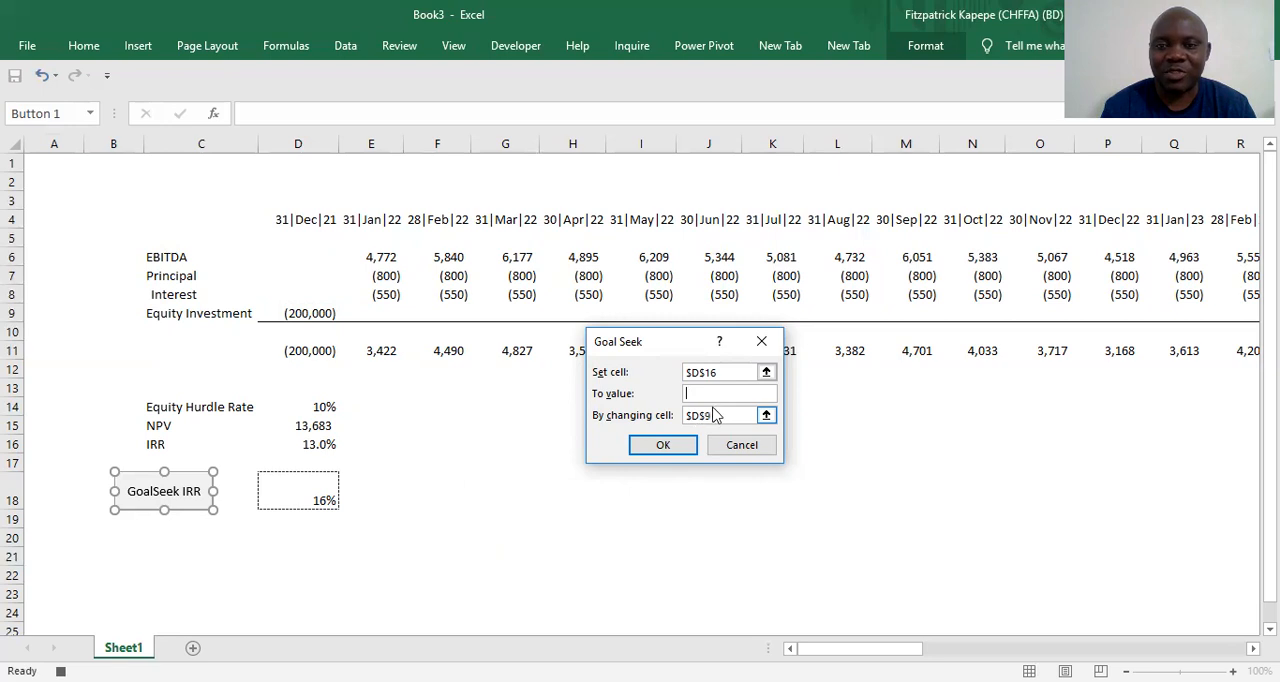
text(0.16)
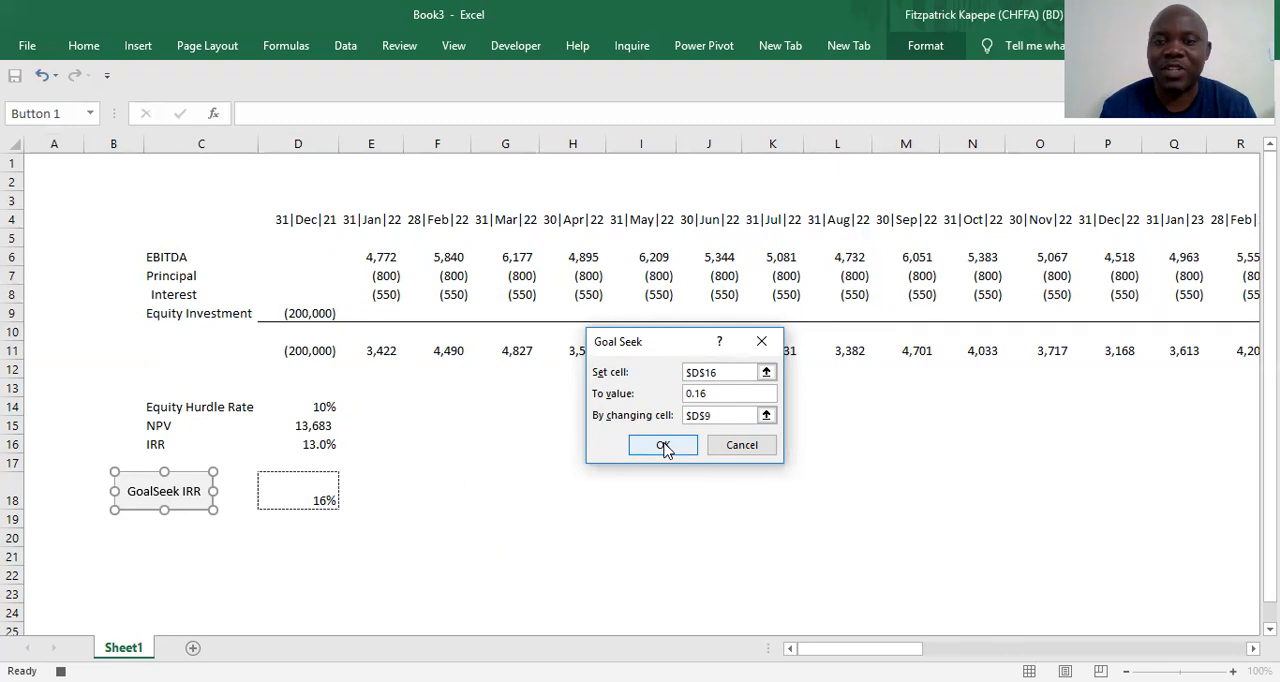
Run the Goal Seek, accept its solution, and stop the macro recording
click(664, 446)
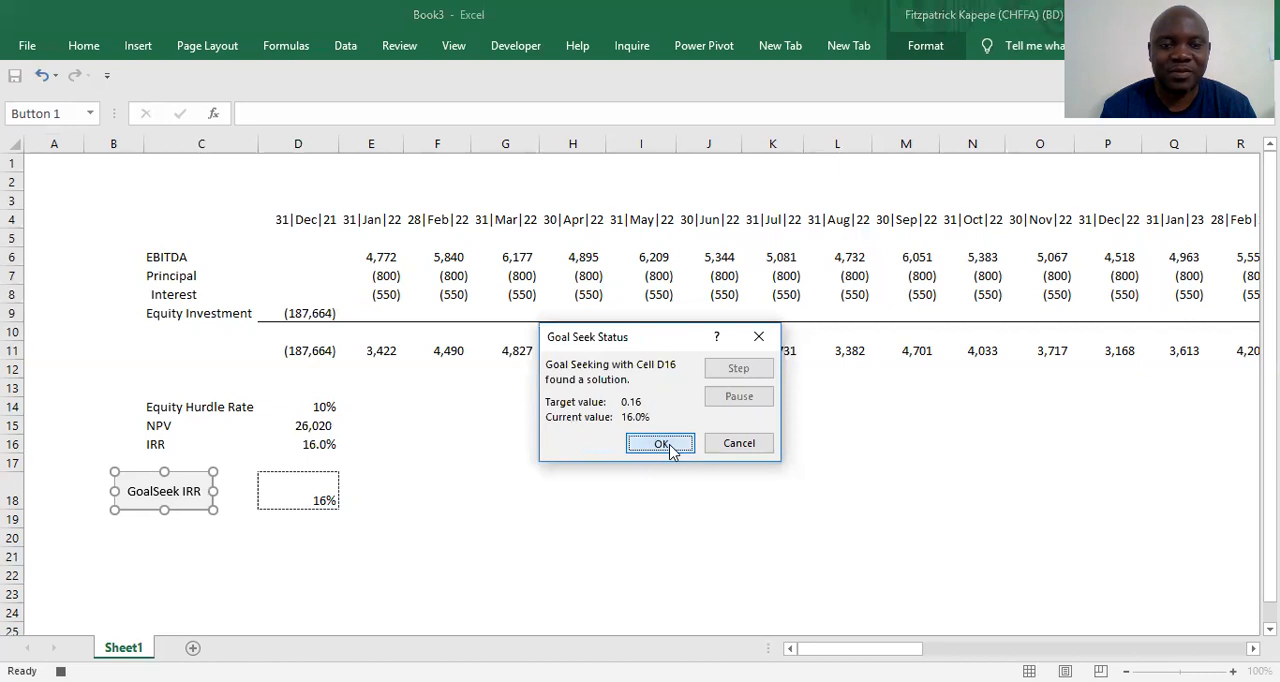
click(670, 446)
click(424, 553)
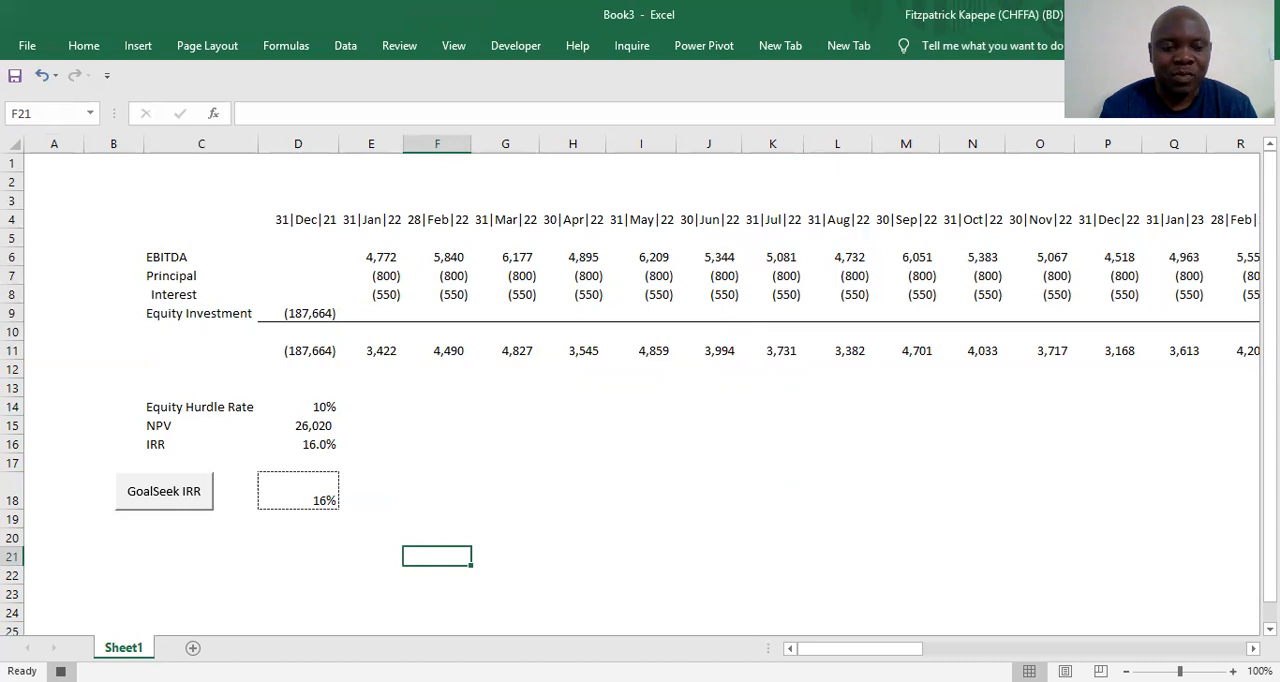
click(61, 671)
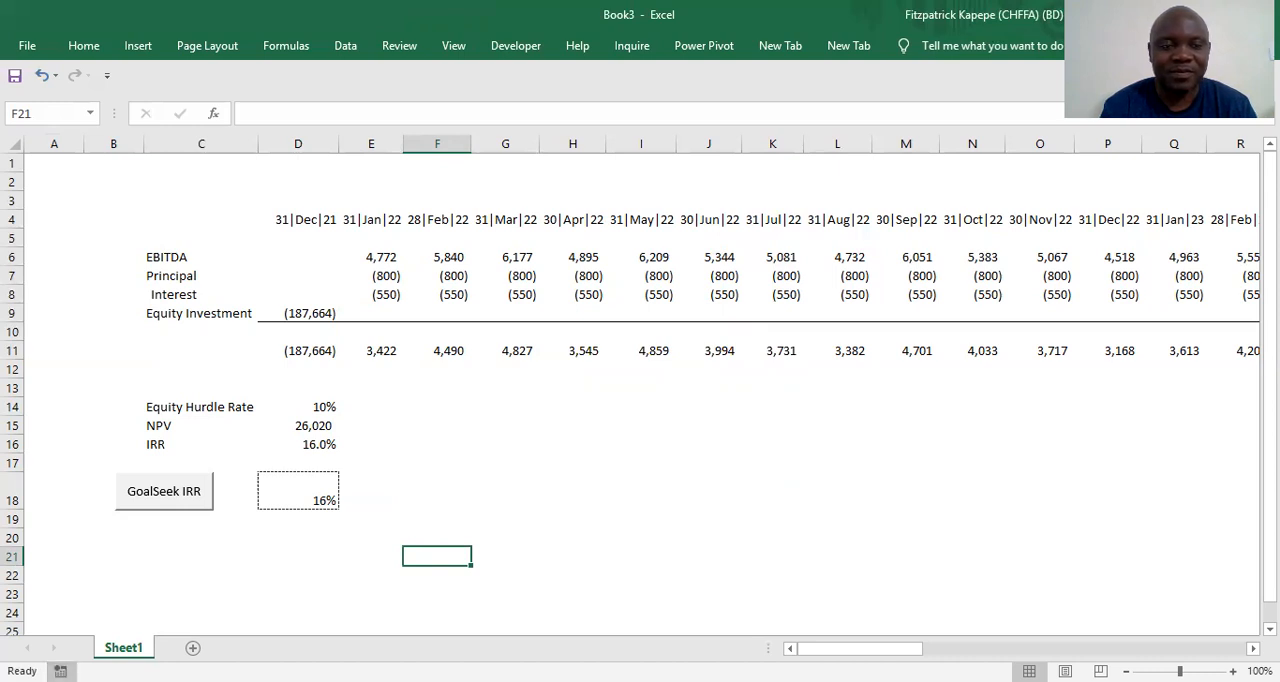
Open the GoalSeek IRR button's Goal_Seek_Click macro code and delete the three Application.CutCopyMode = False lines
ctrl+click(193, 500)
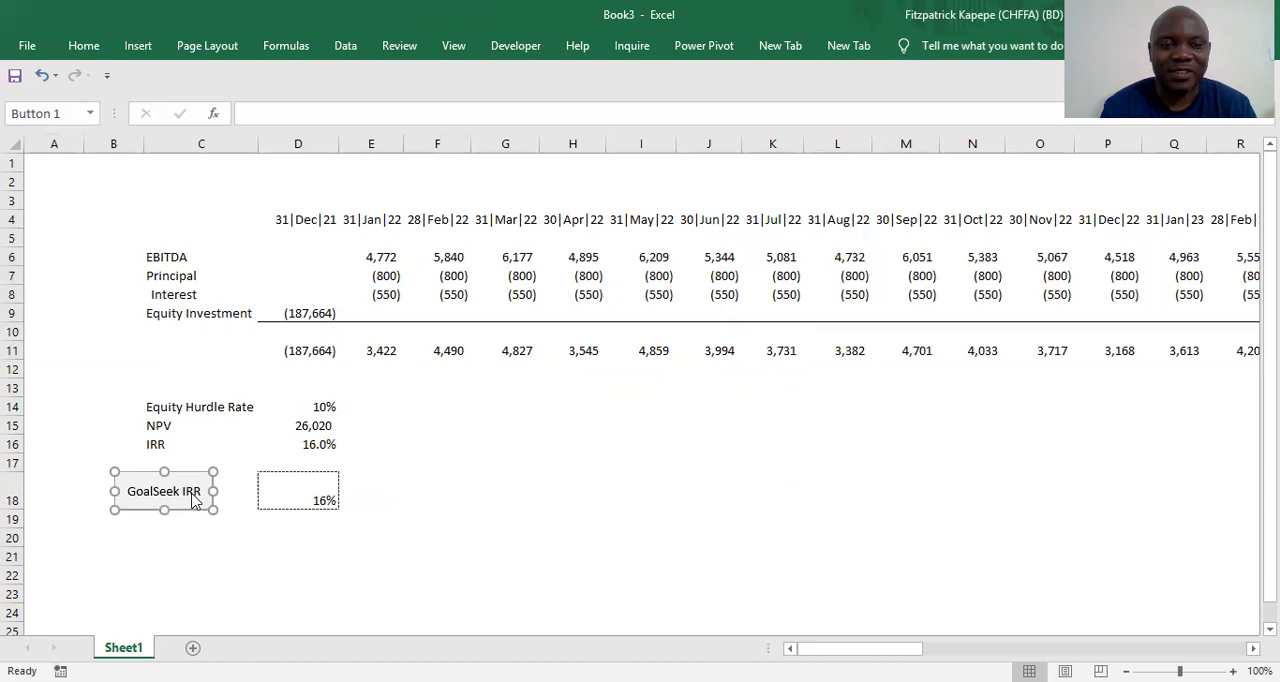
right_click(193, 500)
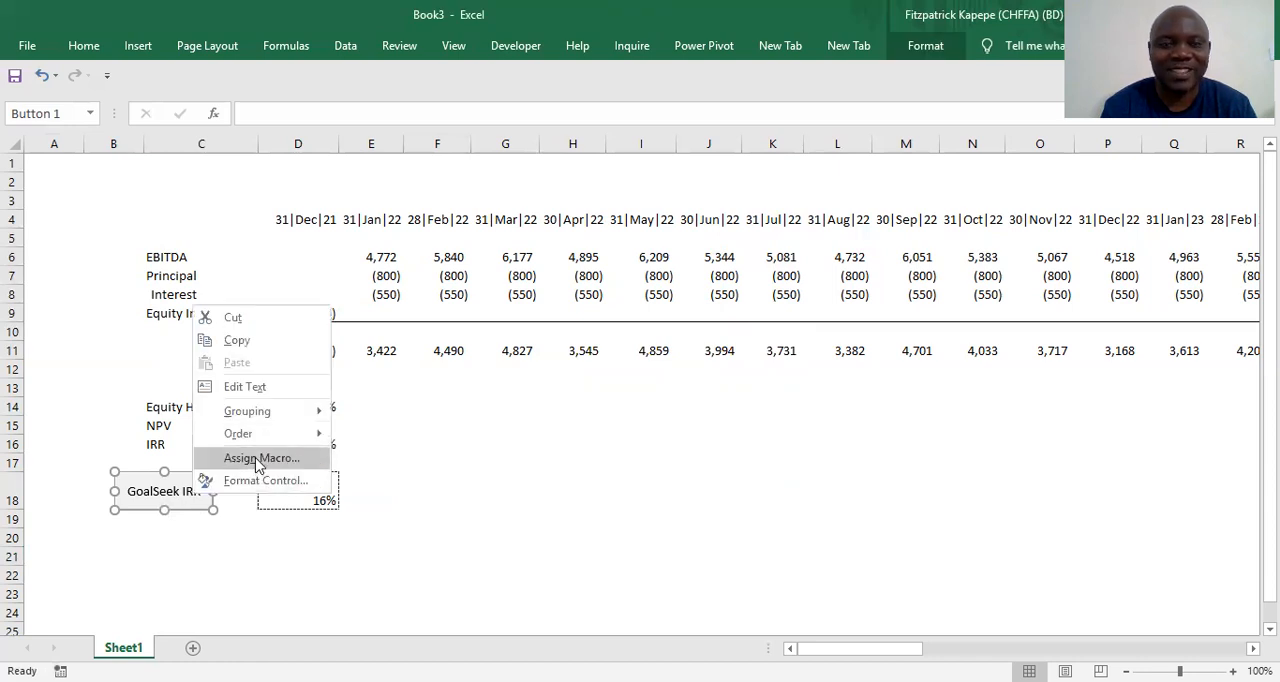
click(258, 459)
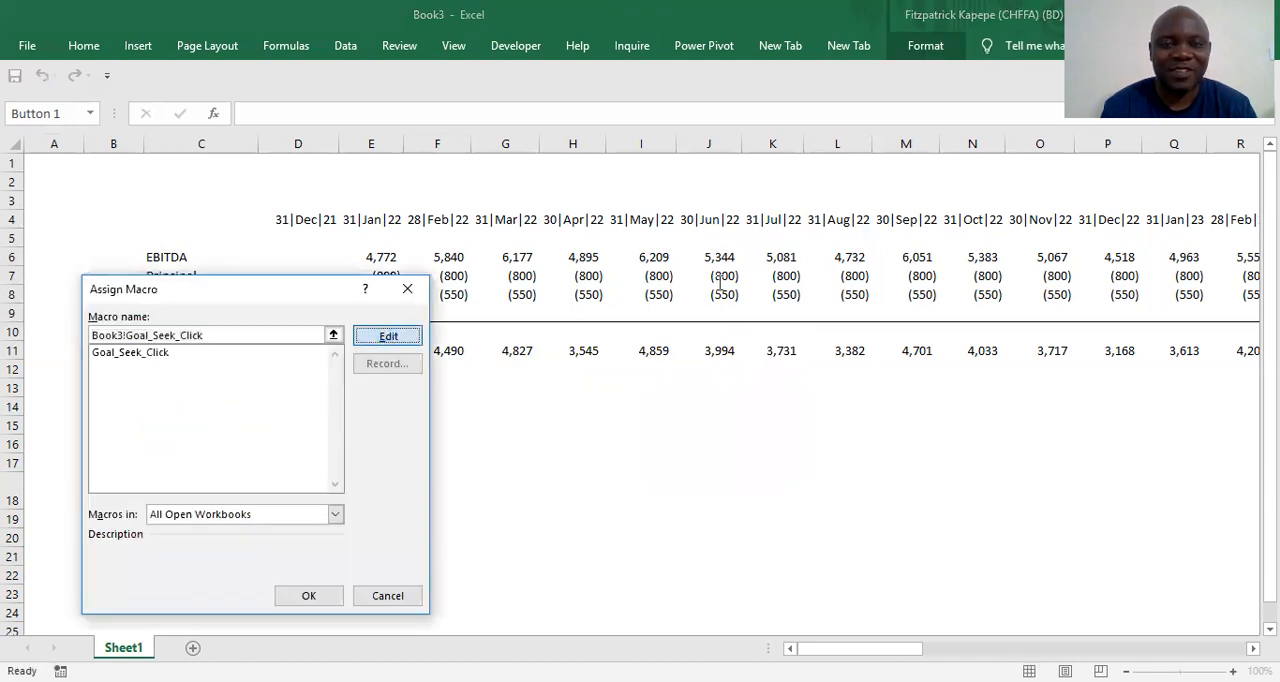
click(388, 336)
drag(398, 204, 641, 233)
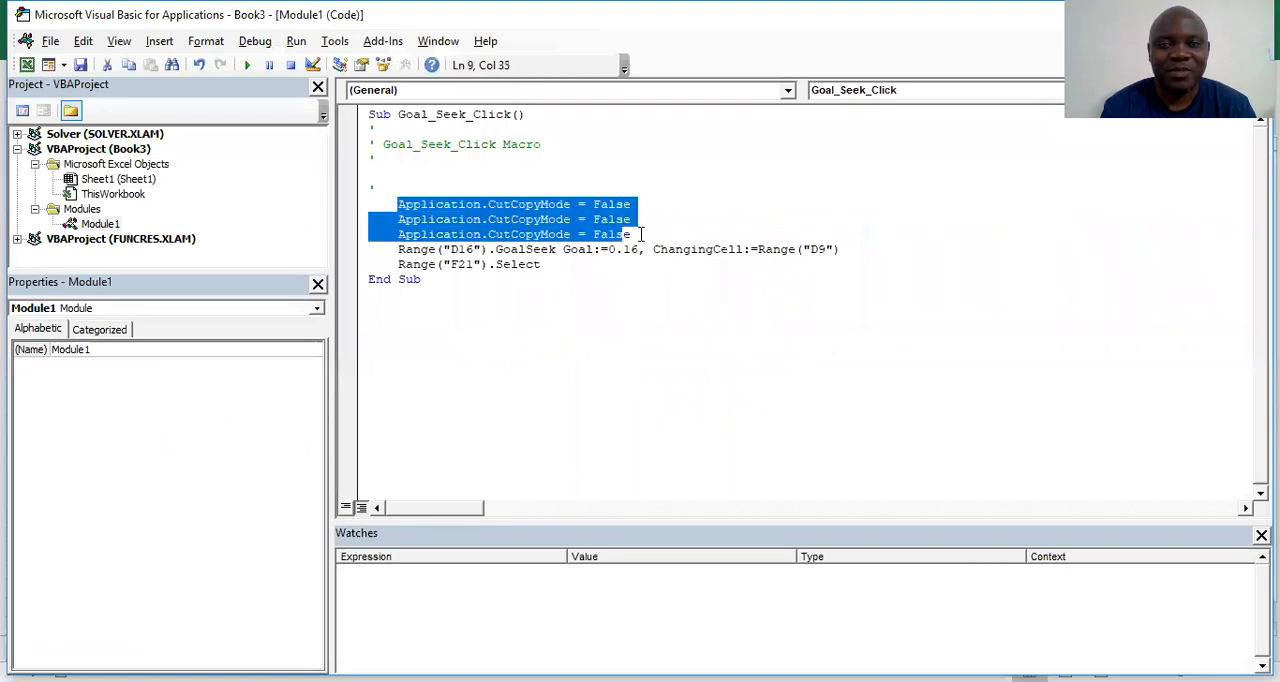
key(Delete)
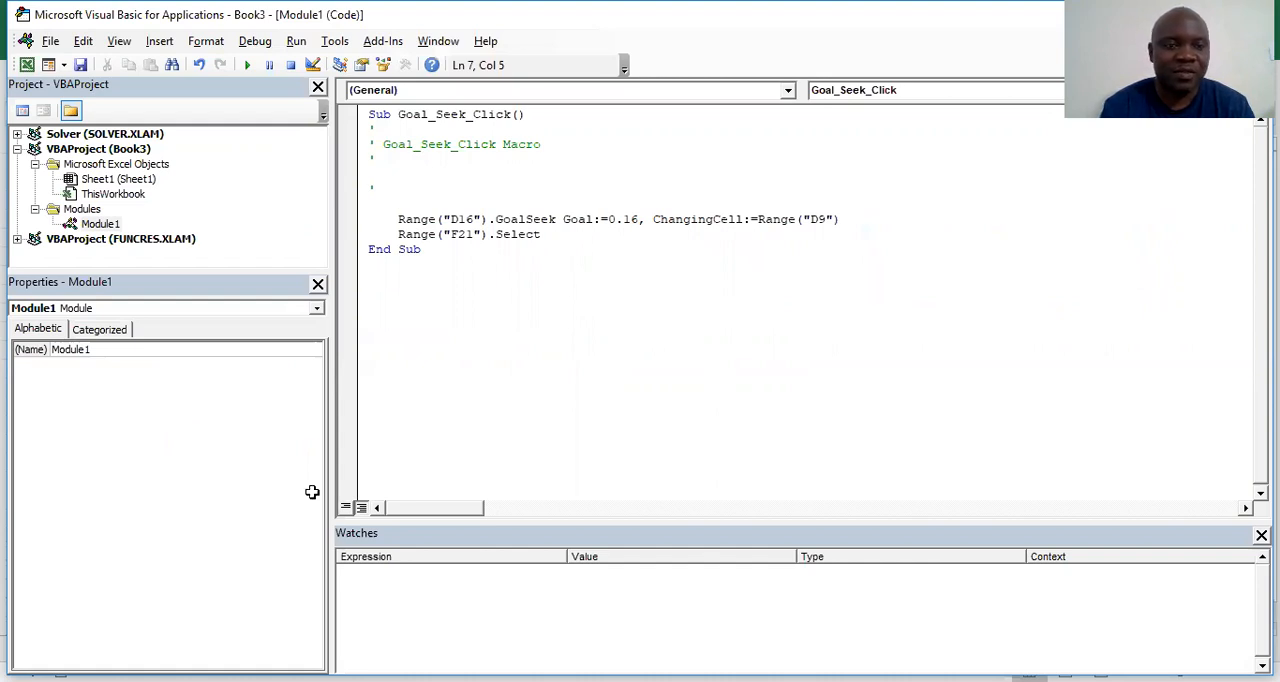
Replace the macro's hard-coded Goal value of 0.16 with Range("D18") and return to the worksheet
key(alt+F11)
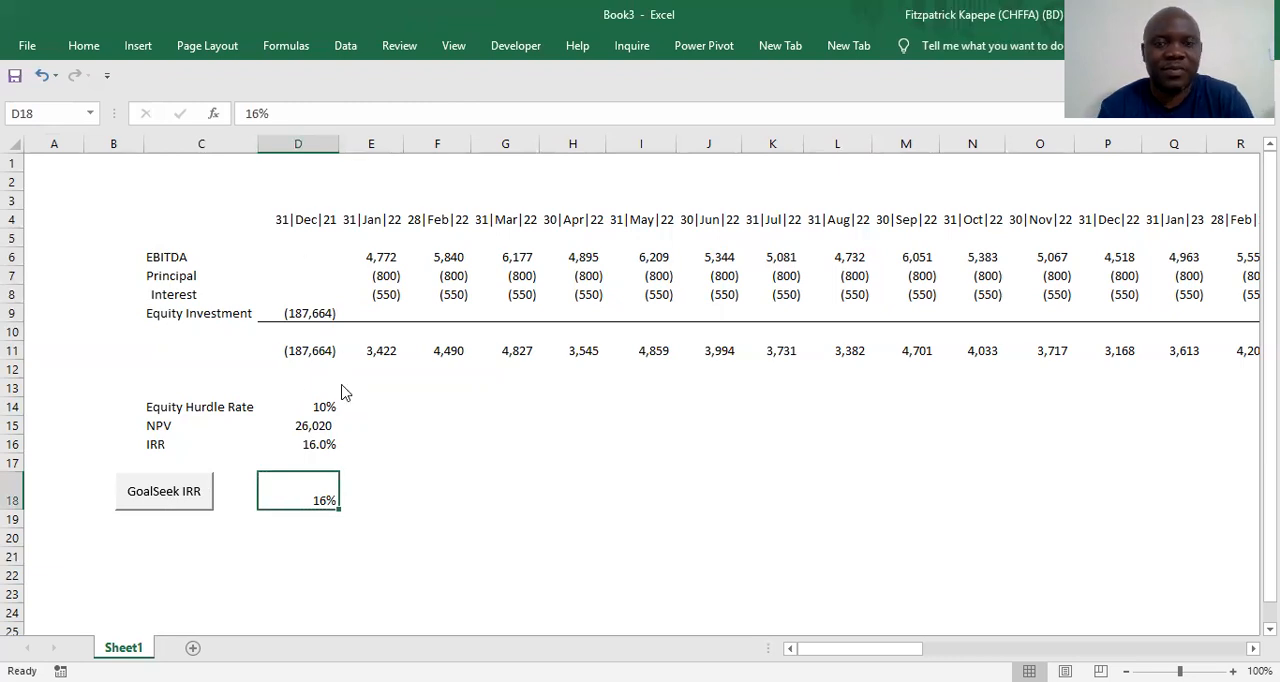
key(alt+F11)
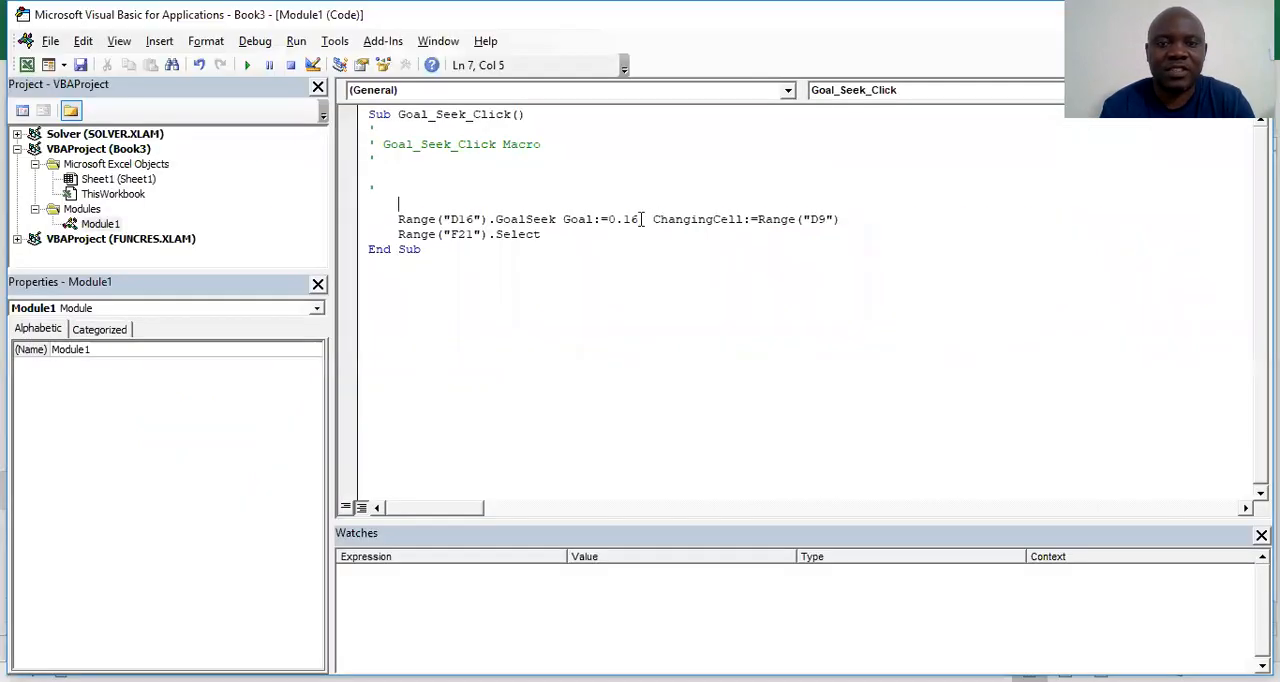
click(640, 219)
key(BackSpace)
key(BackSpace)
key(BackSpace)
key(BackSpace)
text(Ra)
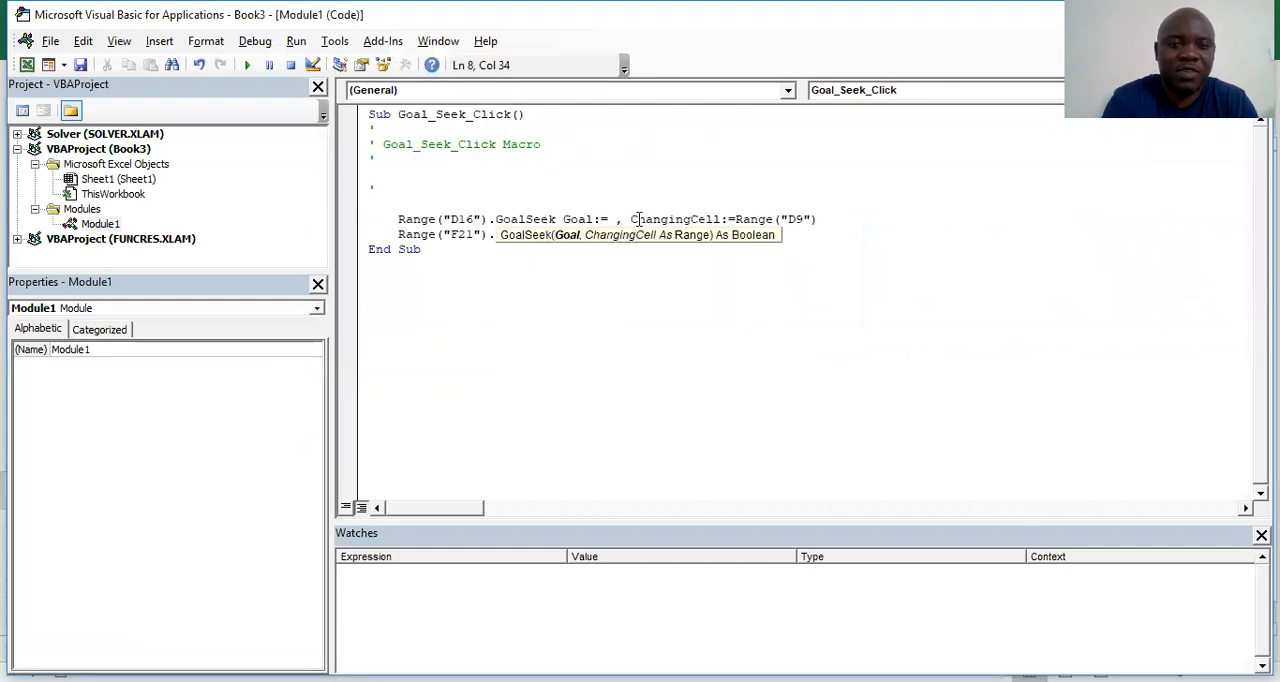
text(nge)
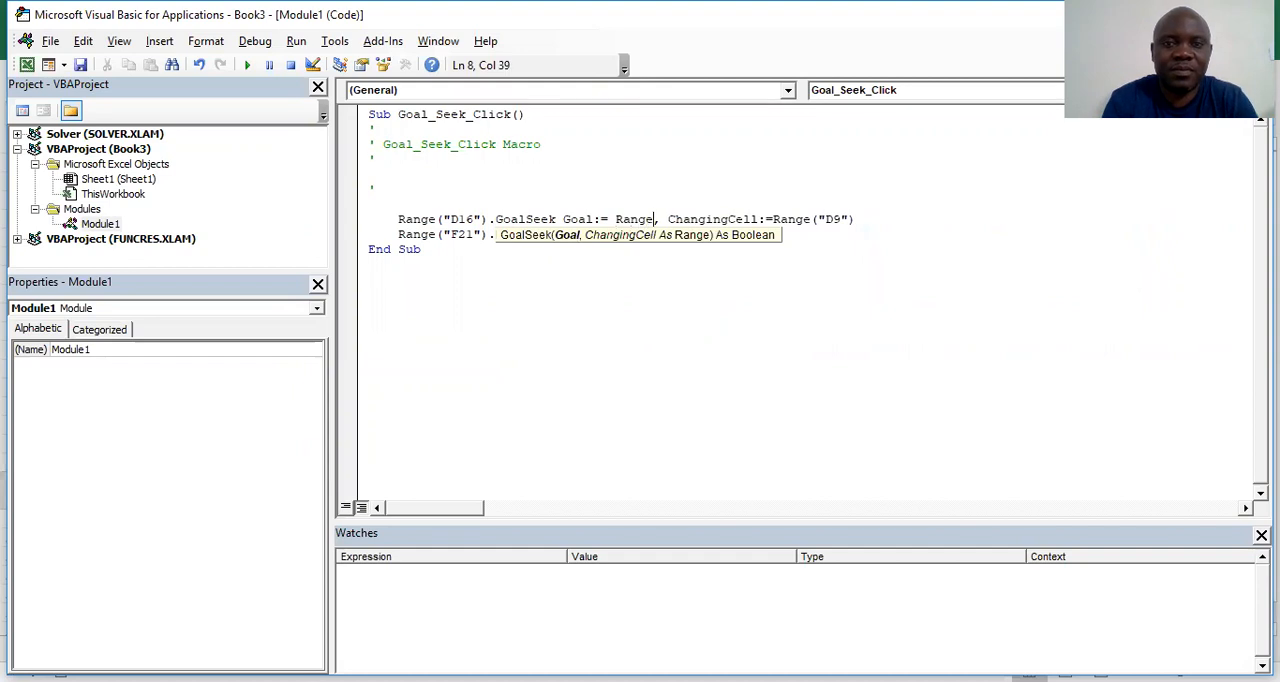
text((")
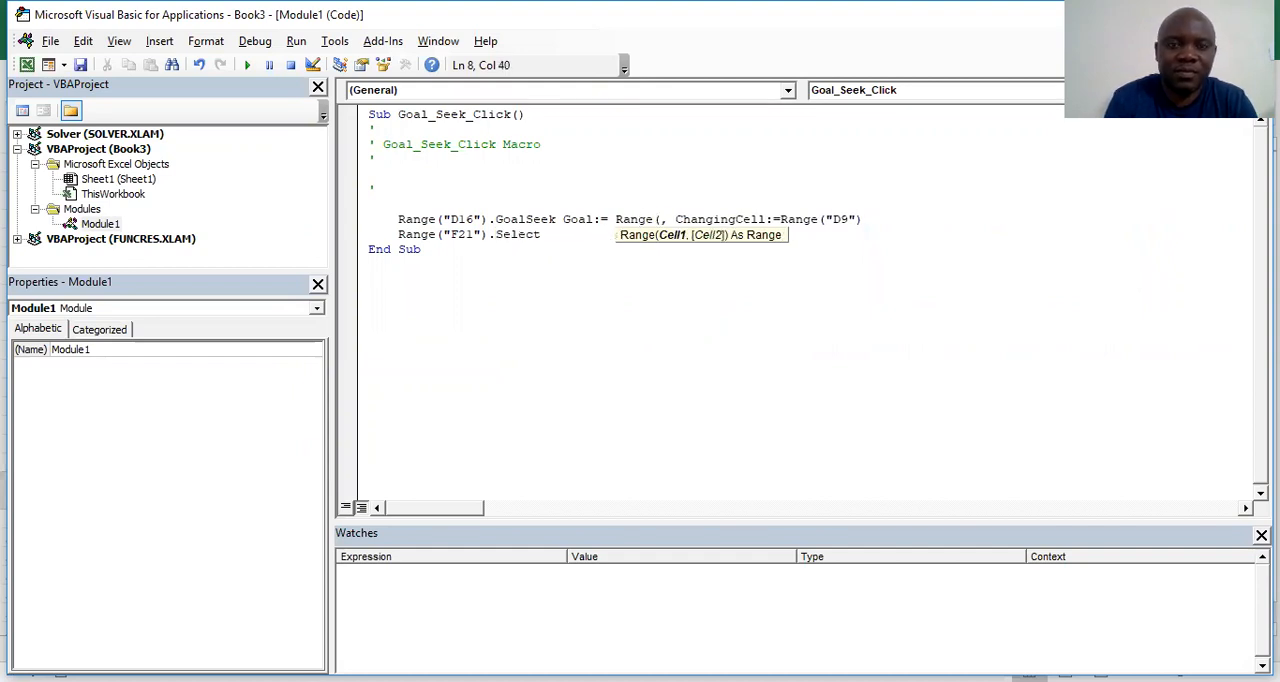
text(D18)
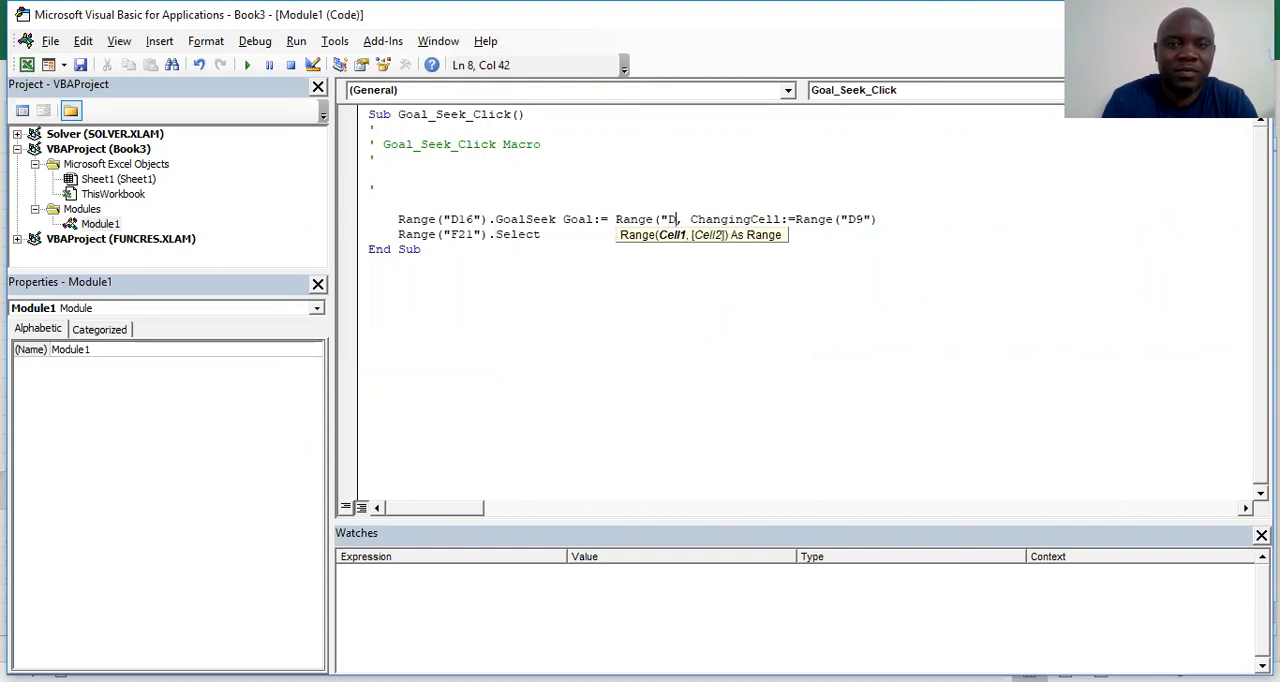
text("))
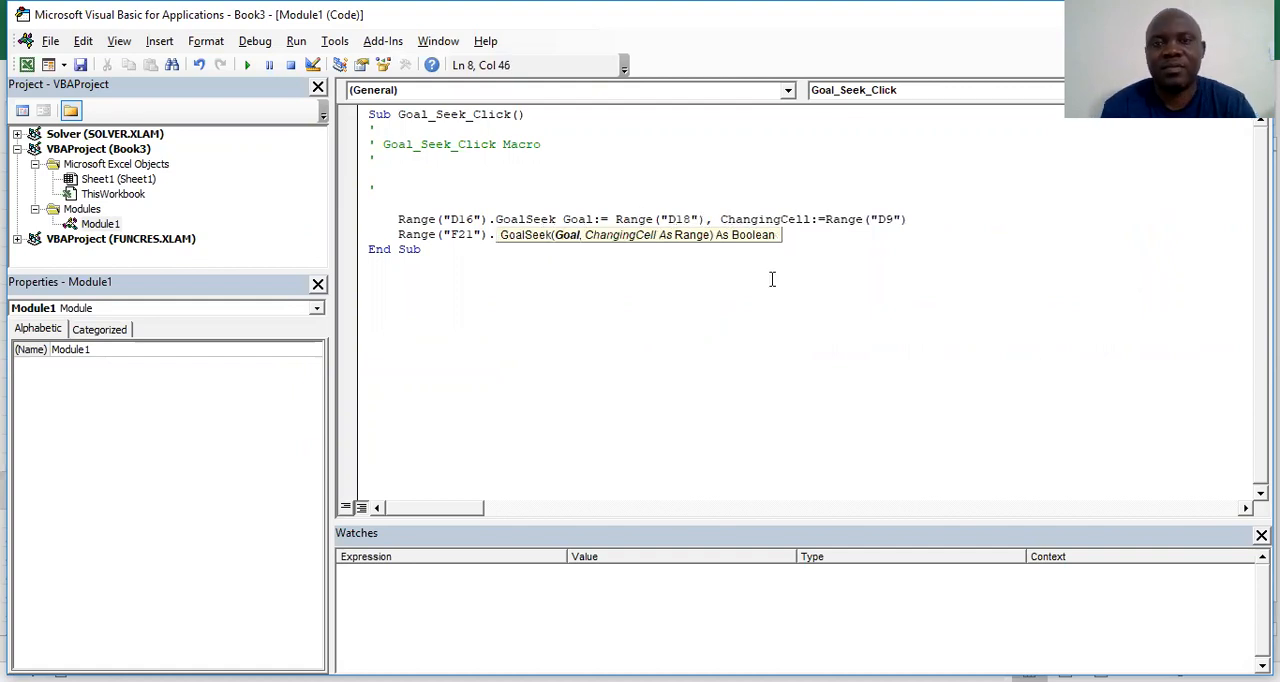
click(576, 294)
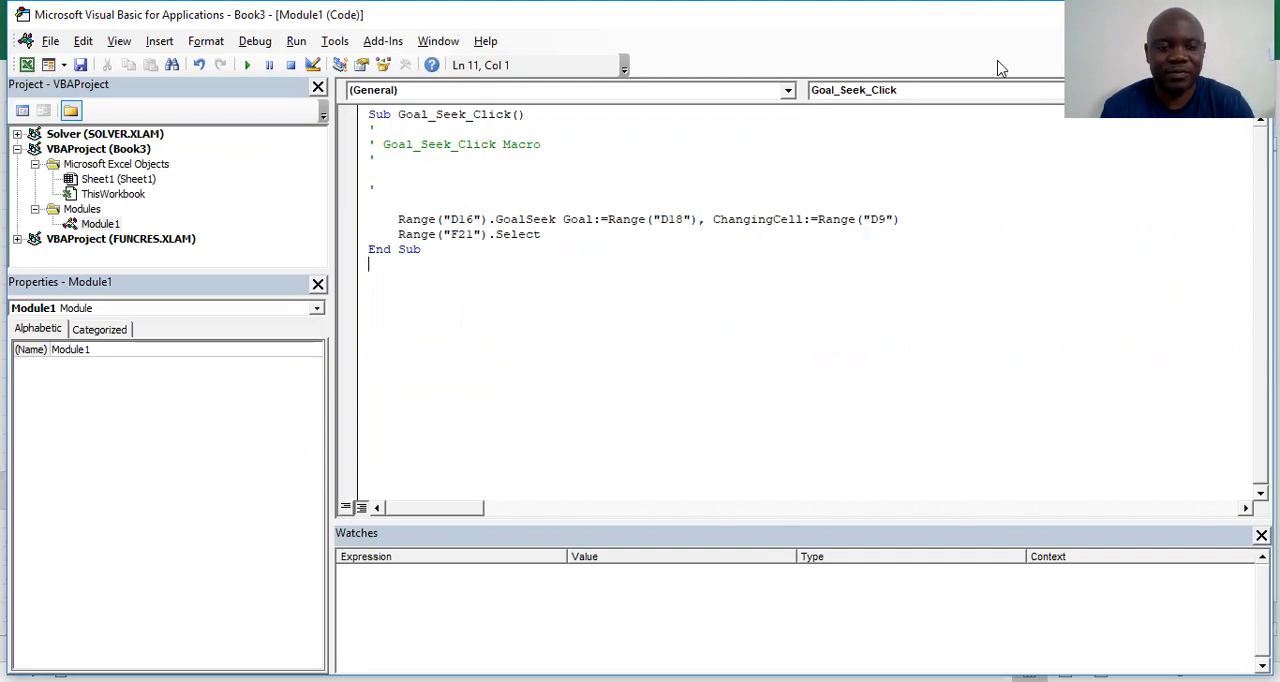
key(alt+F11)
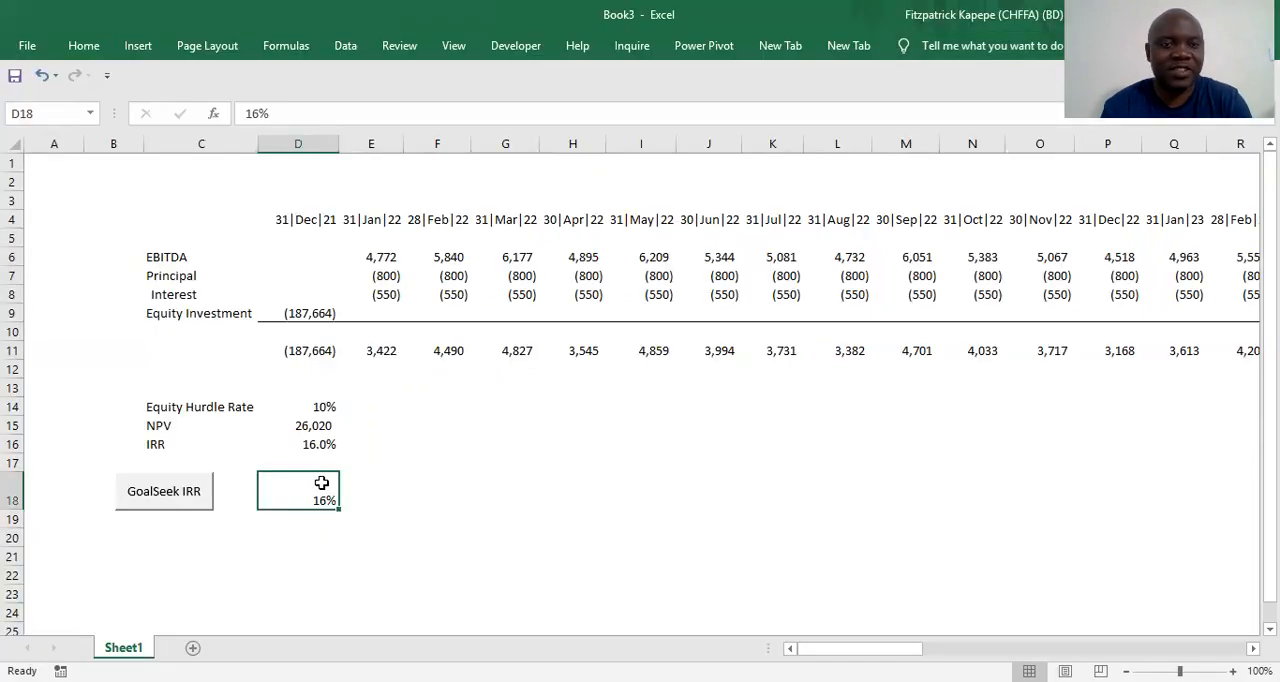
Set the equity investment in D9 to -200000 and run the GoalSeek IRR button's macro
click(422, 500)
click(306, 500)
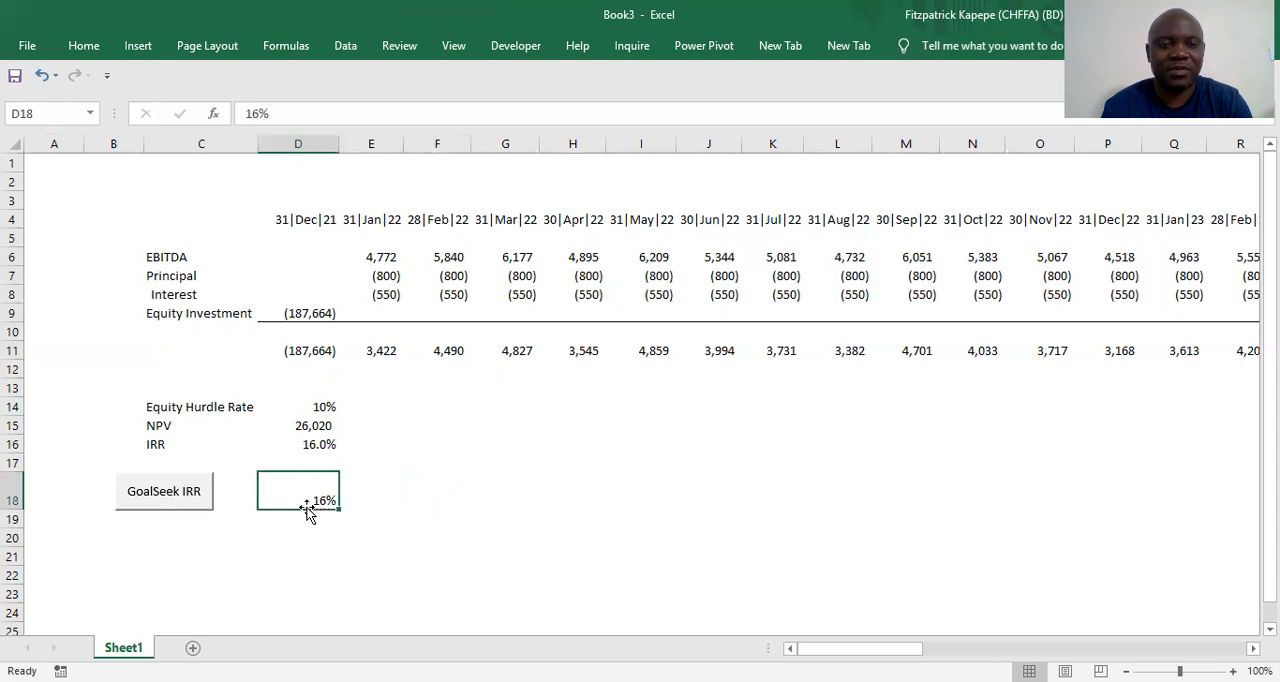
key(ctrl+c)
click(303, 313)
text(-2)
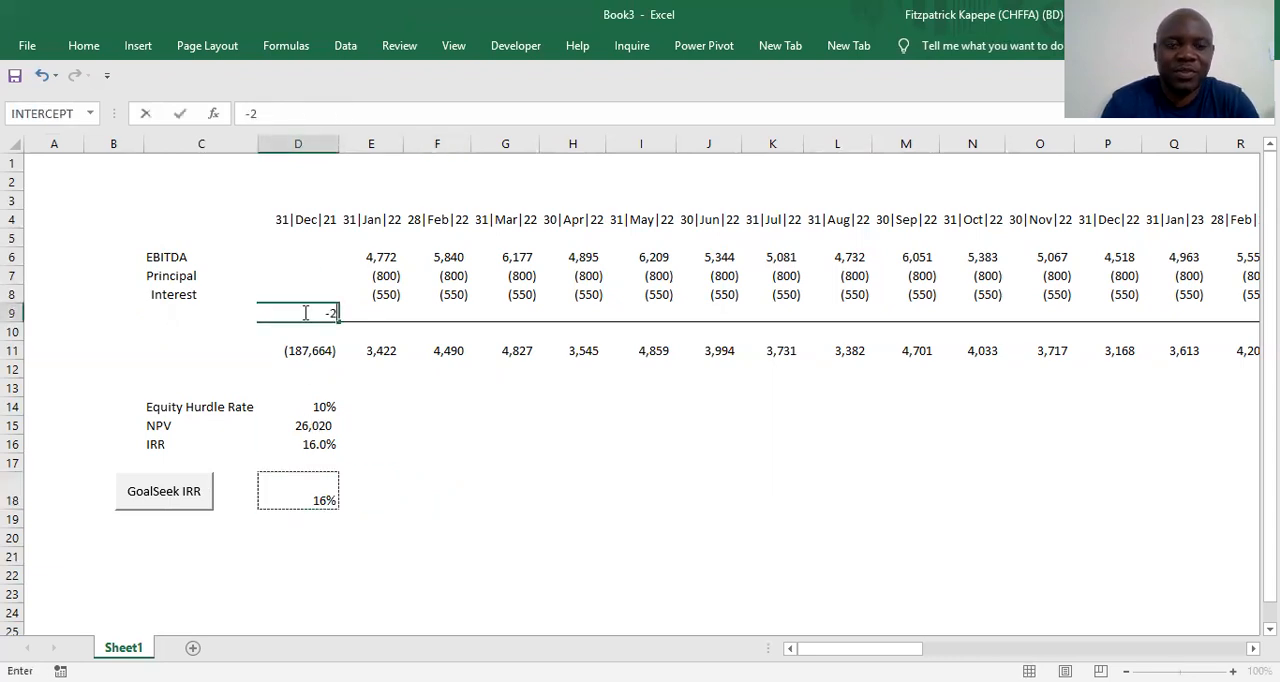
text(00000)
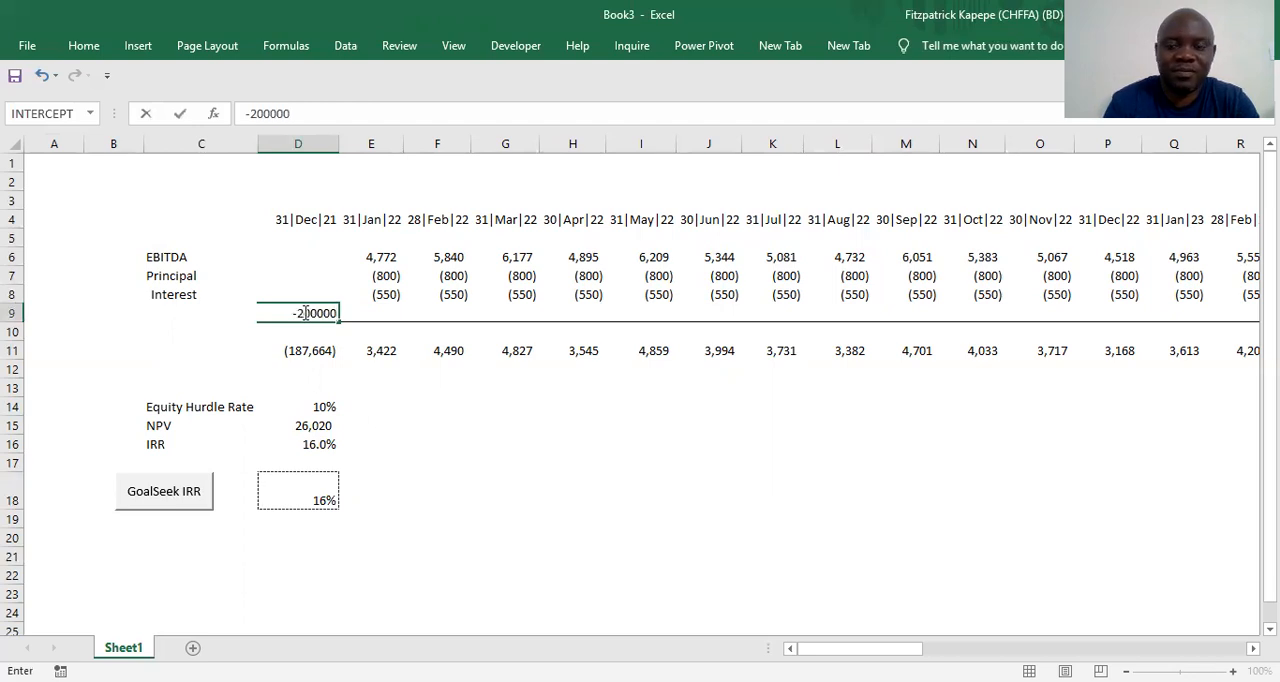
key(Return)
click(705, 521)
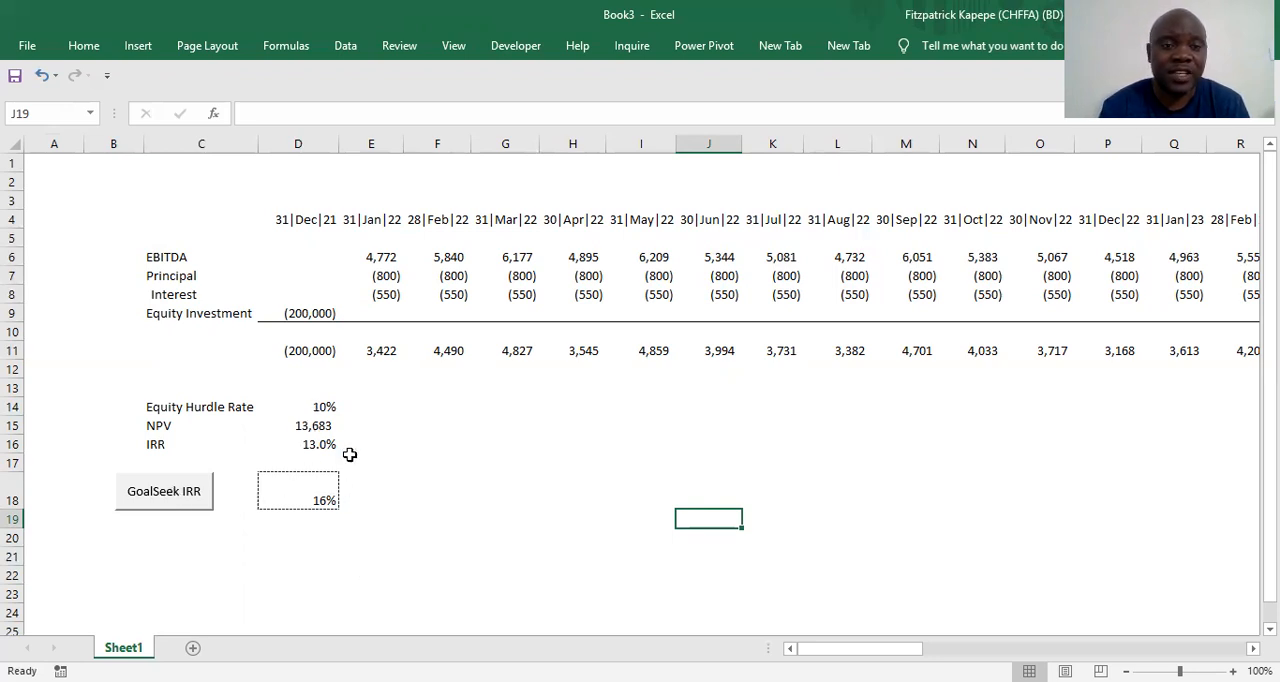
click(165, 505)
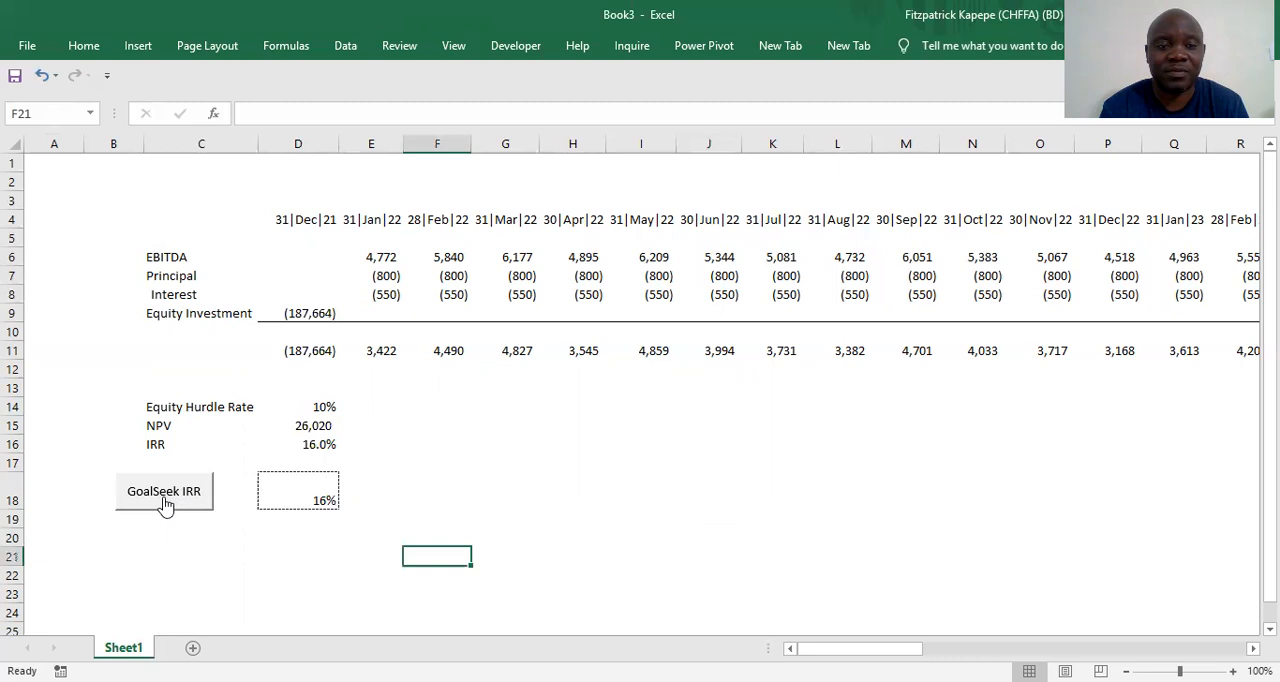
Set the target IRR in D18 to 11% and run the goal seek macro from its button
click(288, 498)
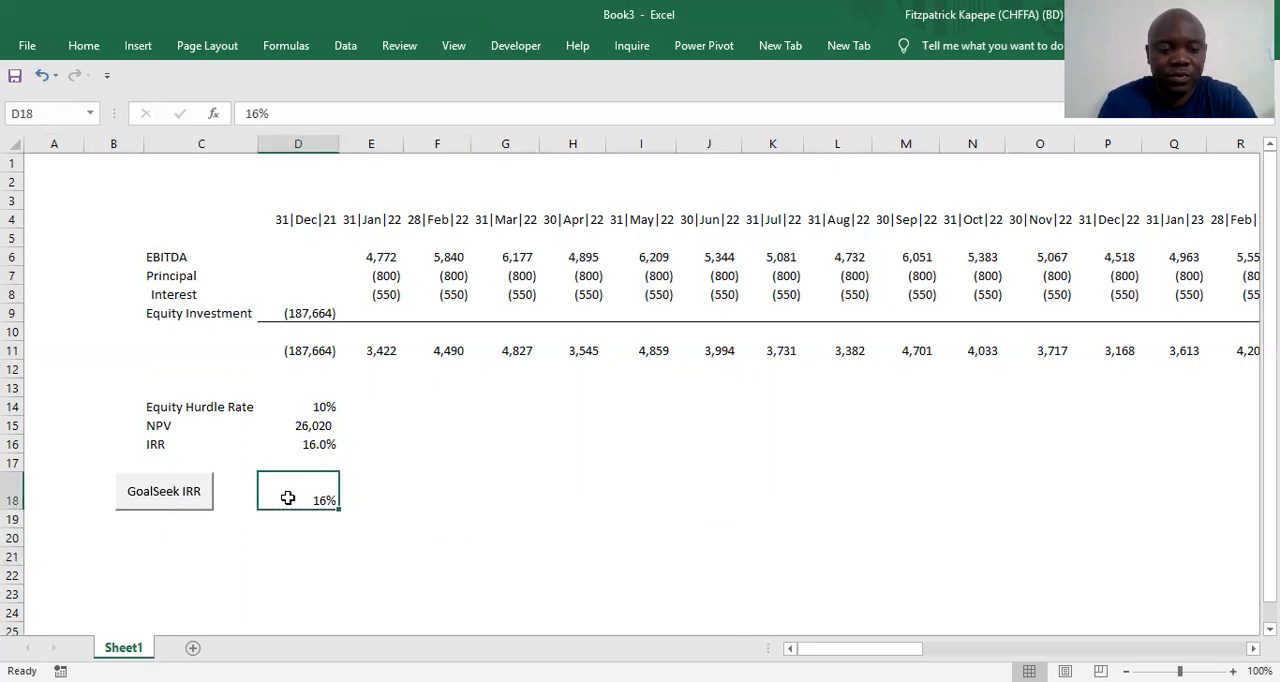
text(11)
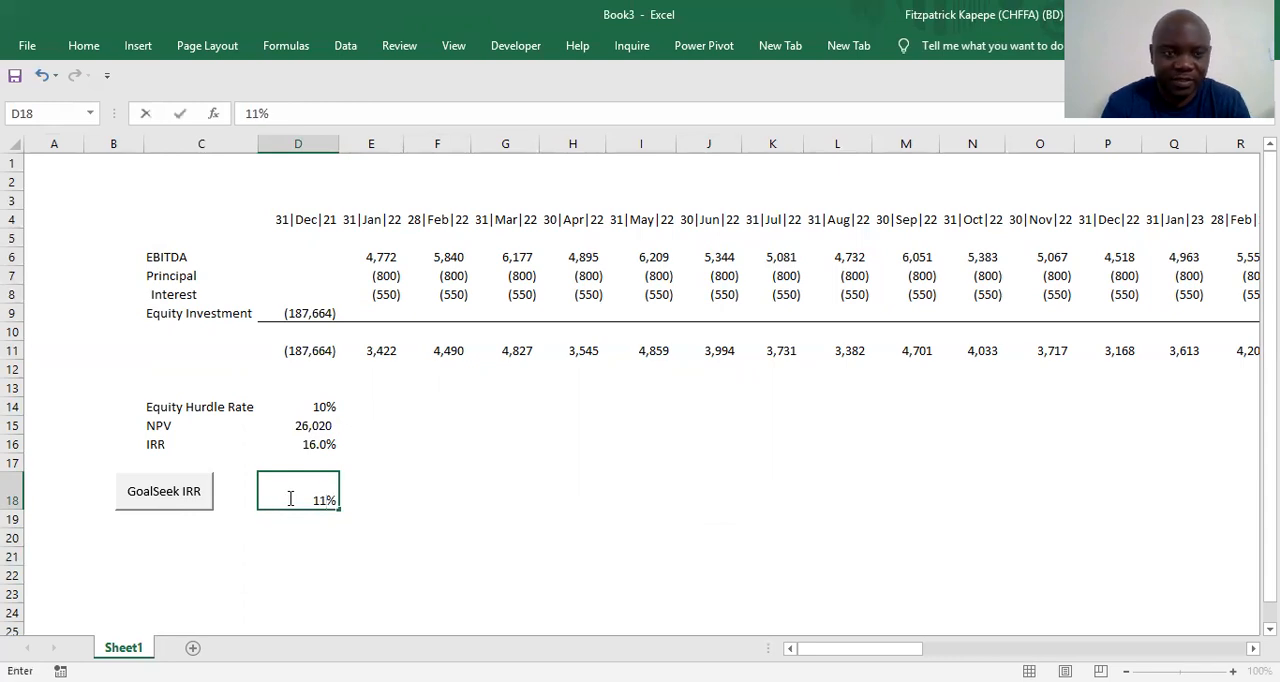
key(ctrl+Return)
key(ctrl+c)
click(388, 500)
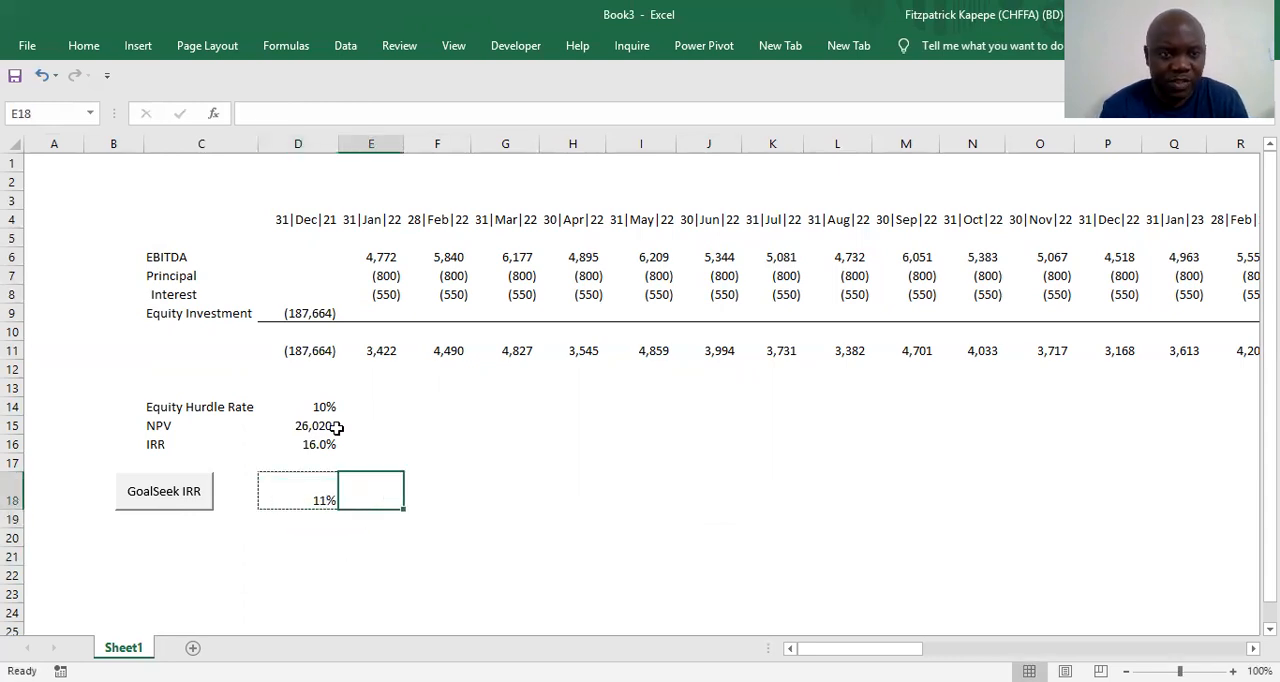
click(313, 310)
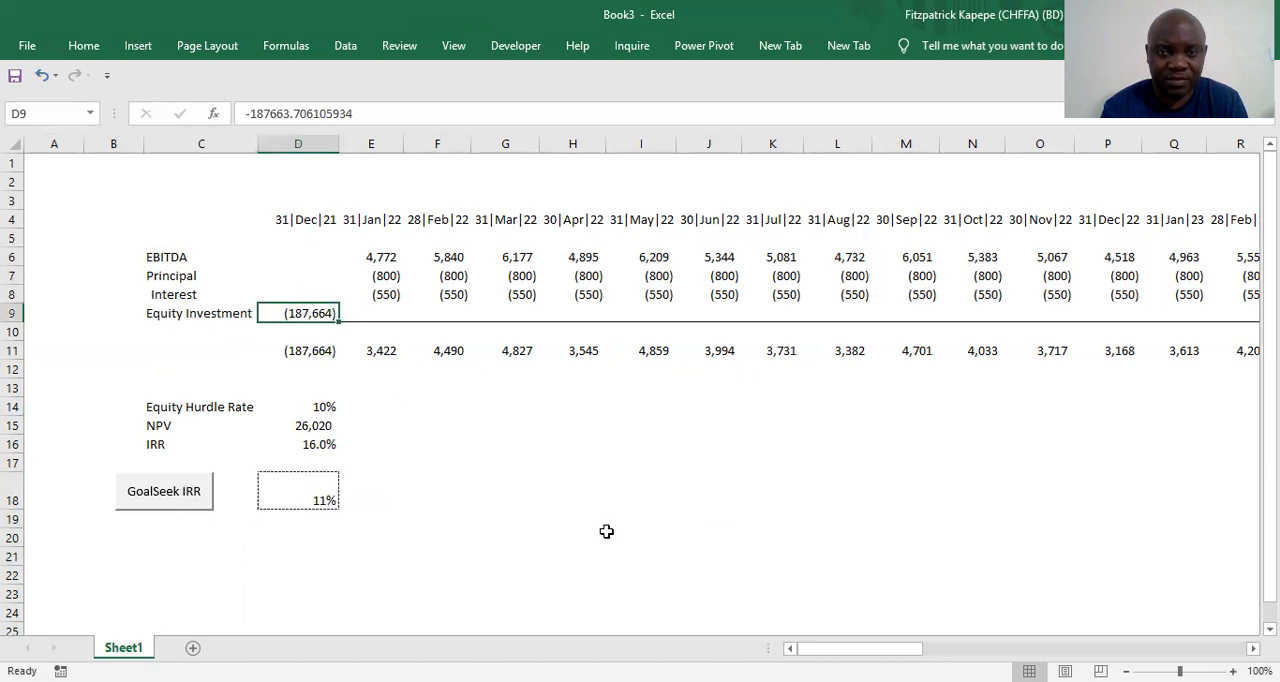
click(509, 491)
click(150, 497)
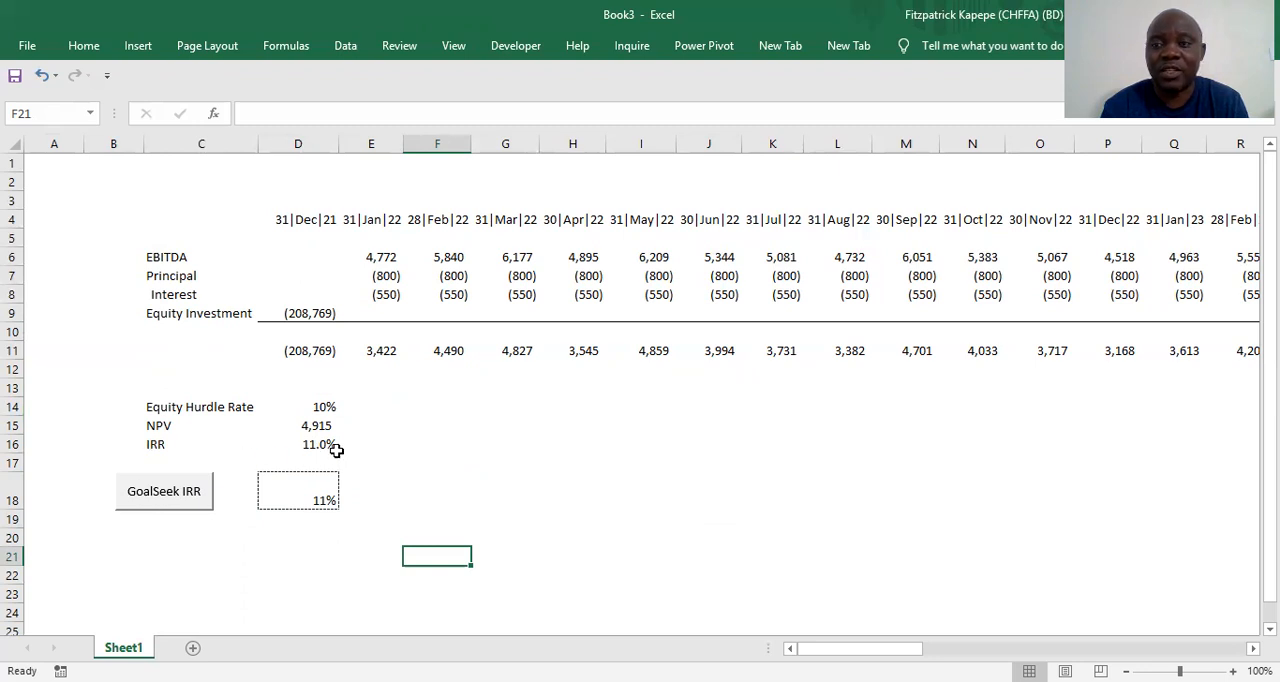
Change the target IRR in D18 to 18% and solve the equity investment with the GoalSeek IRR button
click(299, 492)
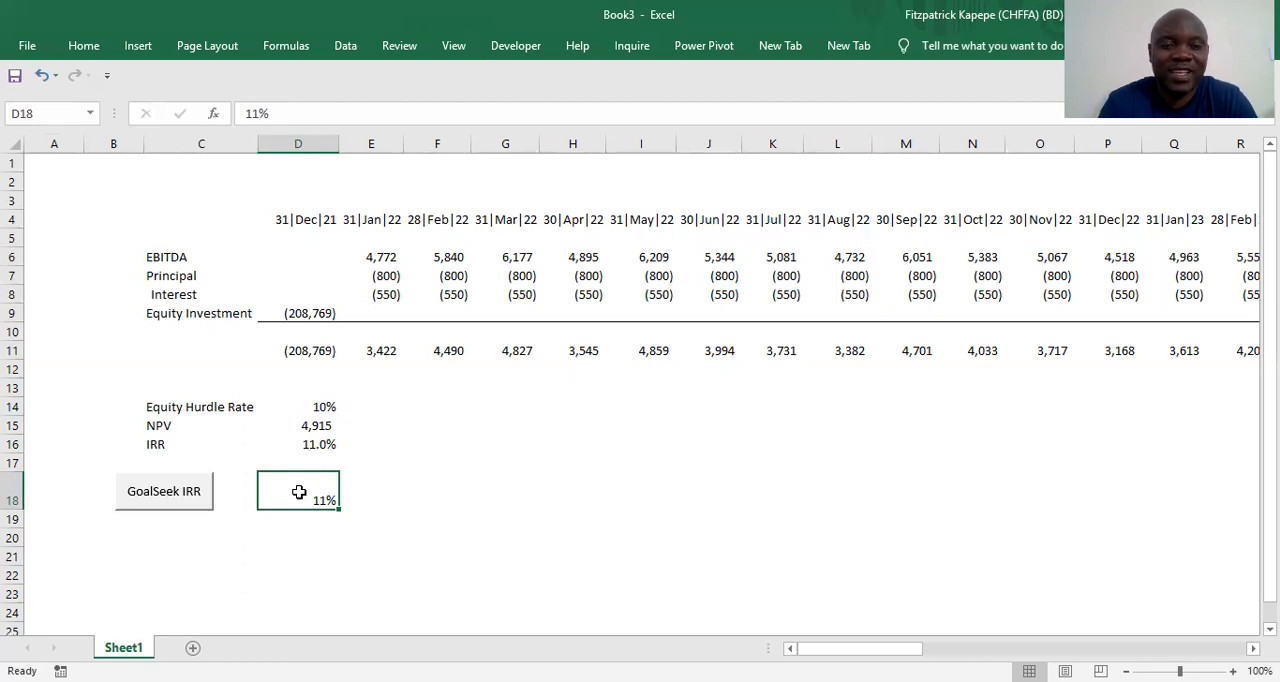
text(18)
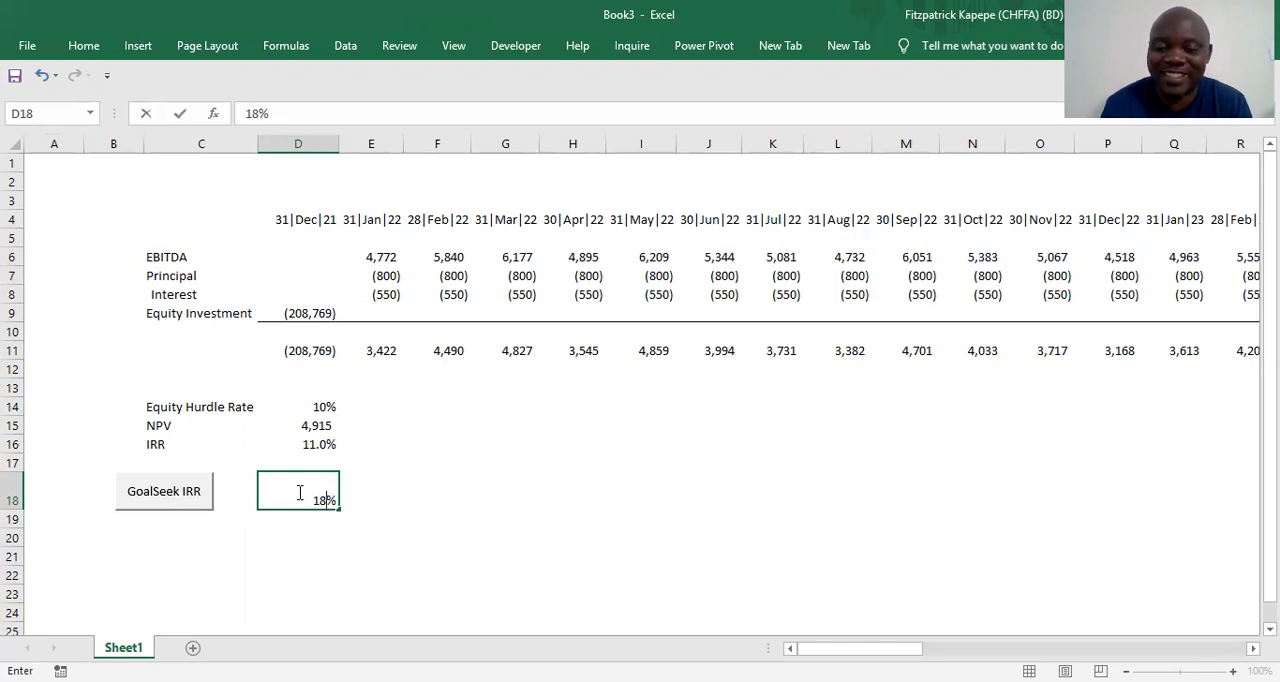
key(Return)
click(475, 503)
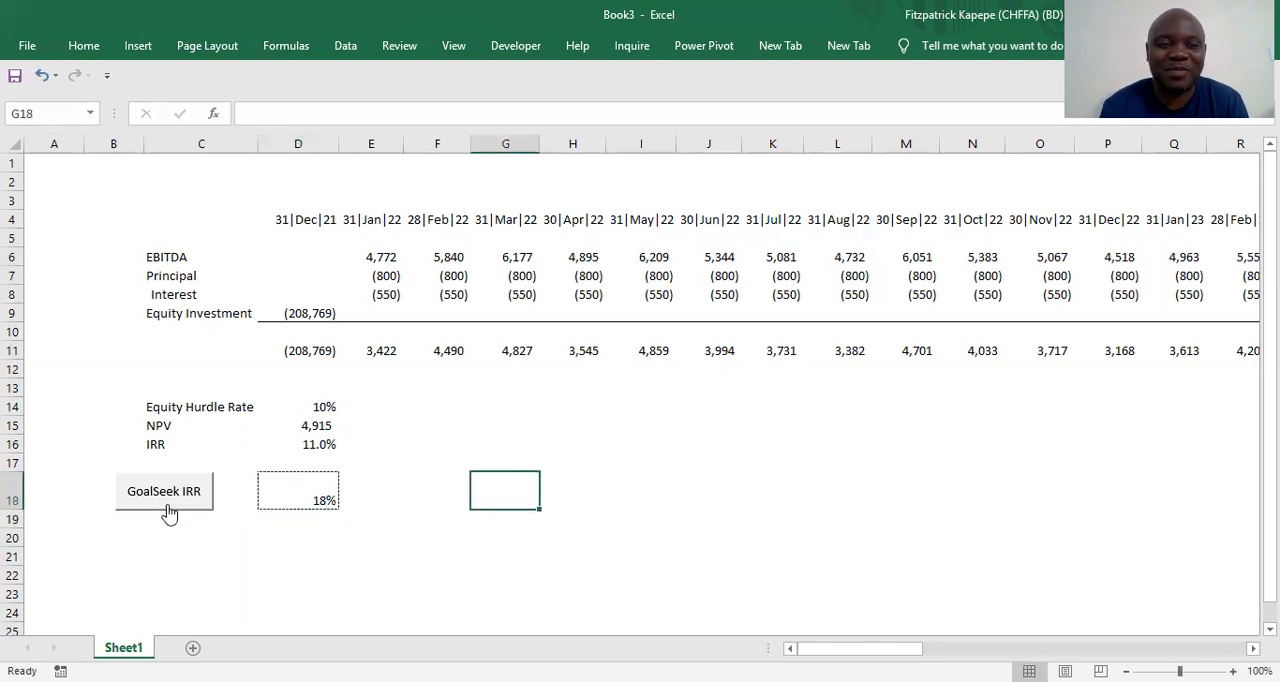
click(298, 315)
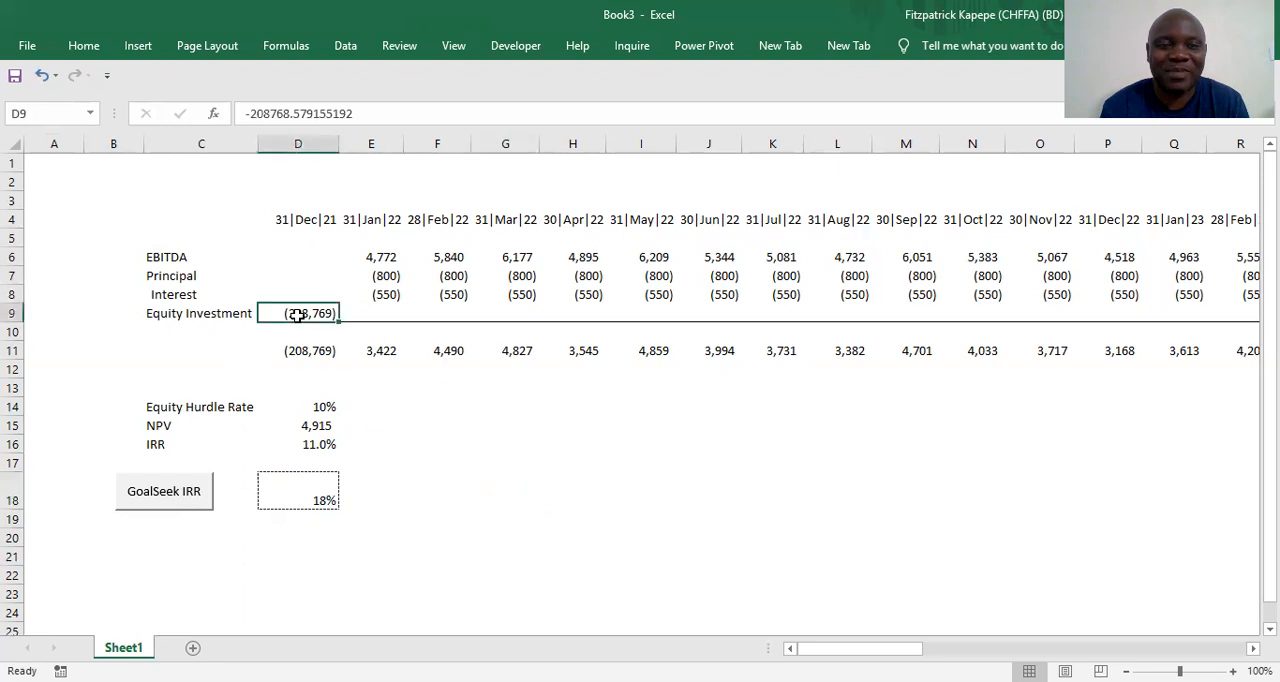
click(164, 500)
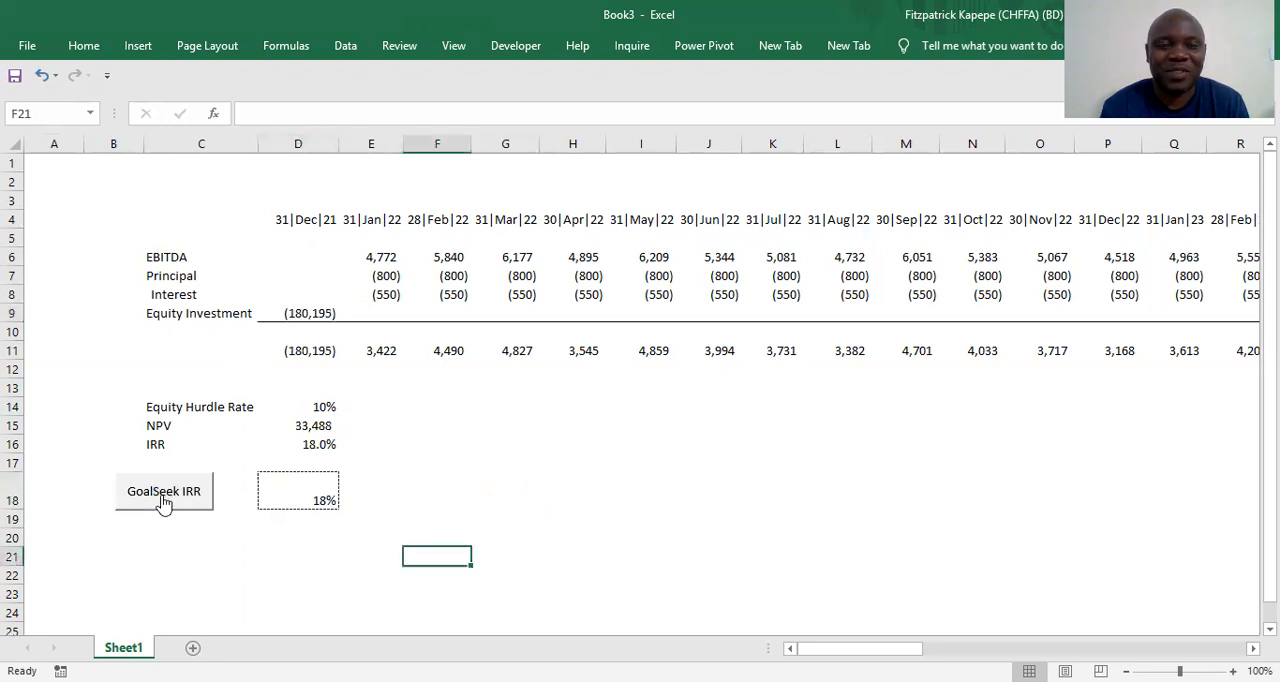